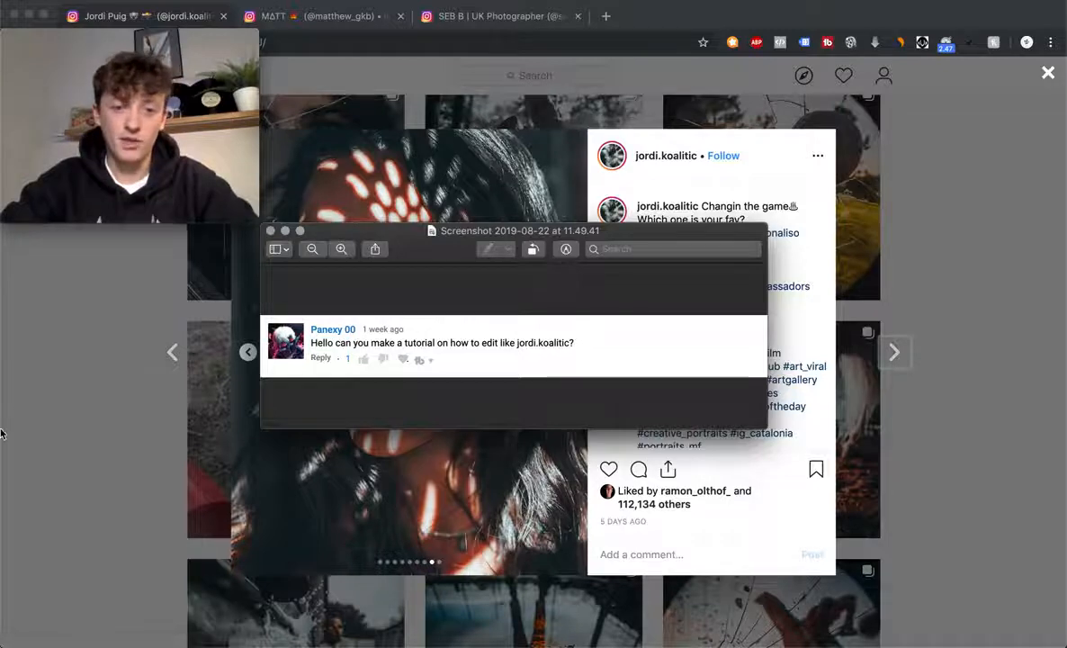
- Close the Preview screenshot of the viewer's tutorial-request comment
left_click(270, 232)
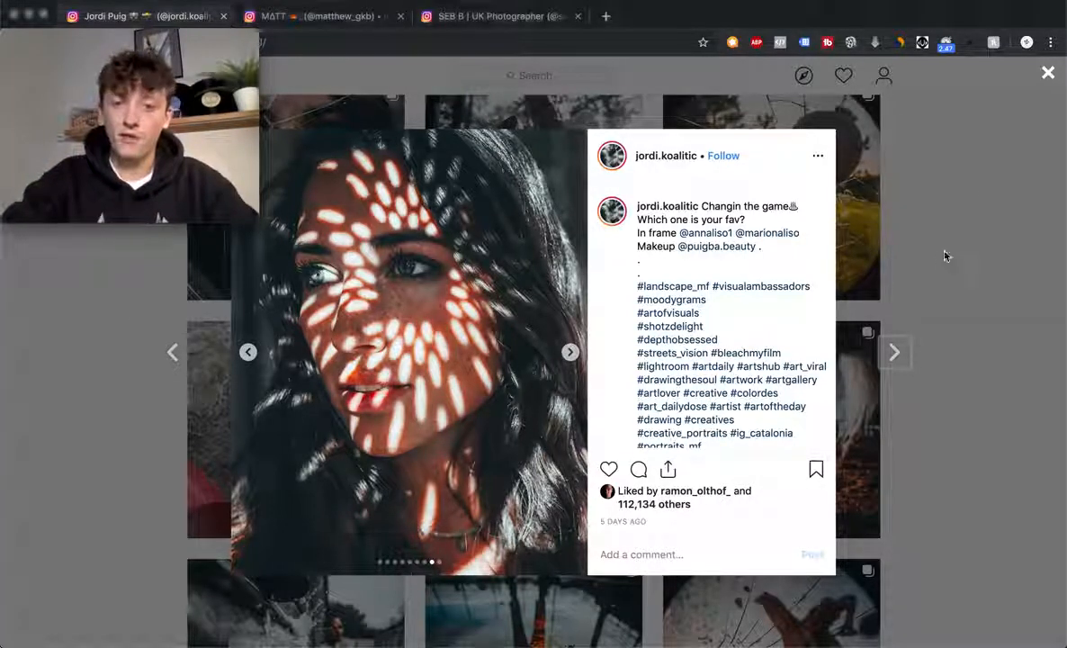
- Close the portrait post and open the football goal-net post from the profile grid
left_click(1049, 79)
scroll(917, 214, "up", 10)
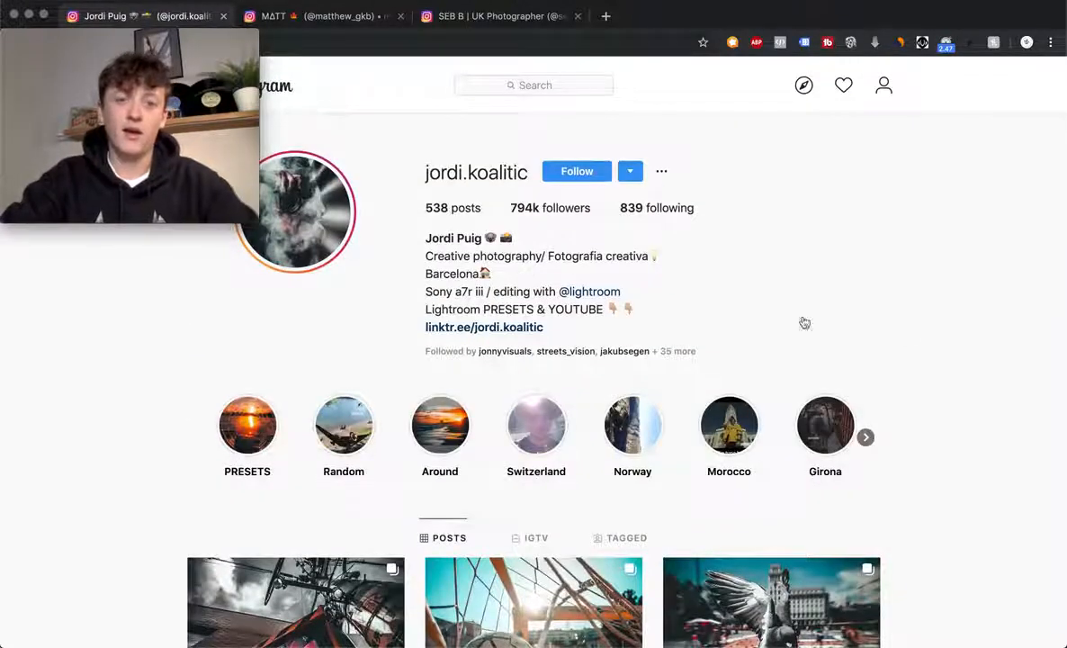
scroll(879, 357, "down", 2)
scroll(958, 427, "down", 5)
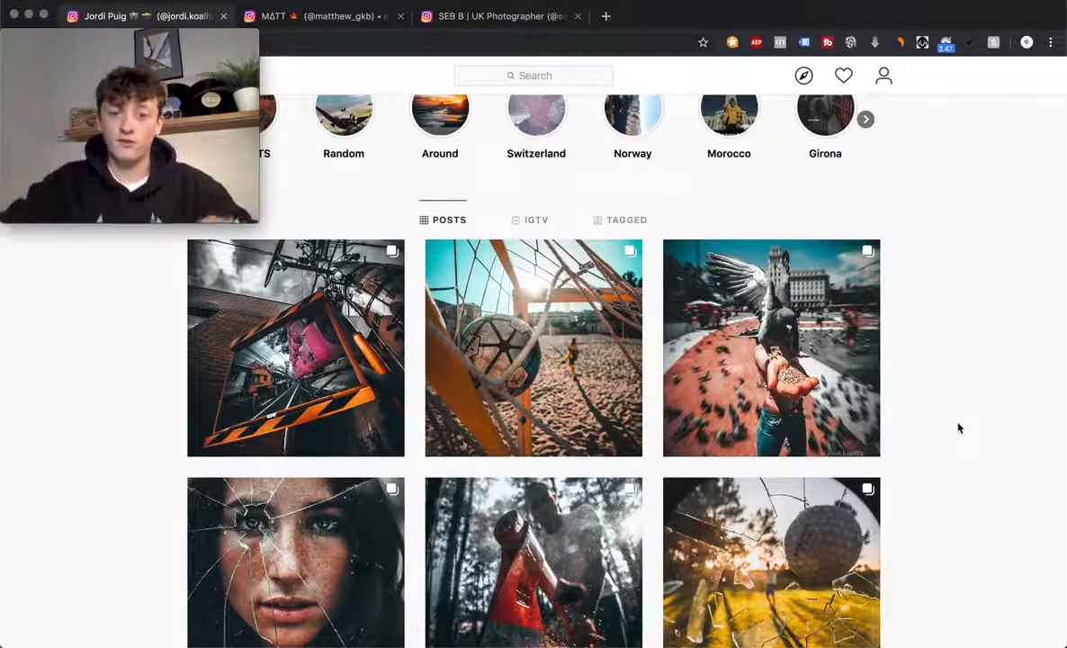
left_click(556, 394)
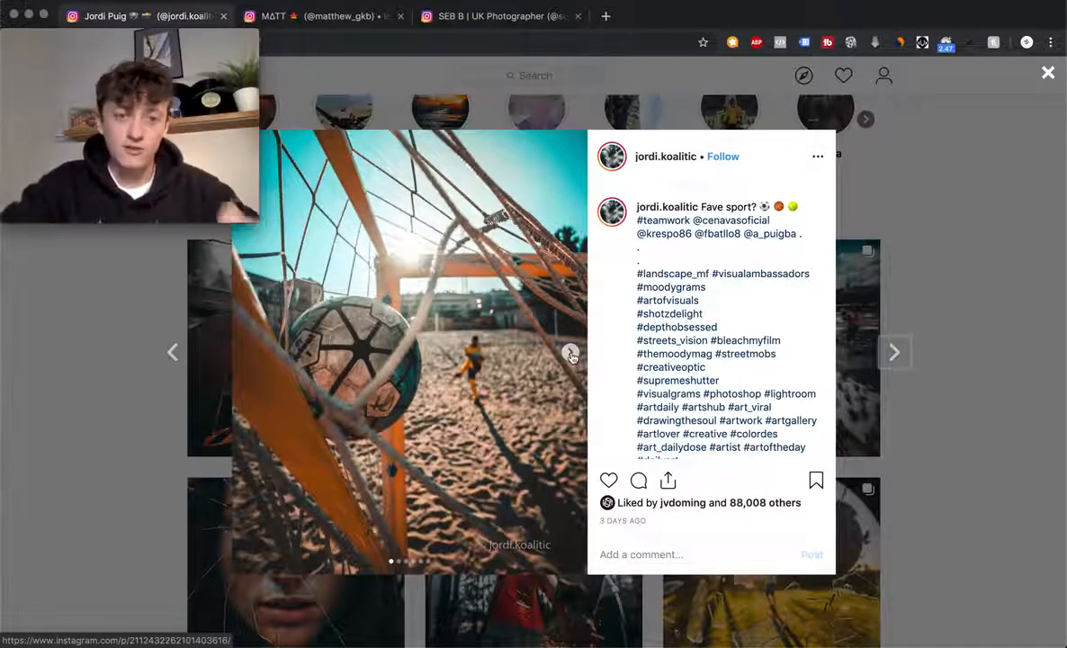
- Page through the 'Fave sport?' post's behind-the-scenes photos to the last one, then close it
left_click(571, 354)
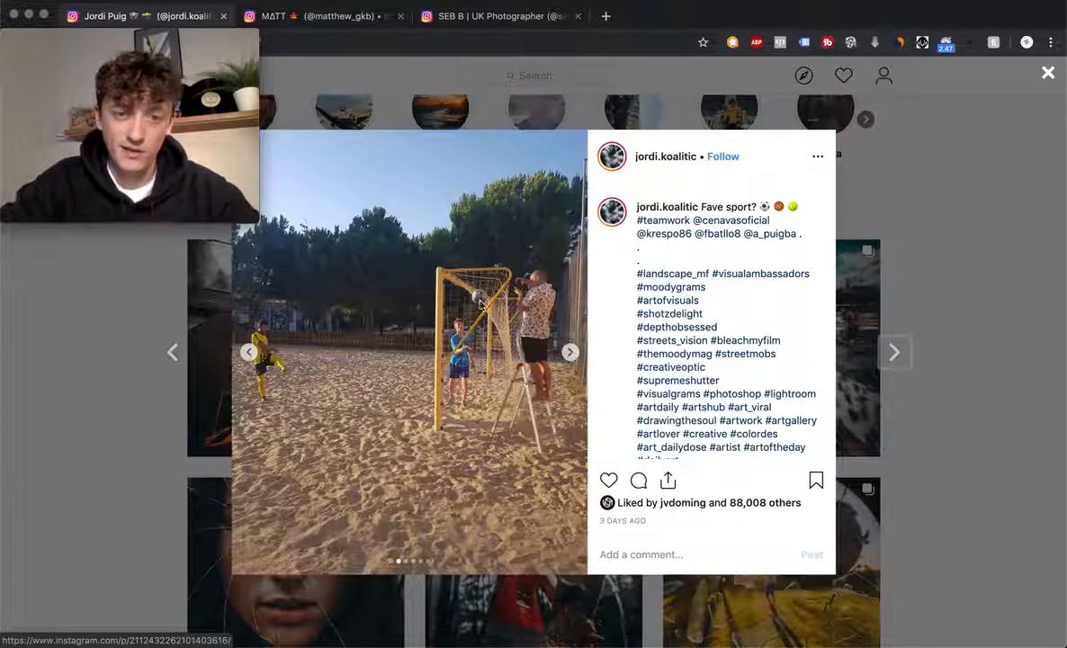
left_click(570, 355)
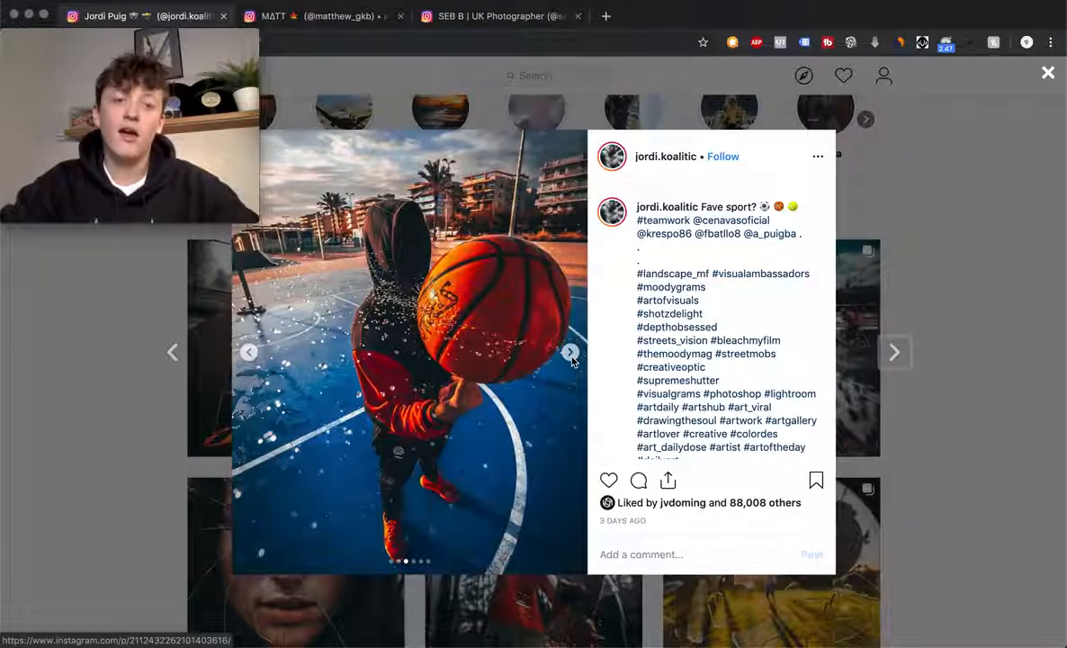
left_click(249, 352)
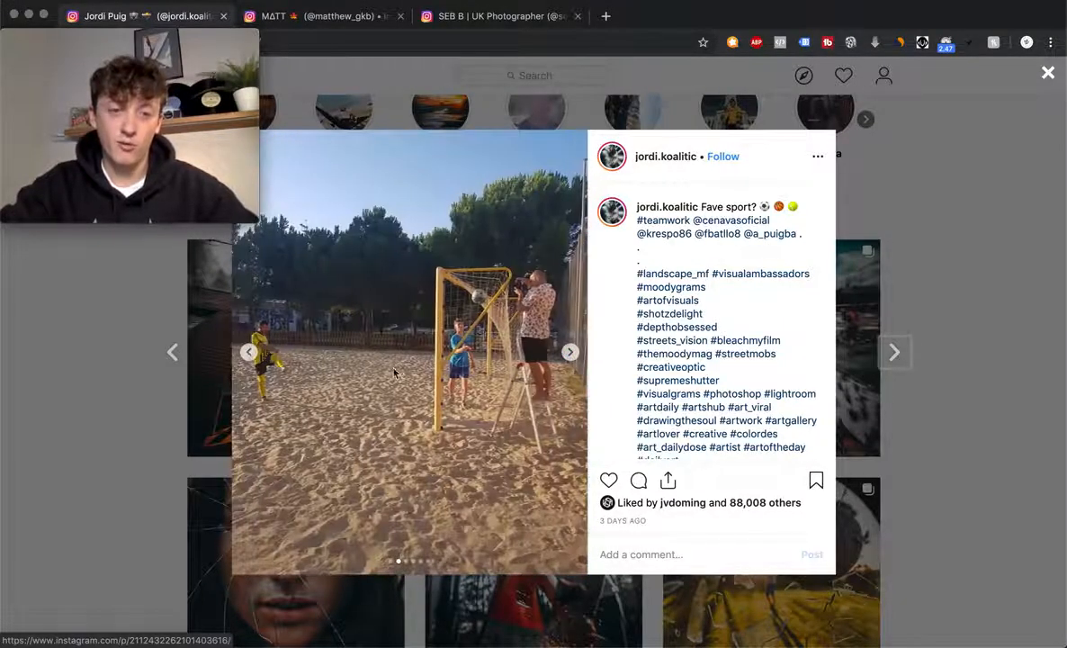
left_click(570, 354)
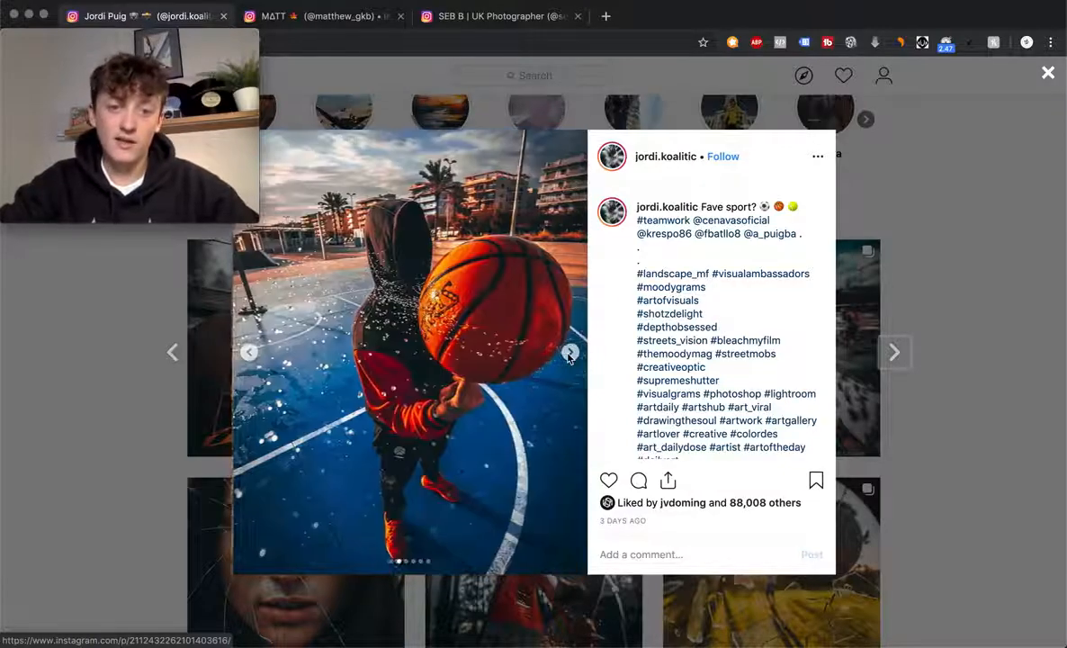
left_click(570, 353)
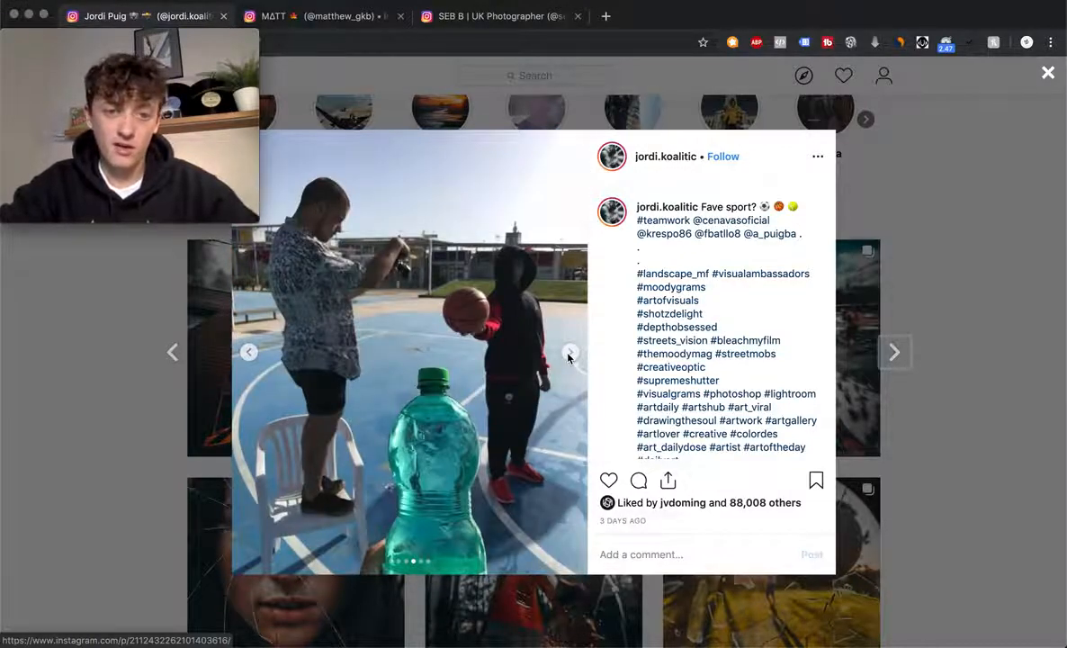
left_click(570, 353)
left_click(570, 354)
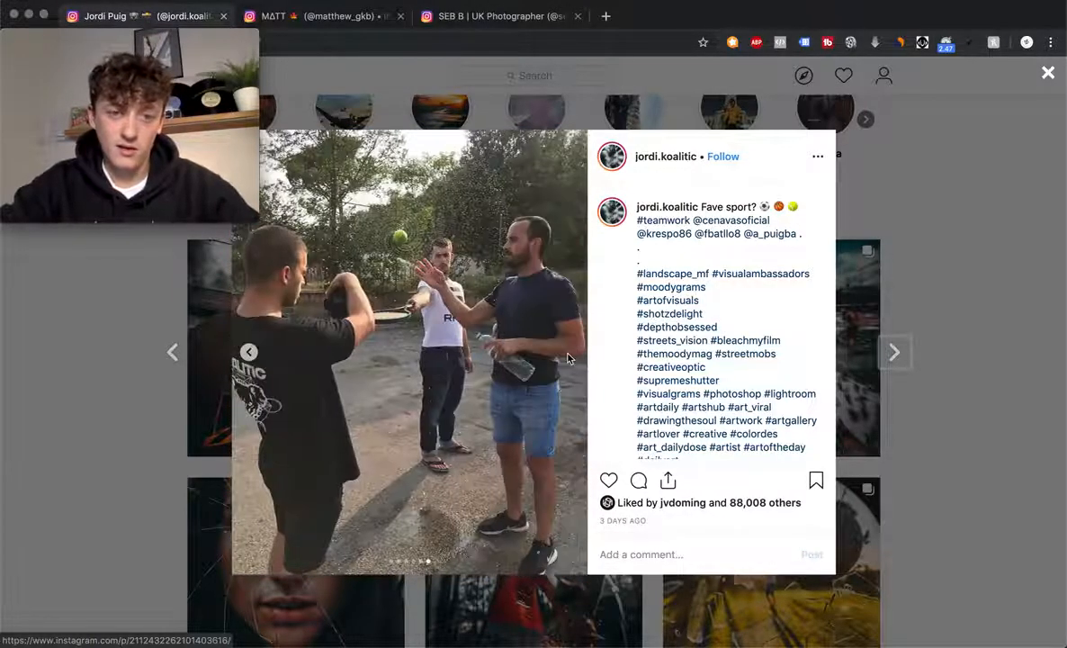
left_click(1050, 73)
scroll(894, 385, "down", 3)
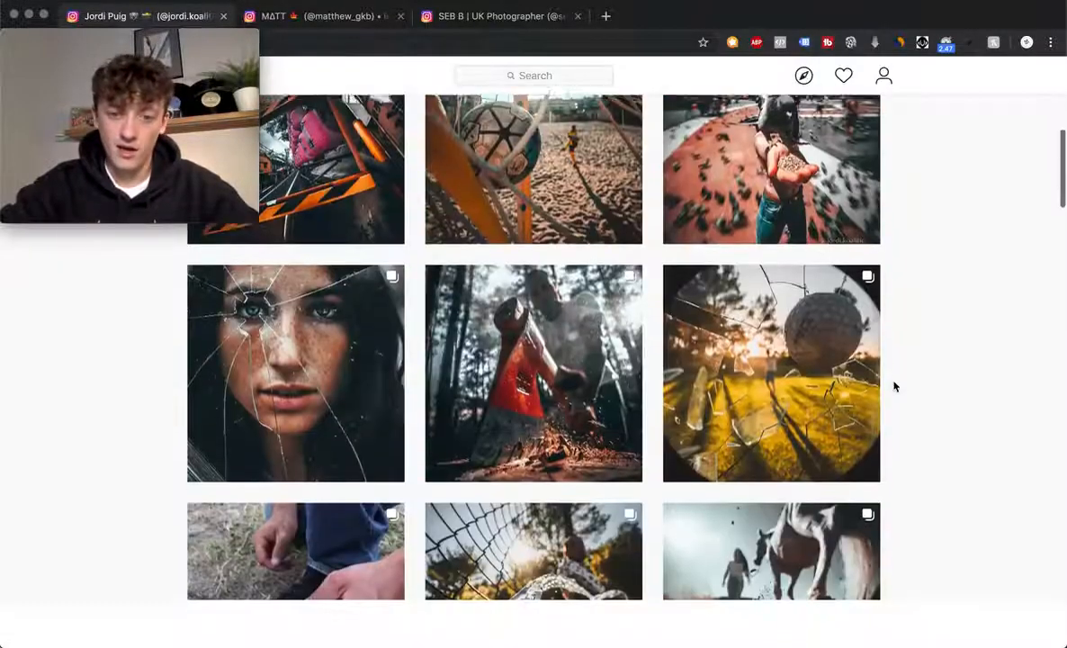
- Open the milk-splash Breakfast post, view its setup and Oreo shots, then close it
scroll(893, 387, "down", 6)
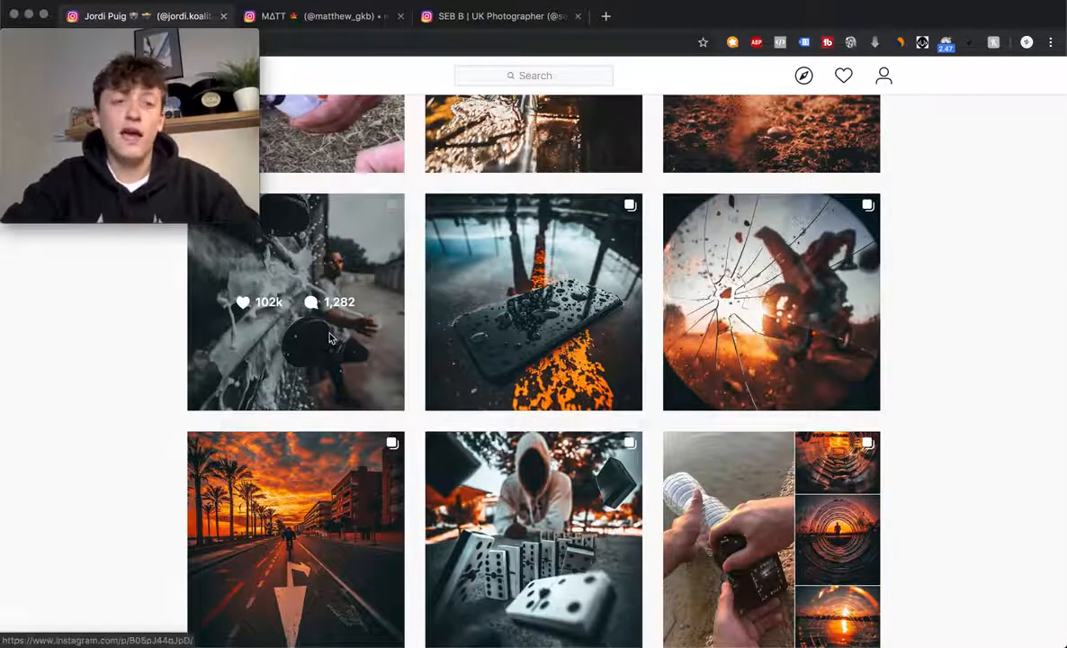
left_click(188, 387)
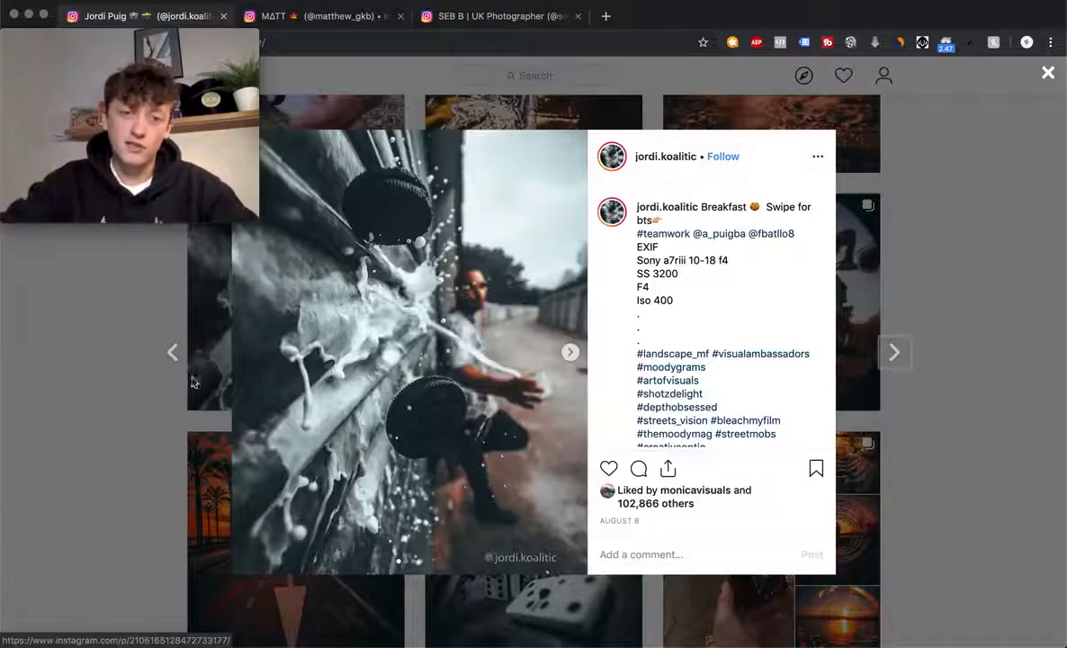
left_click(566, 357)
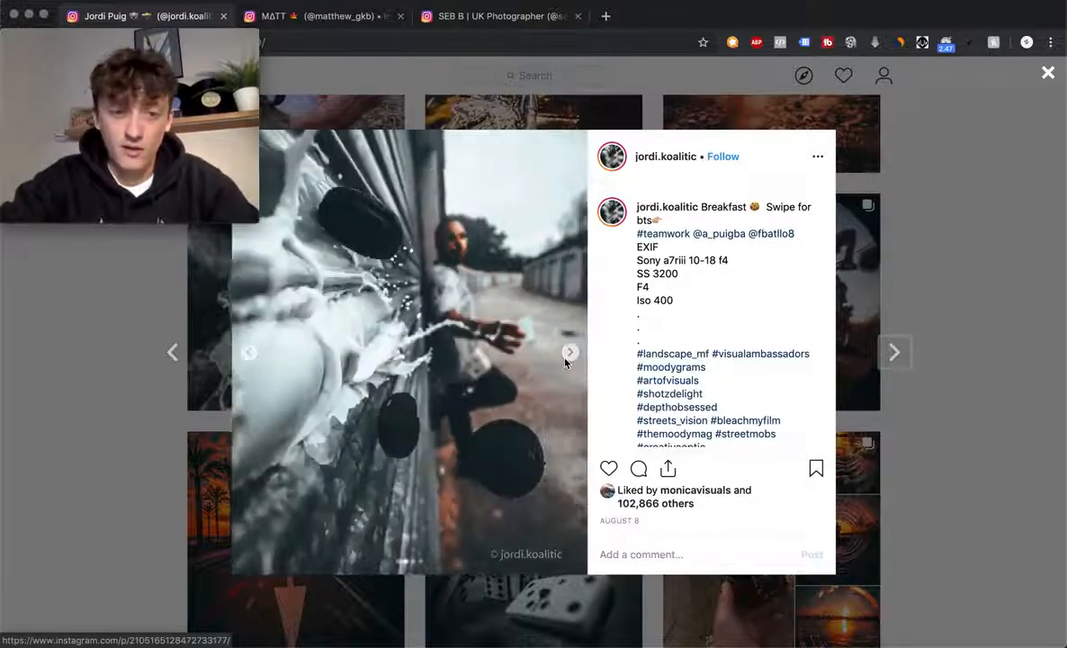
left_click(565, 360)
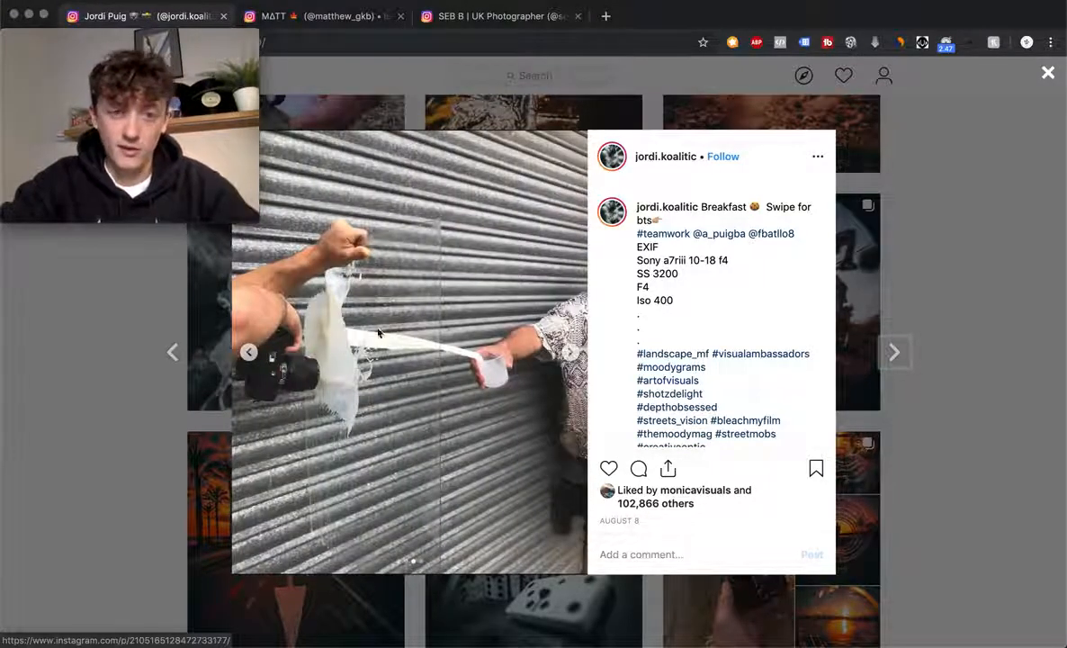
left_click(566, 359)
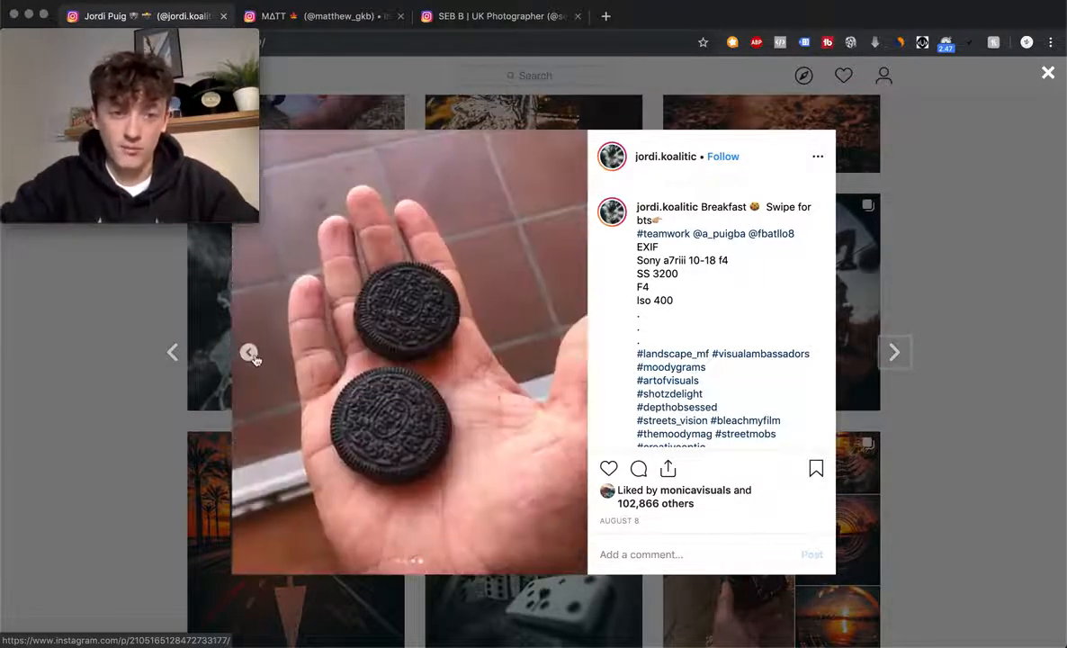
left_click(252, 356)
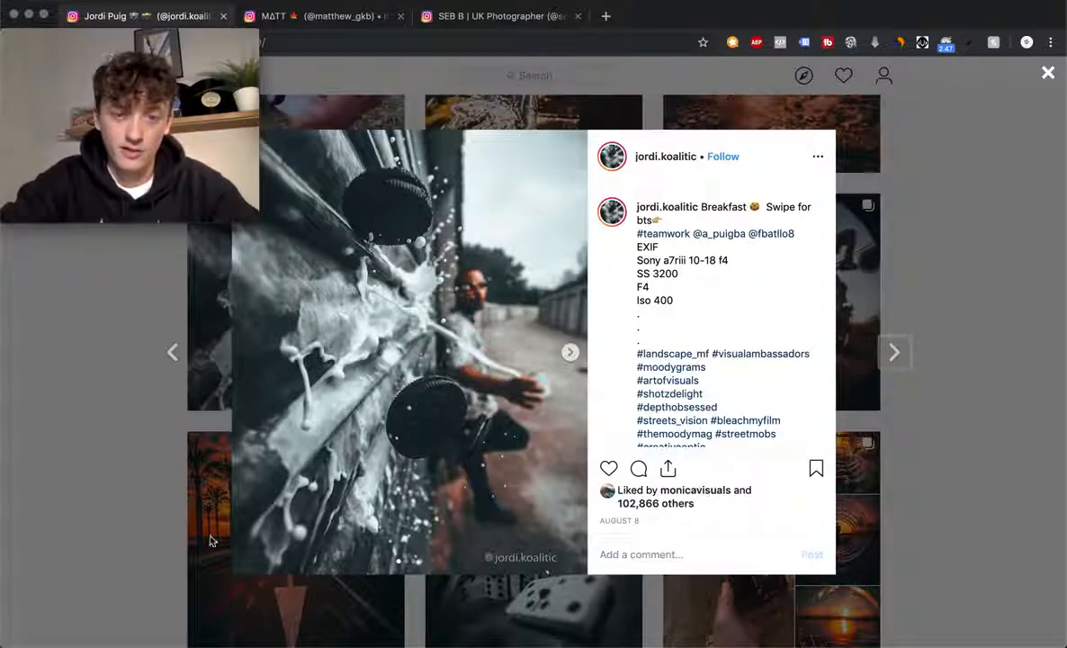
left_click(92, 514)
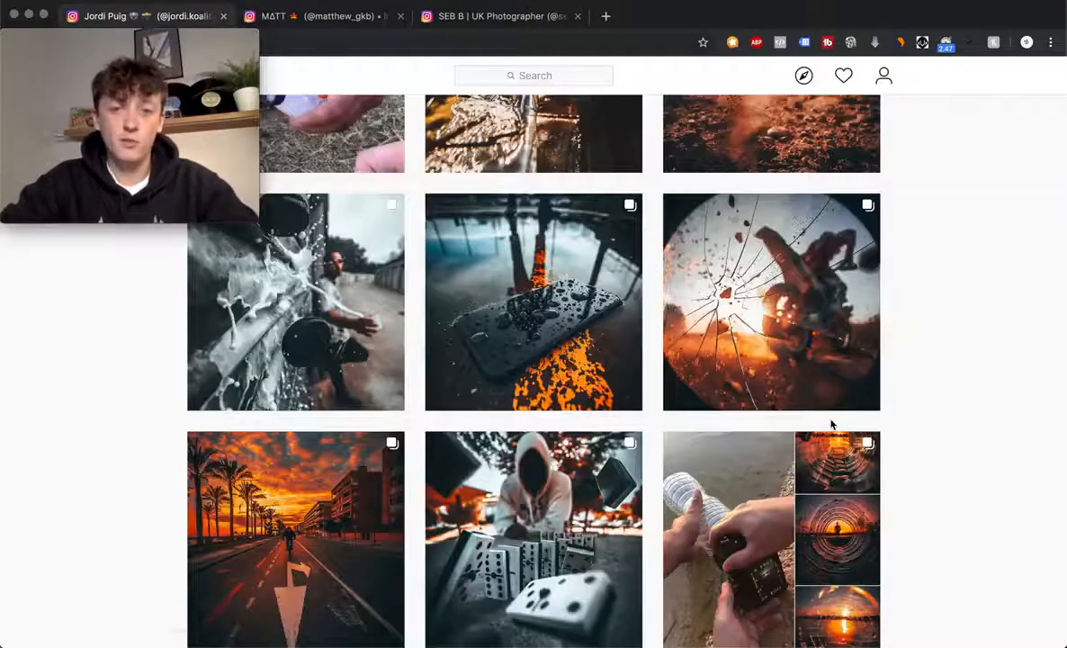
scroll(517, 324, "up", 6)
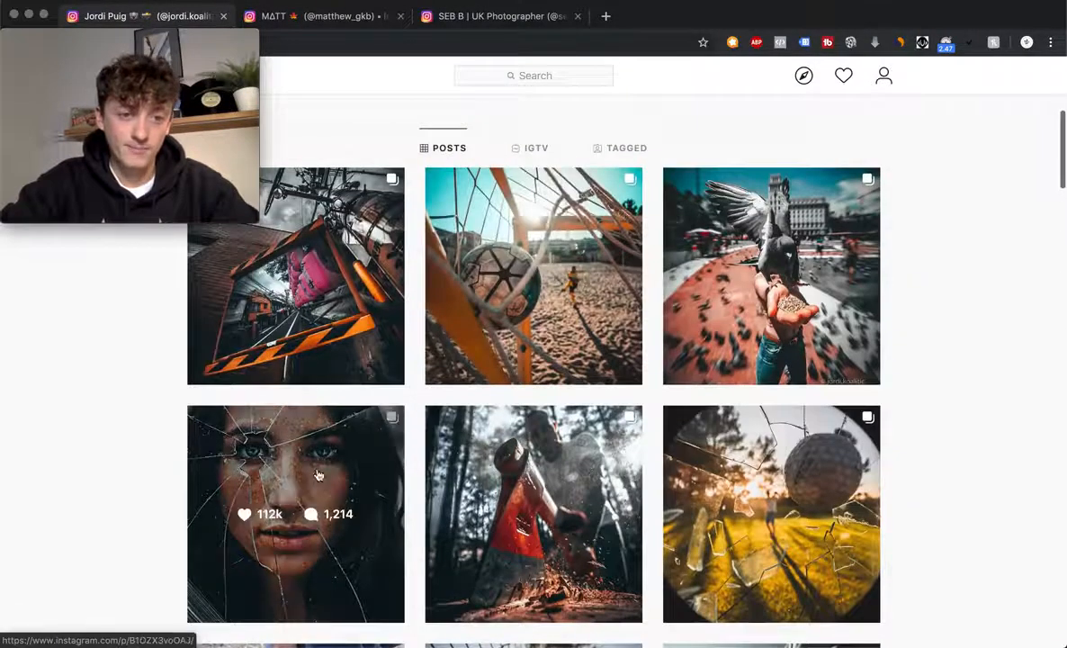
- Open the shattered-glass post, settle on its dappled-light portrait, then switch to Lightroom
left_click(319, 473)
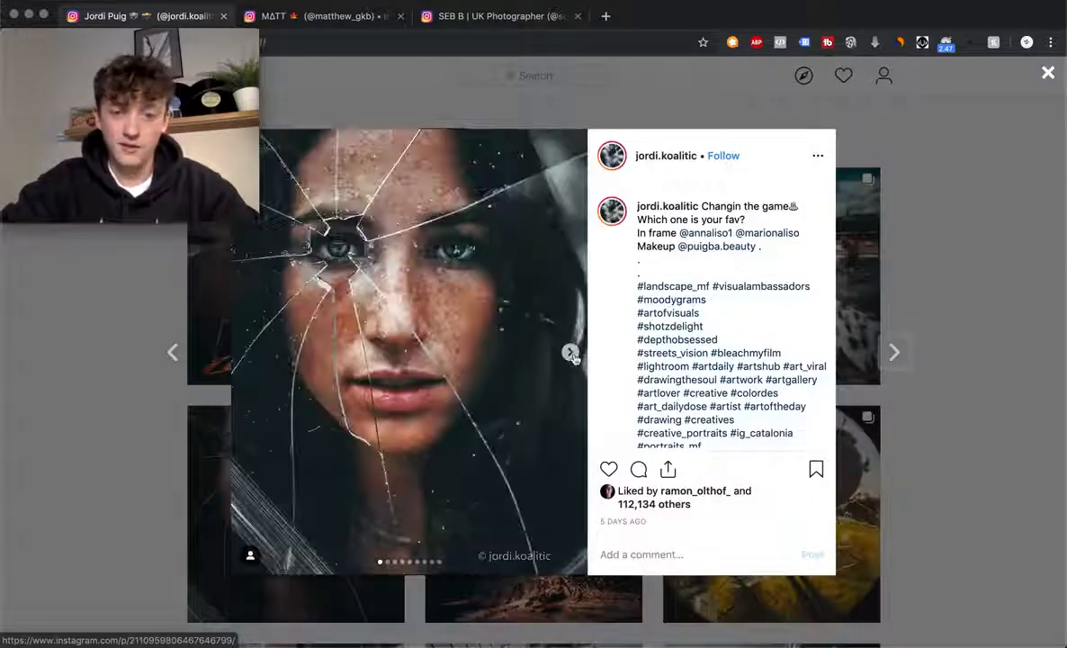
left_click(571, 353)
left_click(572, 353)
left_click(572, 353)
left_click(571, 353)
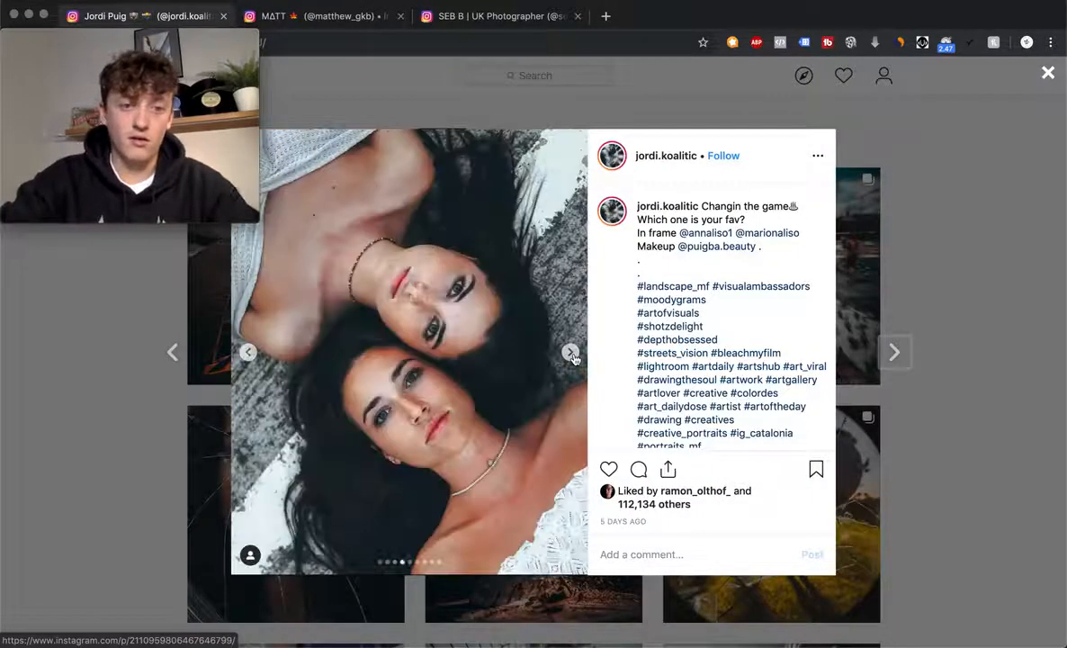
left_click(572, 353)
left_click(571, 353)
left_click(572, 353)
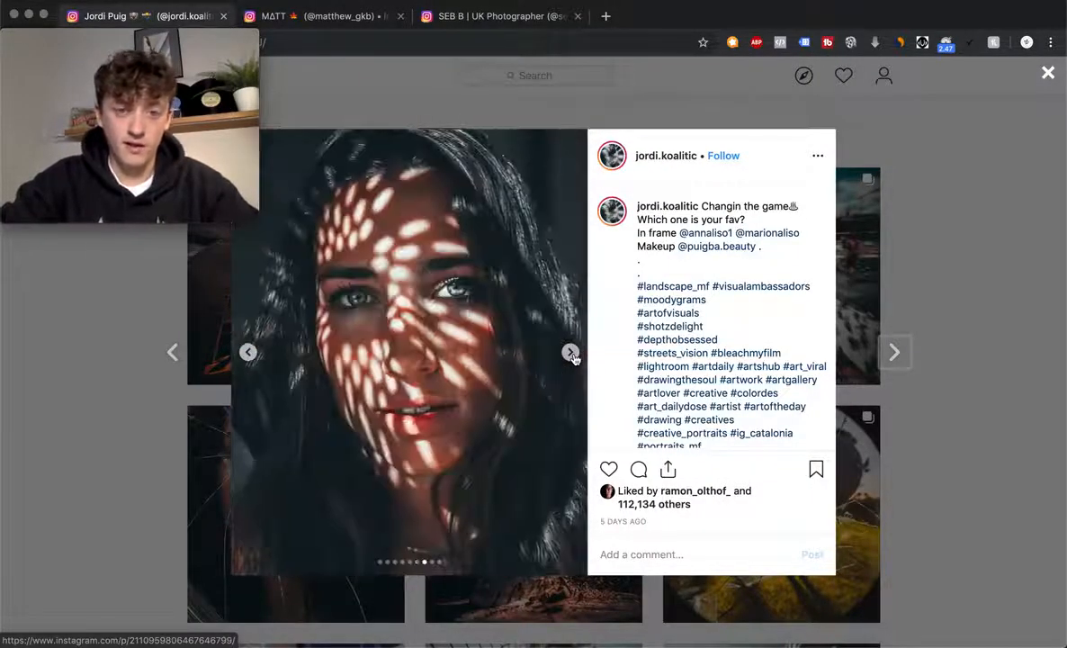
left_click(571, 353)
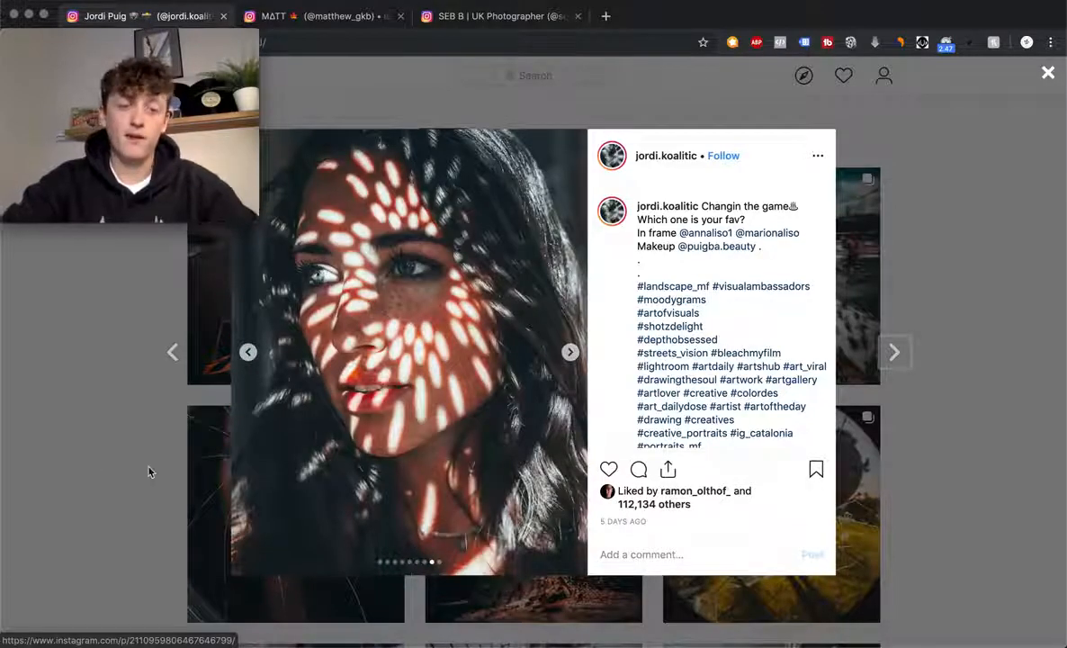
left_click(568, 353)
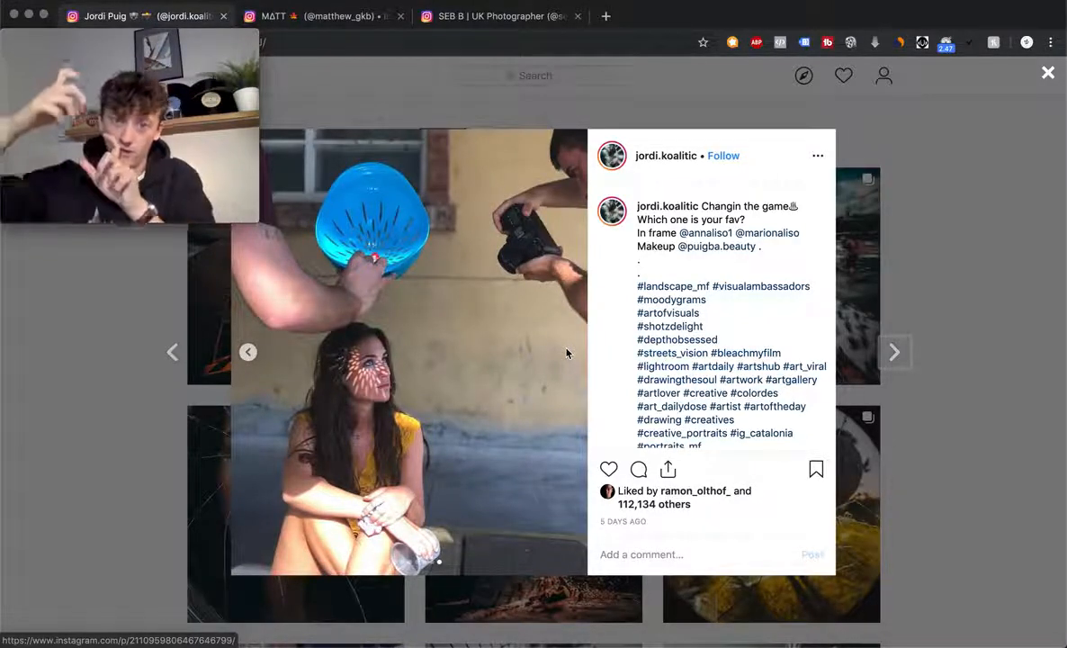
left_click(250, 354)
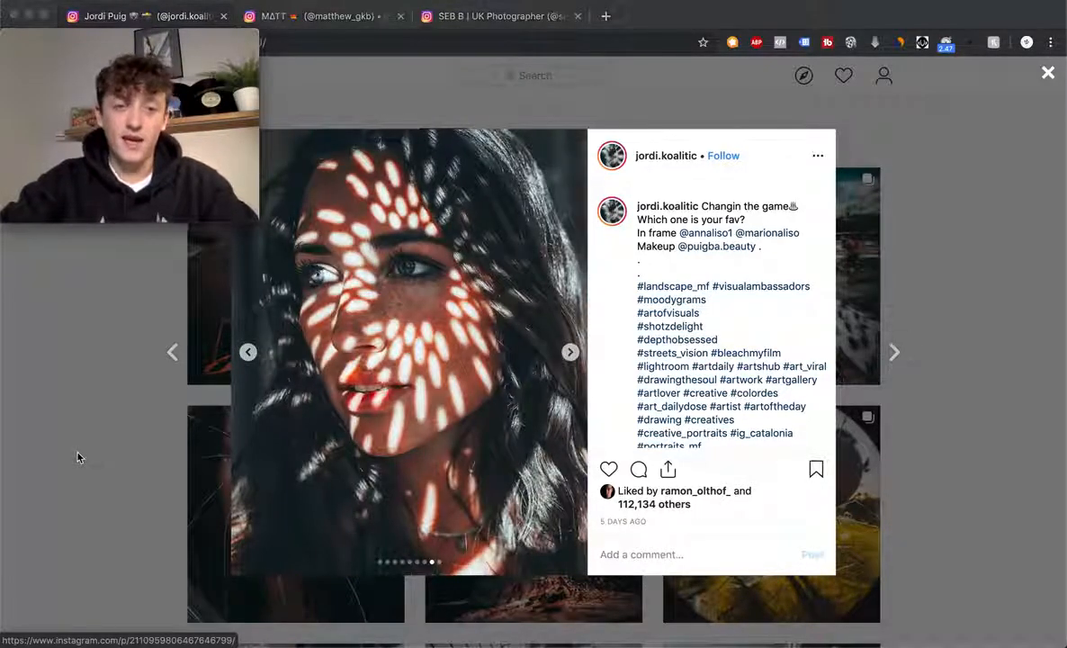
key("super+Tab")
left_click(474, 322)
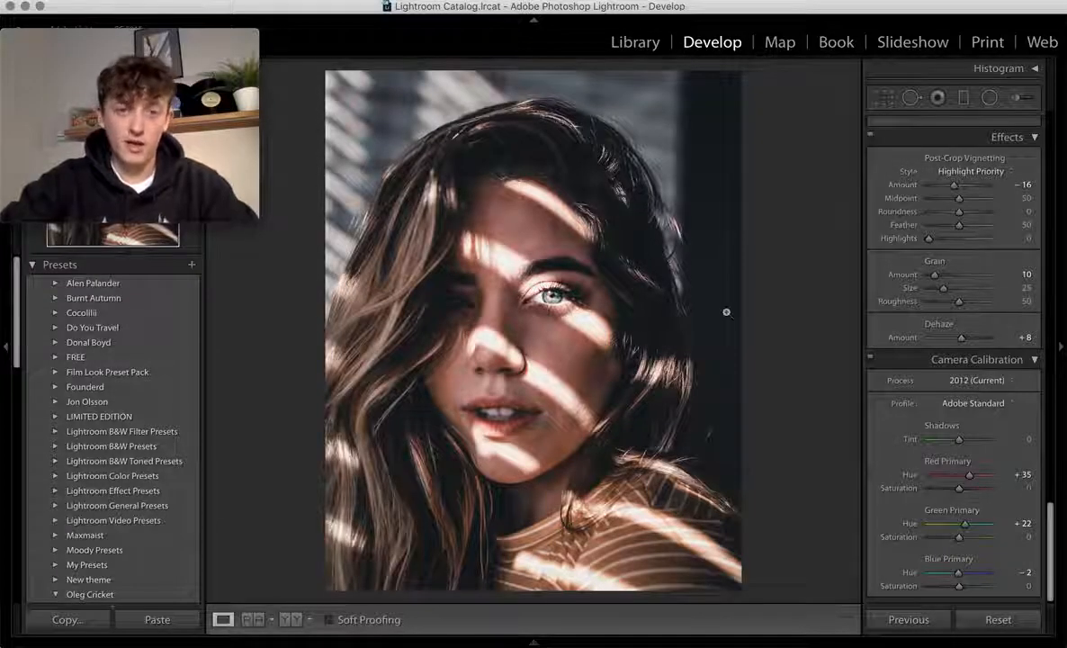
key("super+Tab")
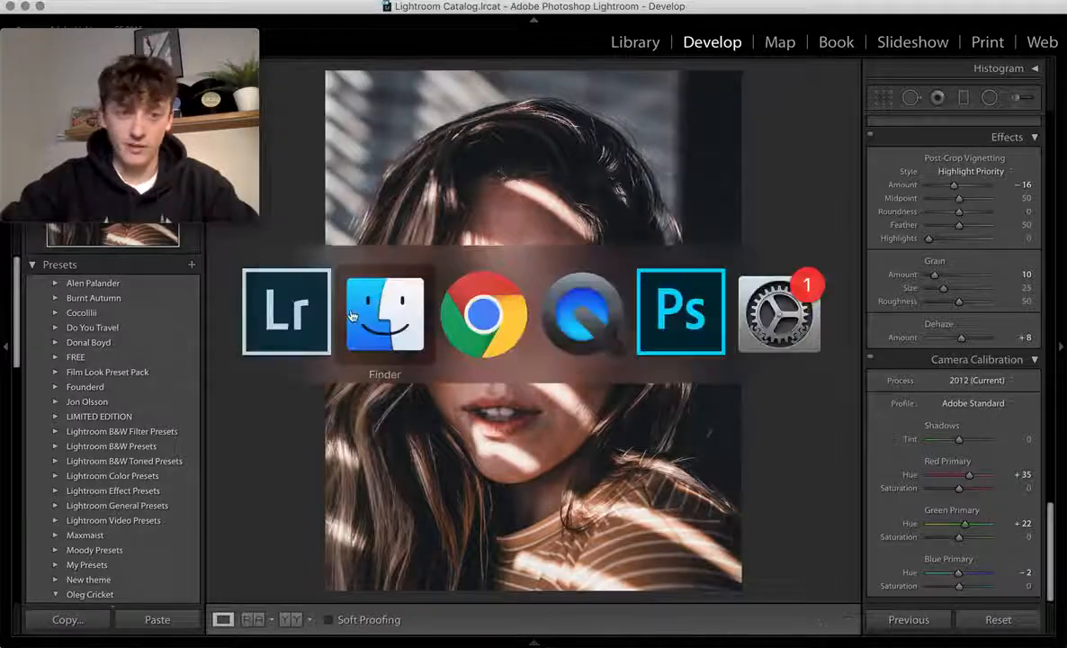
left_click(468, 327)
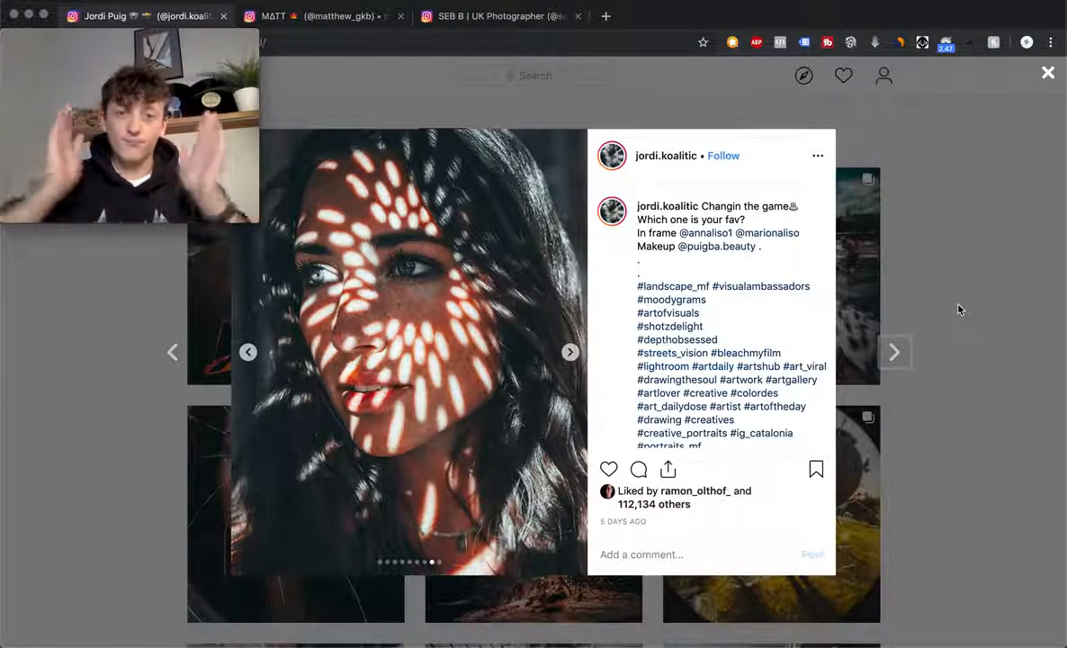
left_click(314, 16)
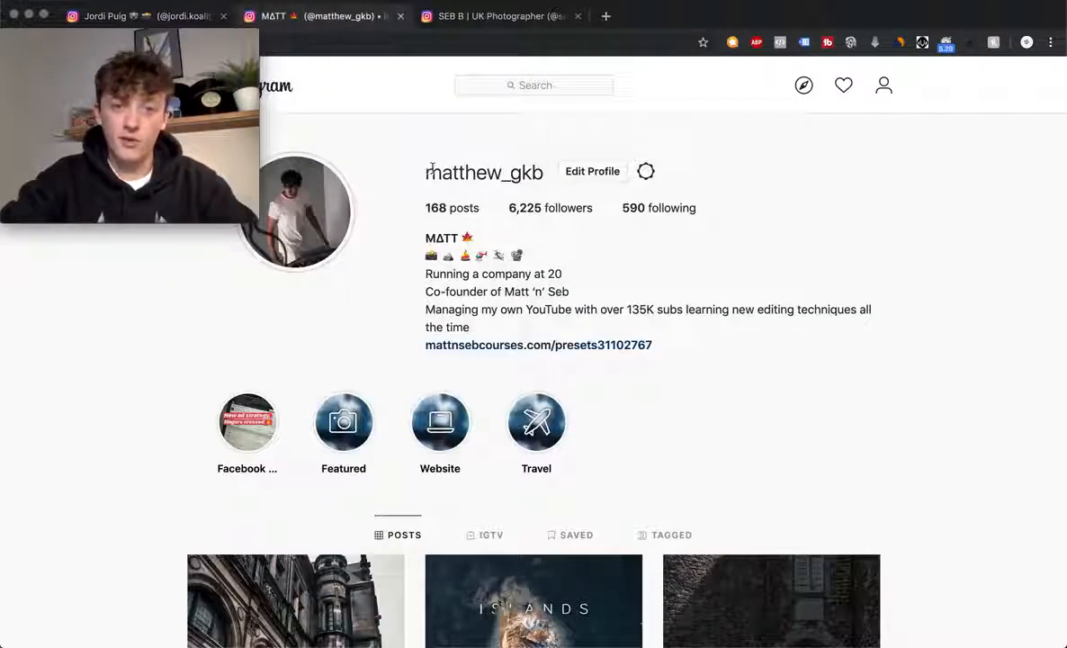
scroll(422, 357, "down", 3)
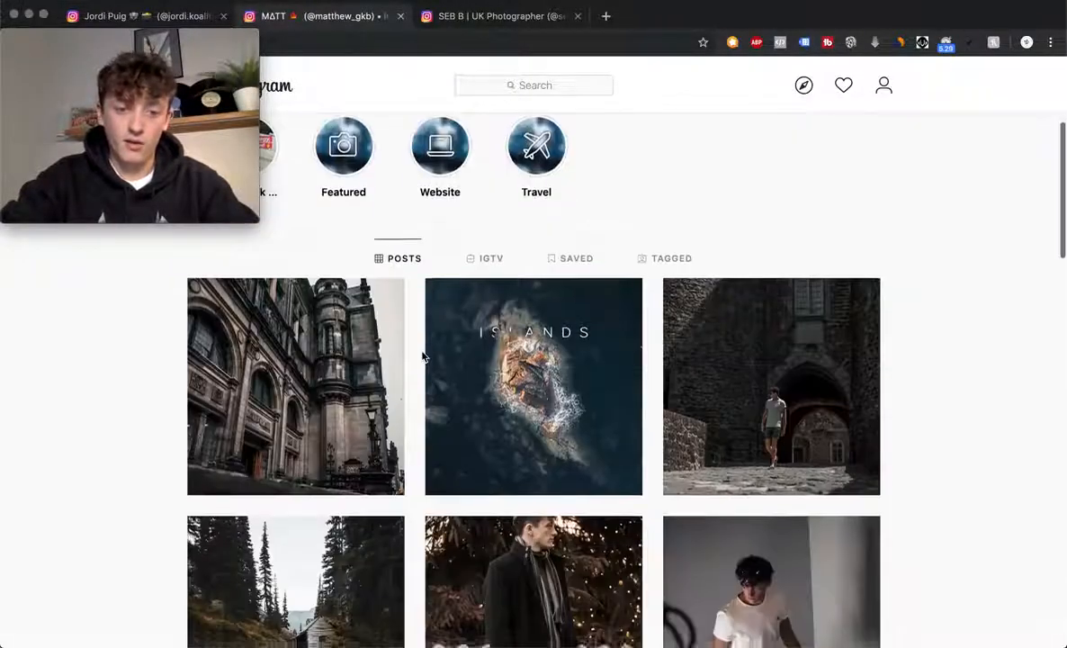
scroll(422, 356, "up", 3)
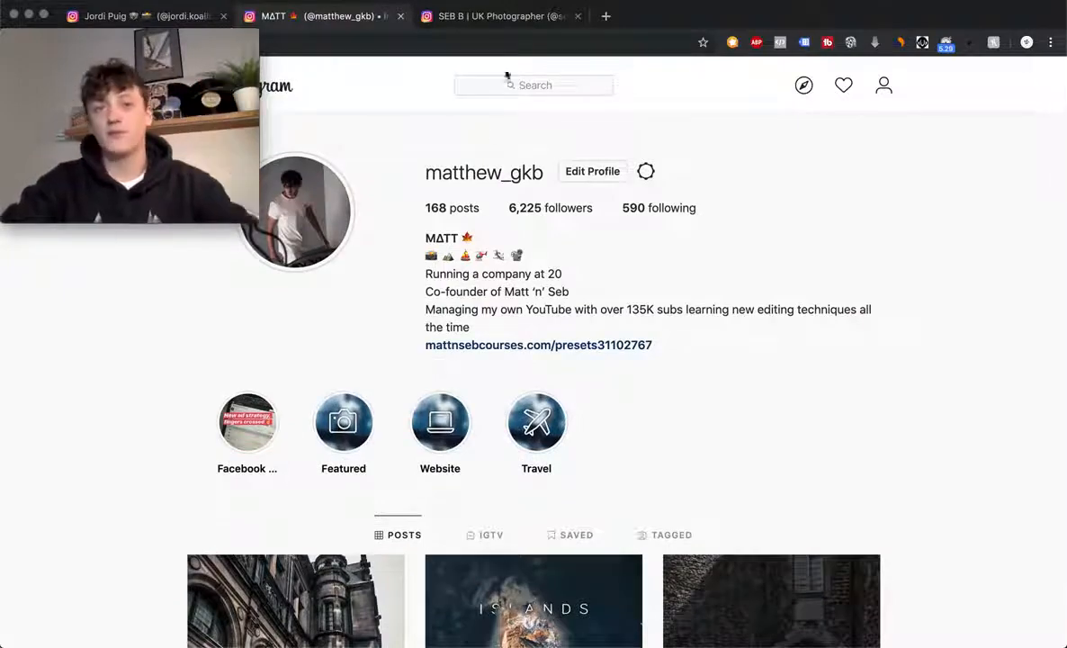
left_click(495, 18)
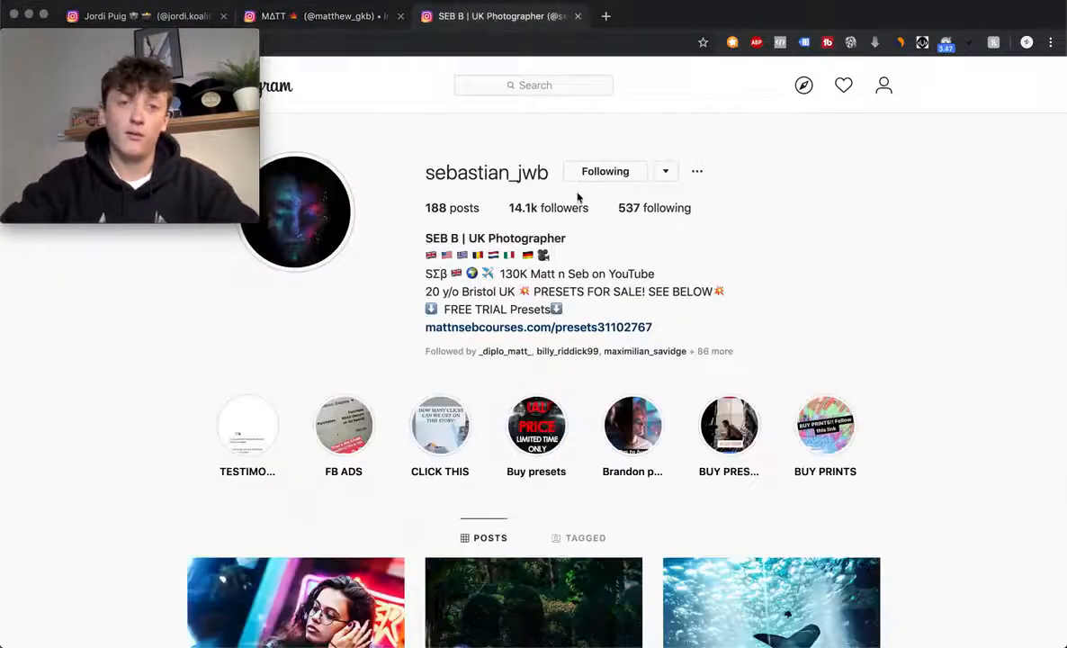
scroll(960, 342, "down", 2)
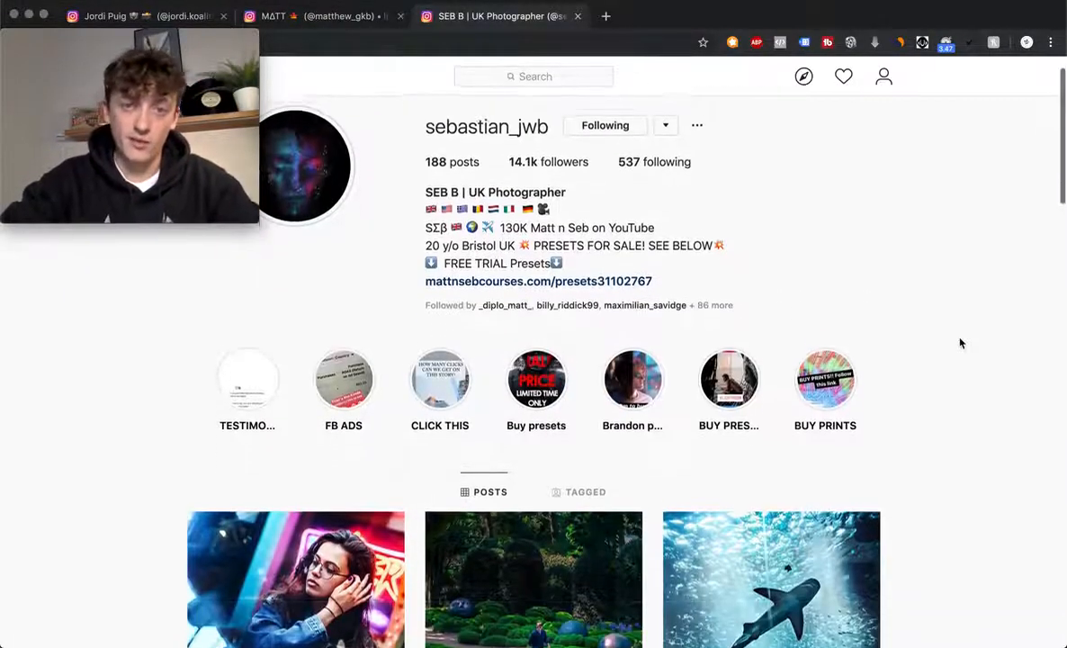
scroll(603, 218, "up", 1)
scroll(949, 437, "down", 10)
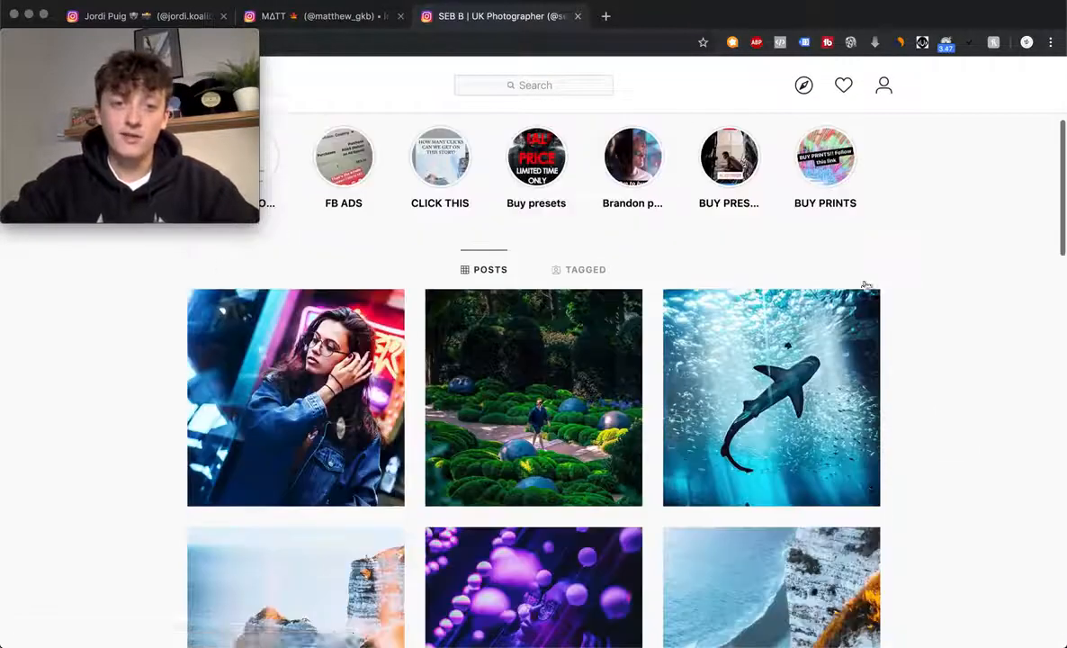
scroll(949, 437, "up", 8)
scroll(950, 437, "up", 3)
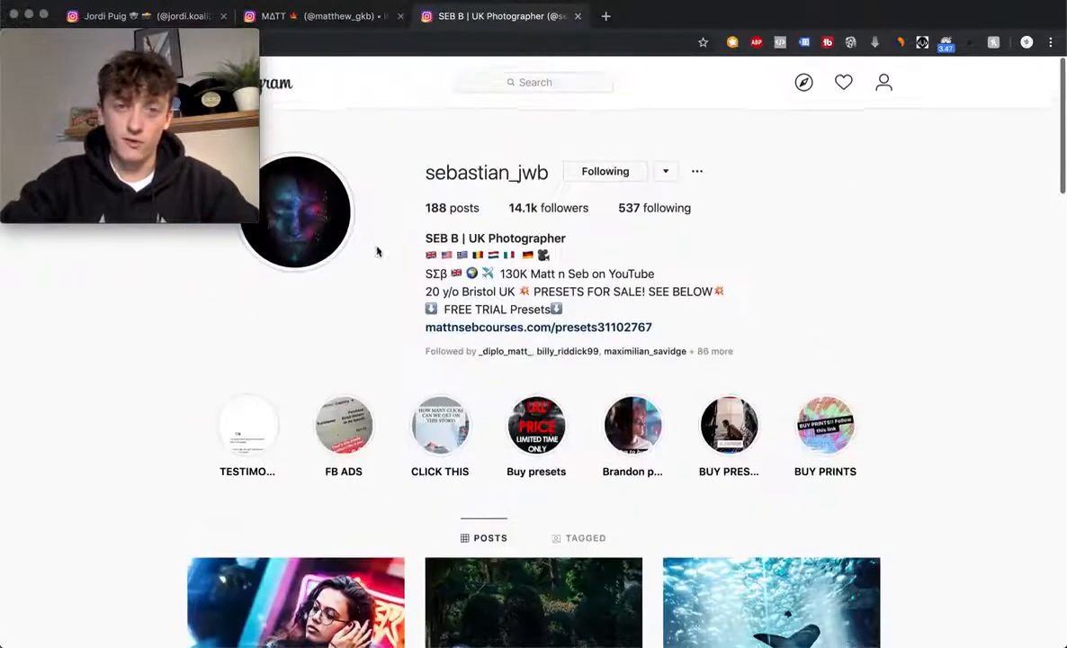
left_click(351, 18)
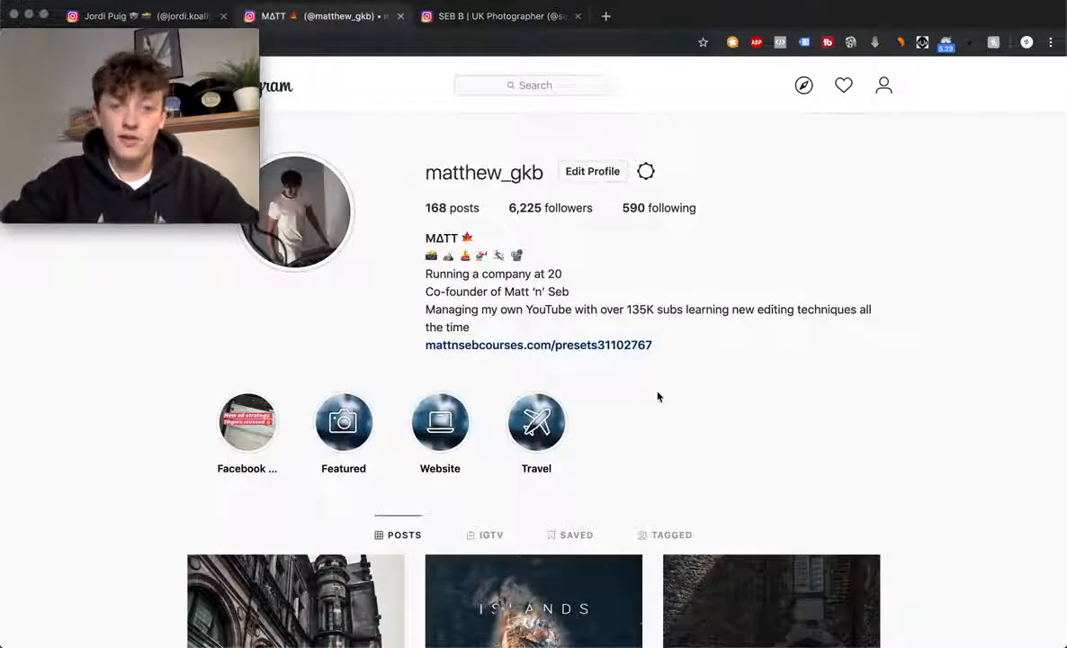
left_click(147, 18)
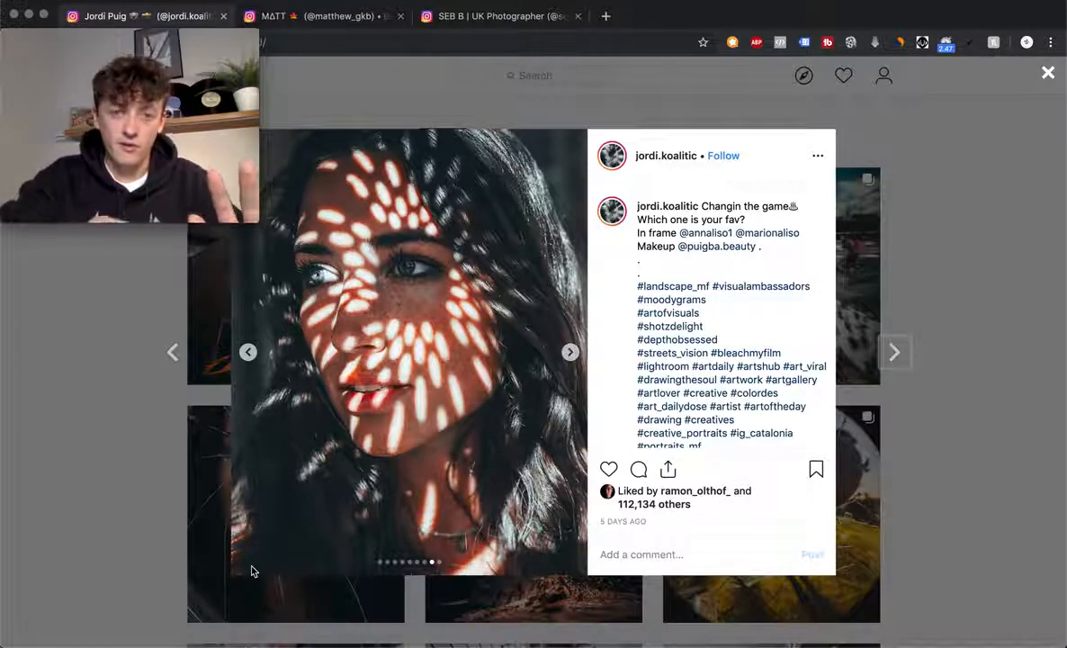
- View the post's behind-the-scenes shot, return to the close-up face, then switch to Lightroom
left_click(571, 351)
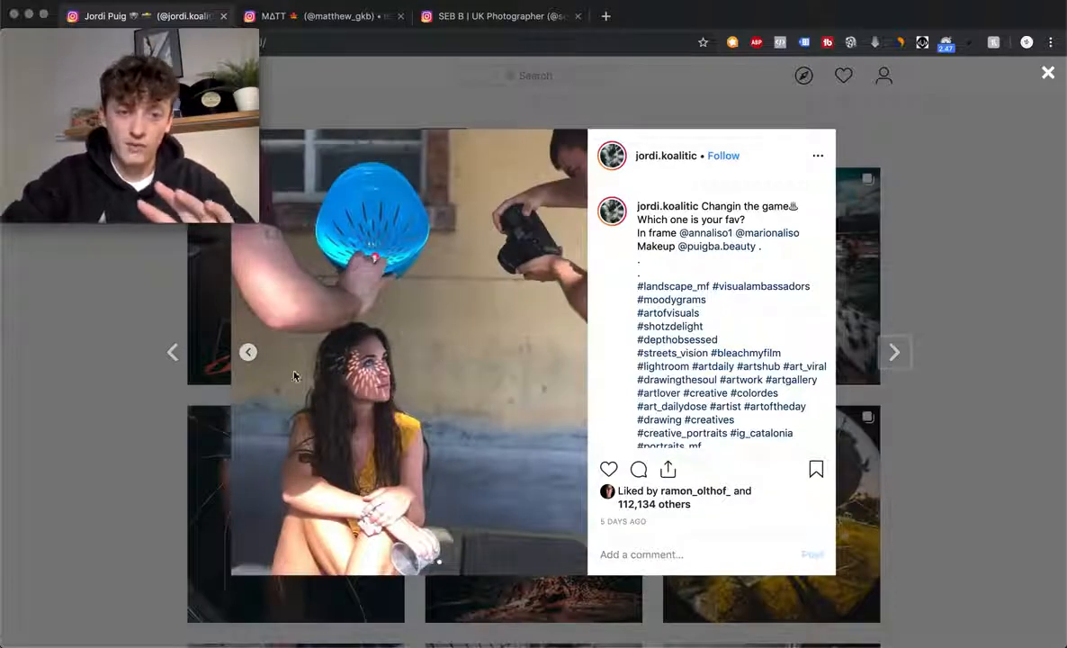
left_click(249, 351)
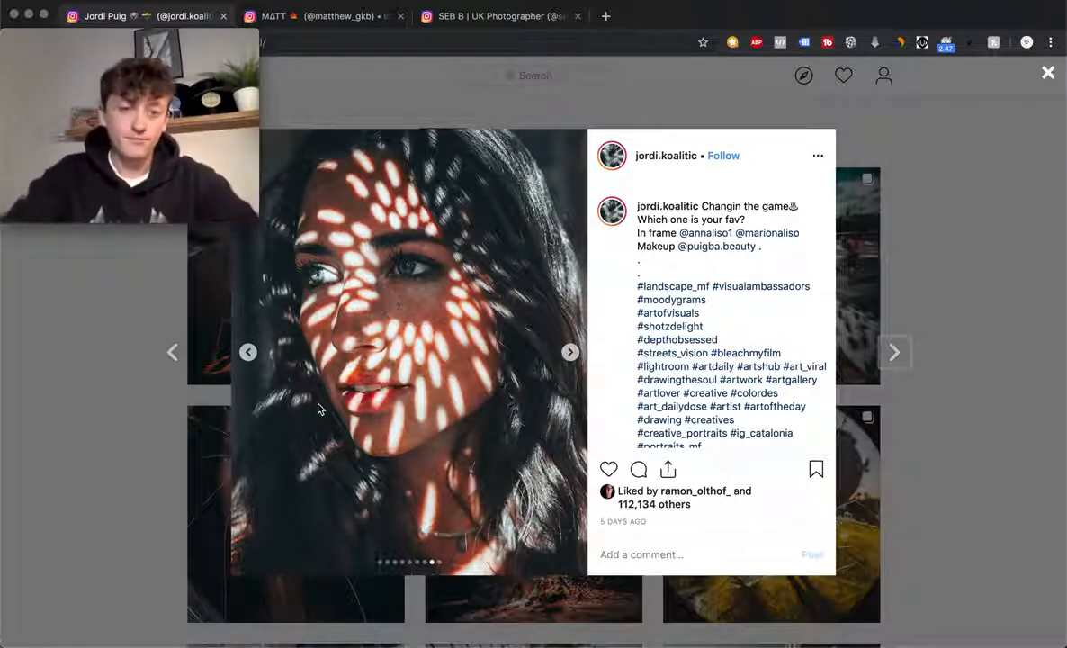
key("super+Tab")
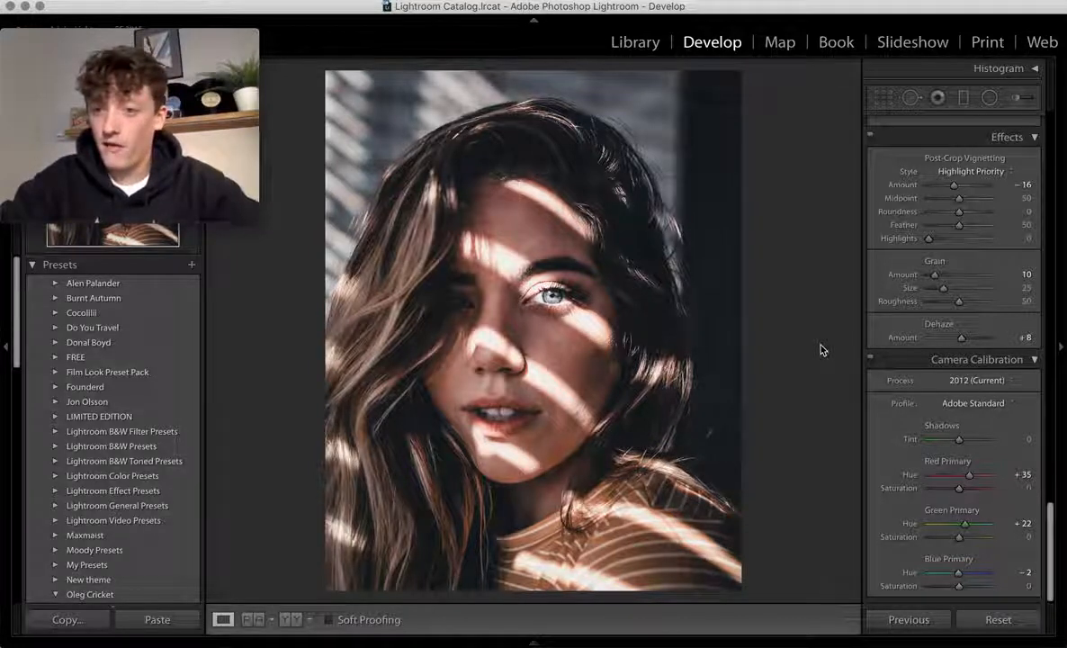
- Reset all Develop edits on the portrait and compare it with the Instagram reference
scroll(936, 275, "up", 10)
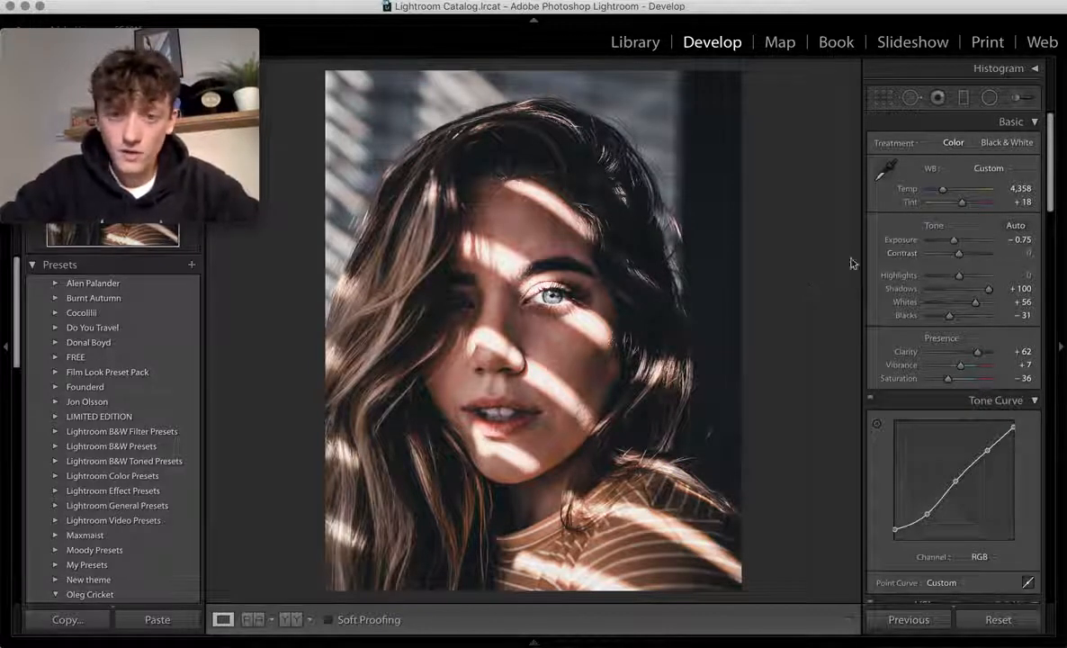
left_click(984, 628)
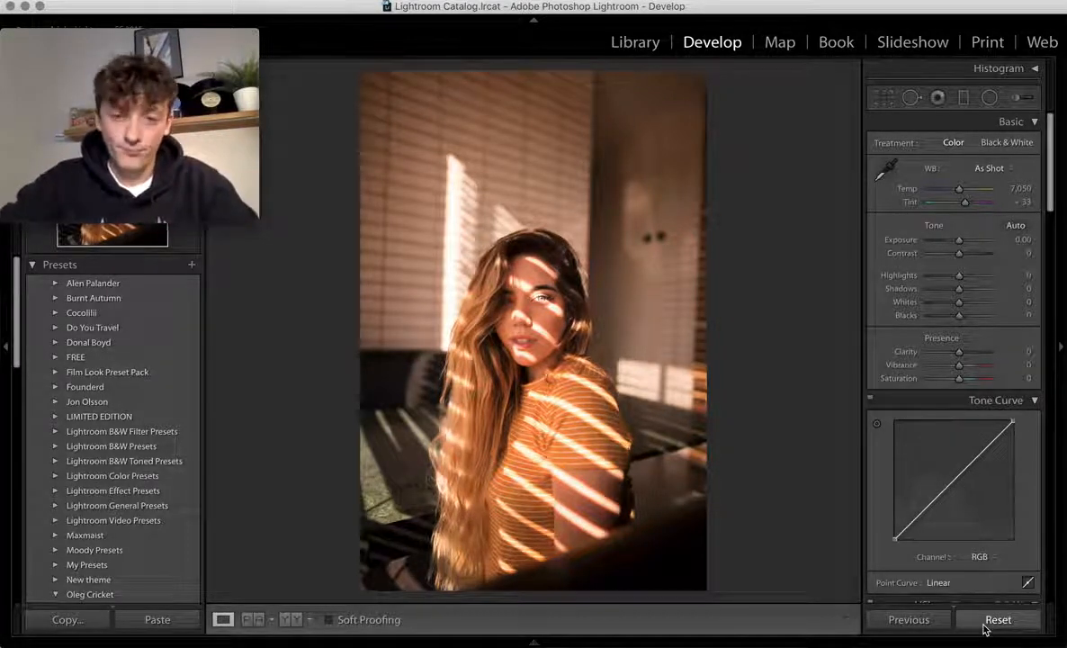
key("super+Tab")
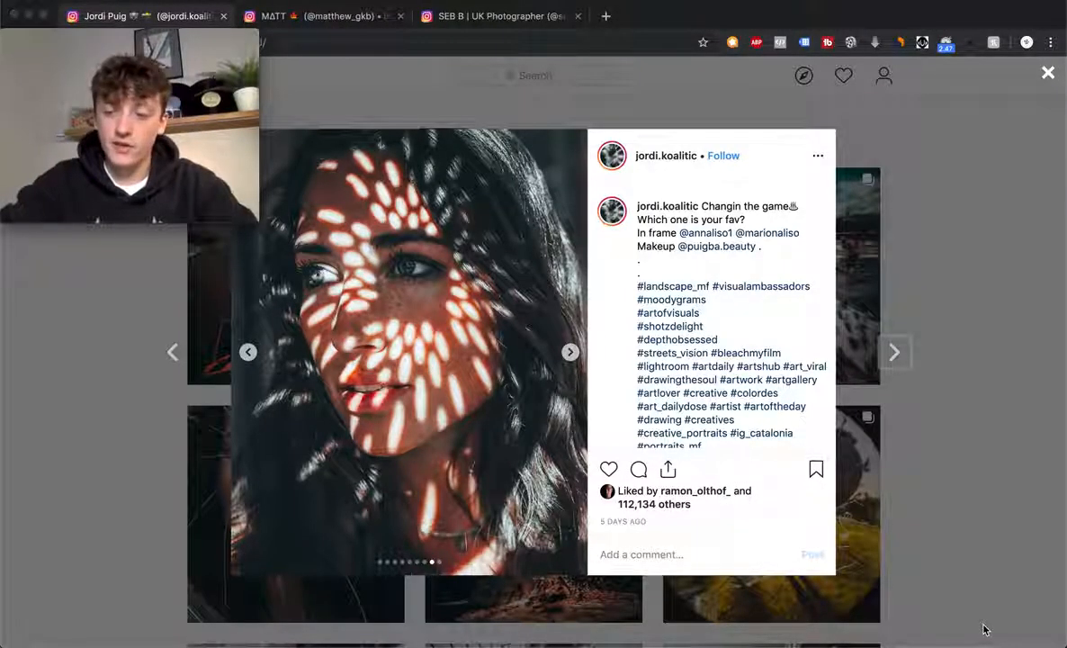
key("super+Tab")
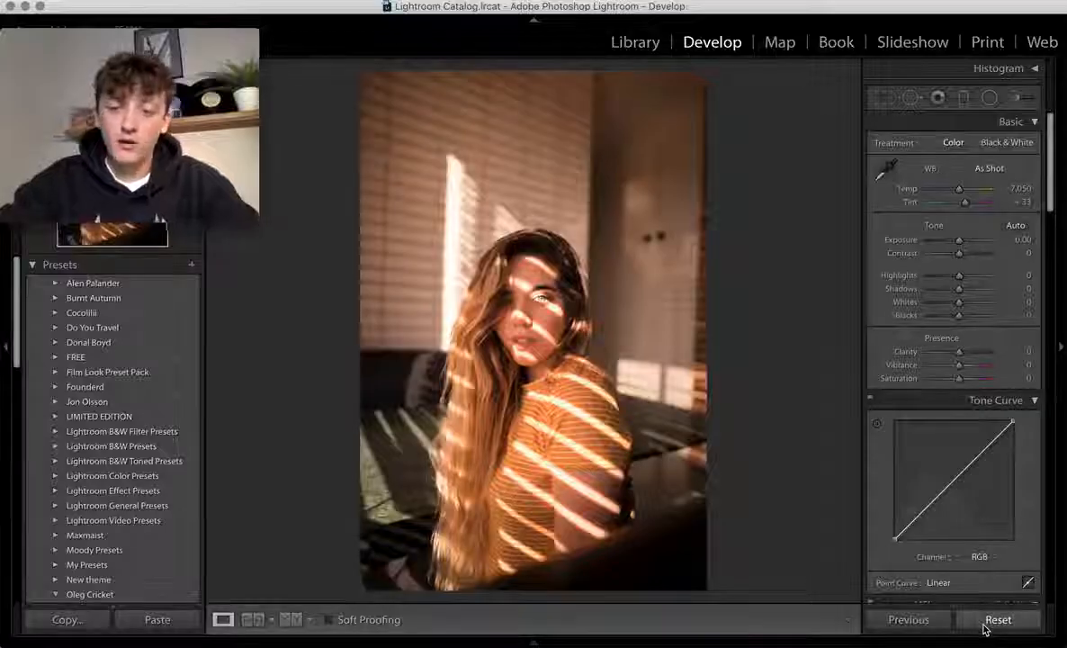
- Make a first 4 x 5 crop, shrinking the frame toward her face
left_click(884, 97)
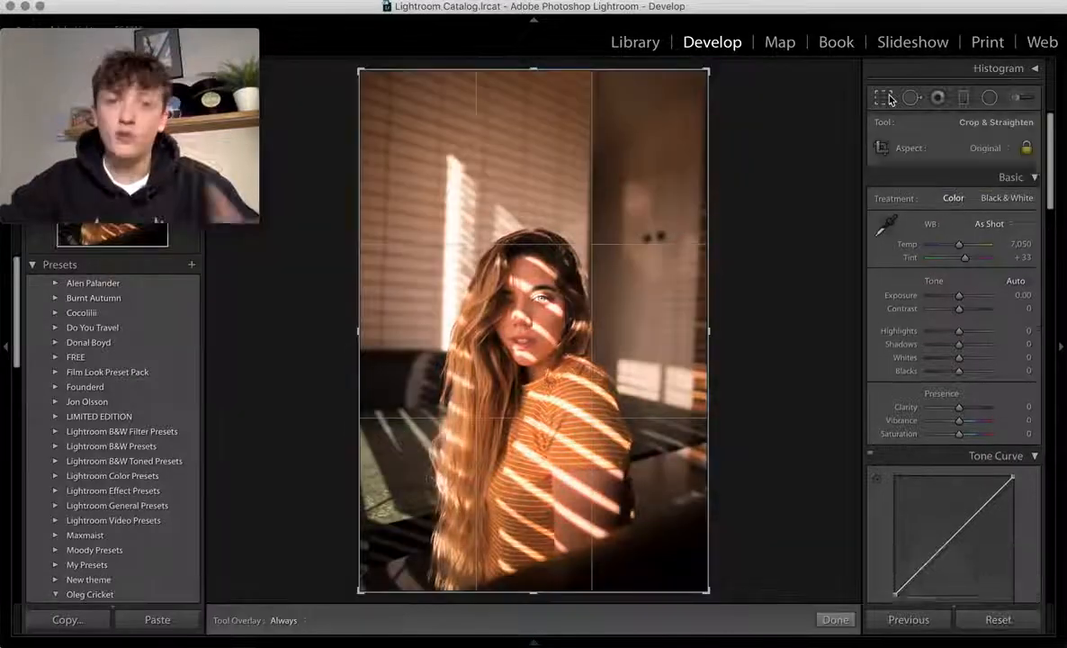
left_click(990, 148)
left_click(990, 187)
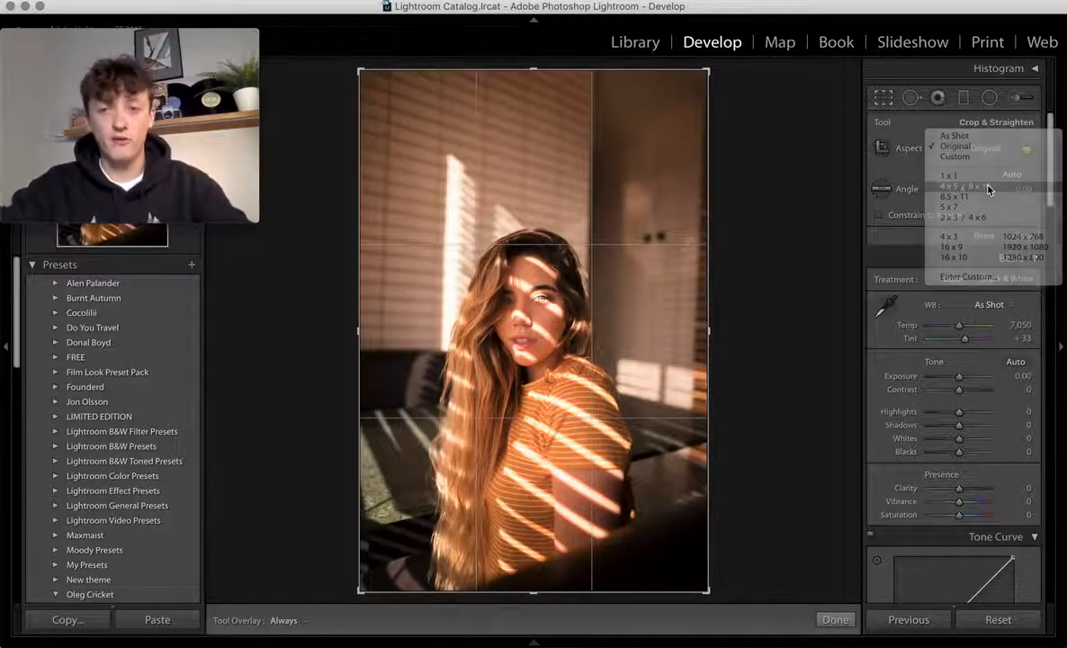
left_click_drag(706, 114, 547, 275)
left_click_drag(605, 257, 605, 254)
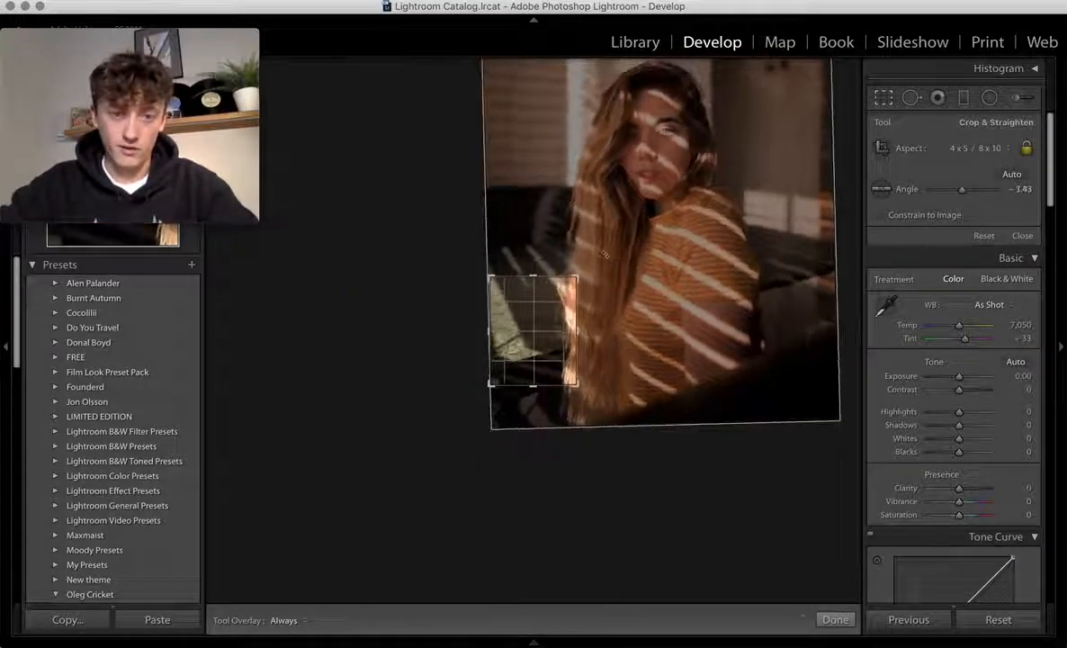
mouse_move(538, 358)
left_mouse_down()
mouse_move(531, 321)
mouse_move(537, 344)
left_mouse_up()
left_click(835, 619)
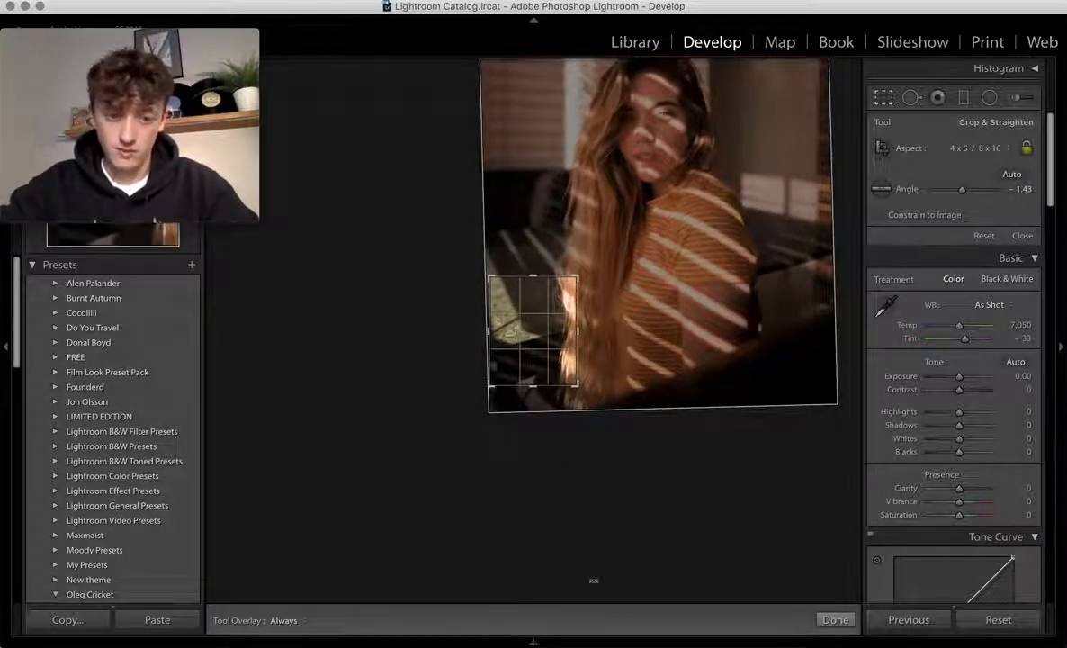
- Redo the 4 x 5 crop, tightening and centring the framing on her face
left_click(883, 97)
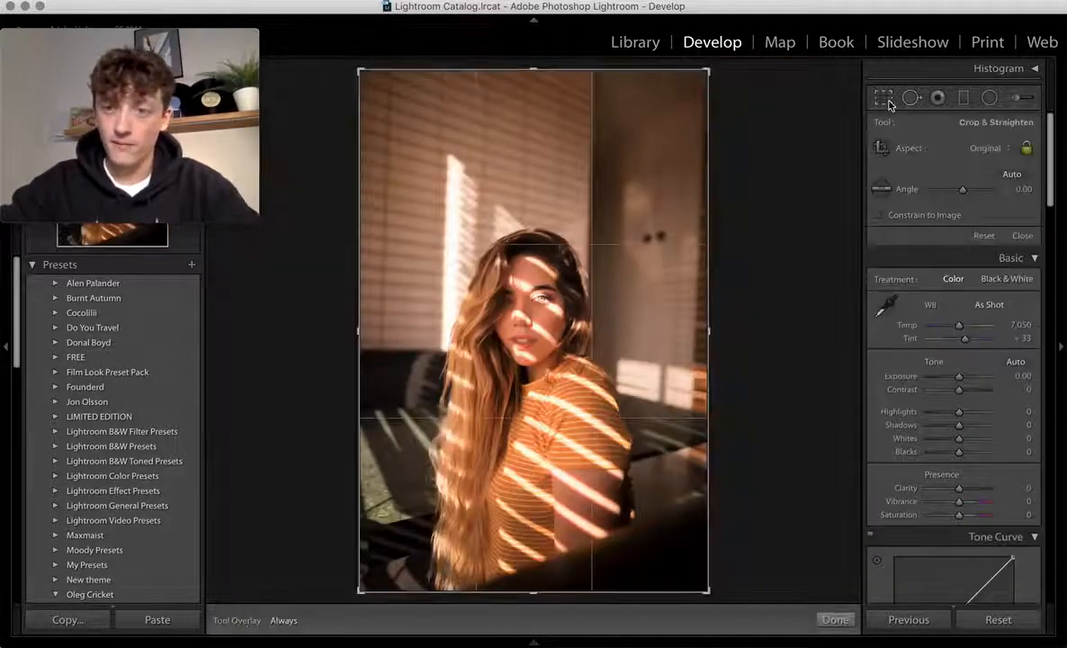
left_click(981, 150)
left_click(902, 172)
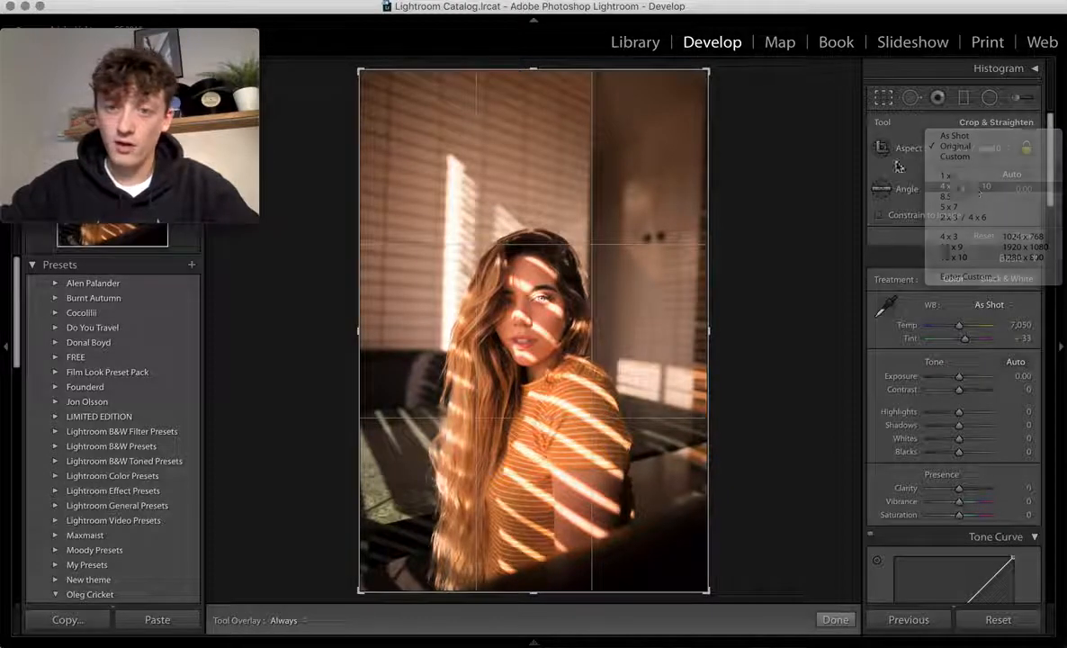
left_click_drag(710, 113, 506, 363)
left_click_drag(543, 327, 471, 441)
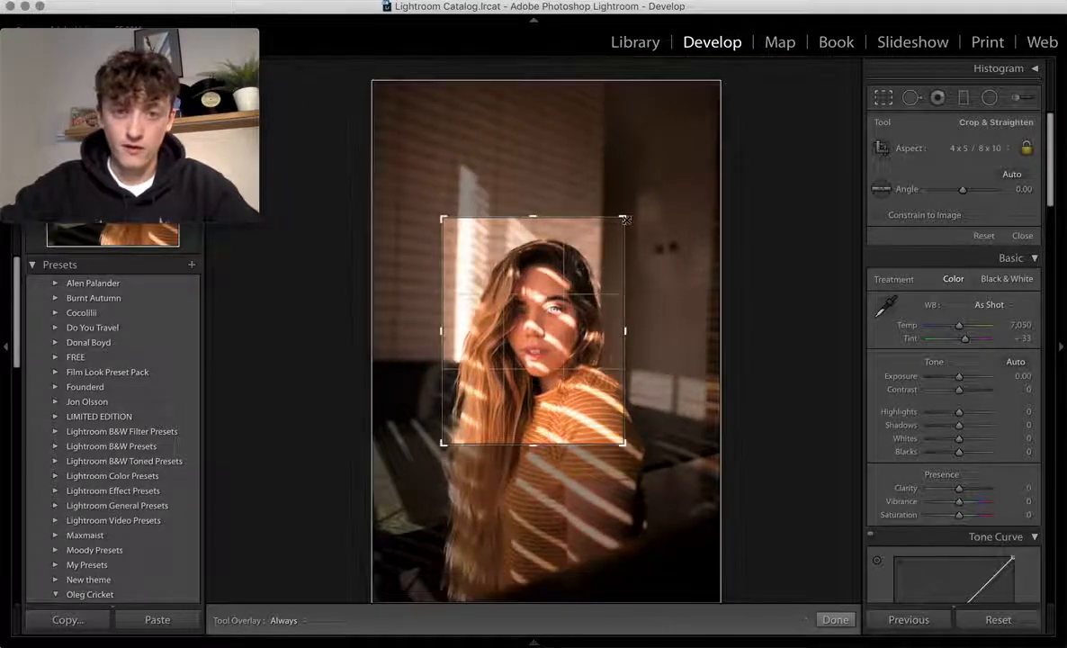
left_click_drag(625, 219, 567, 297)
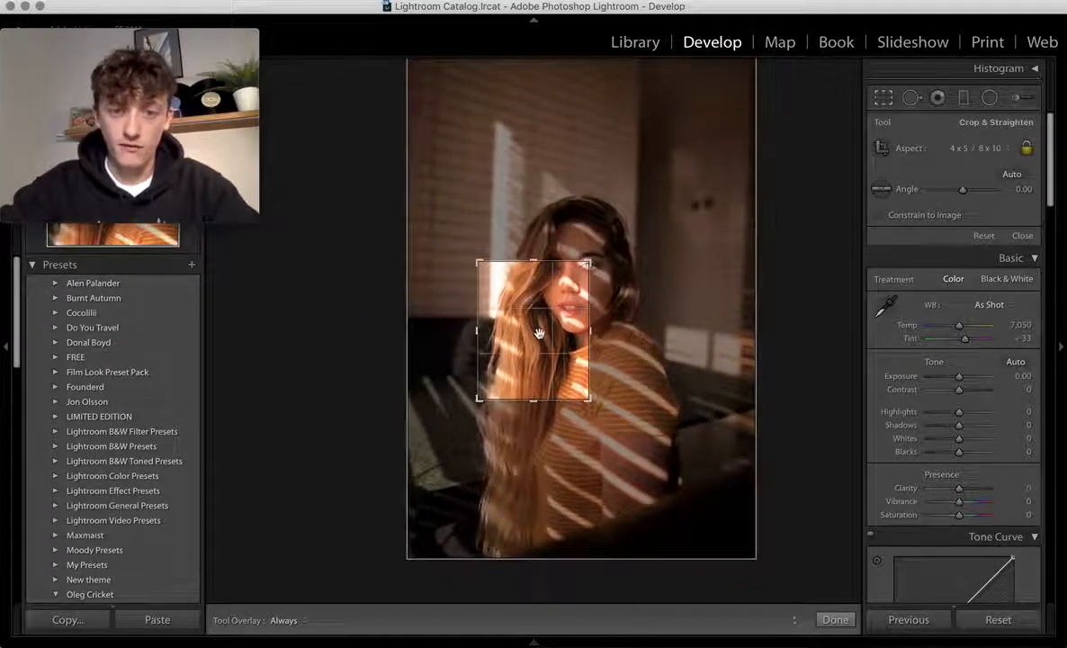
left_click_drag(540, 333, 493, 382)
left_click_drag(592, 262, 602, 248)
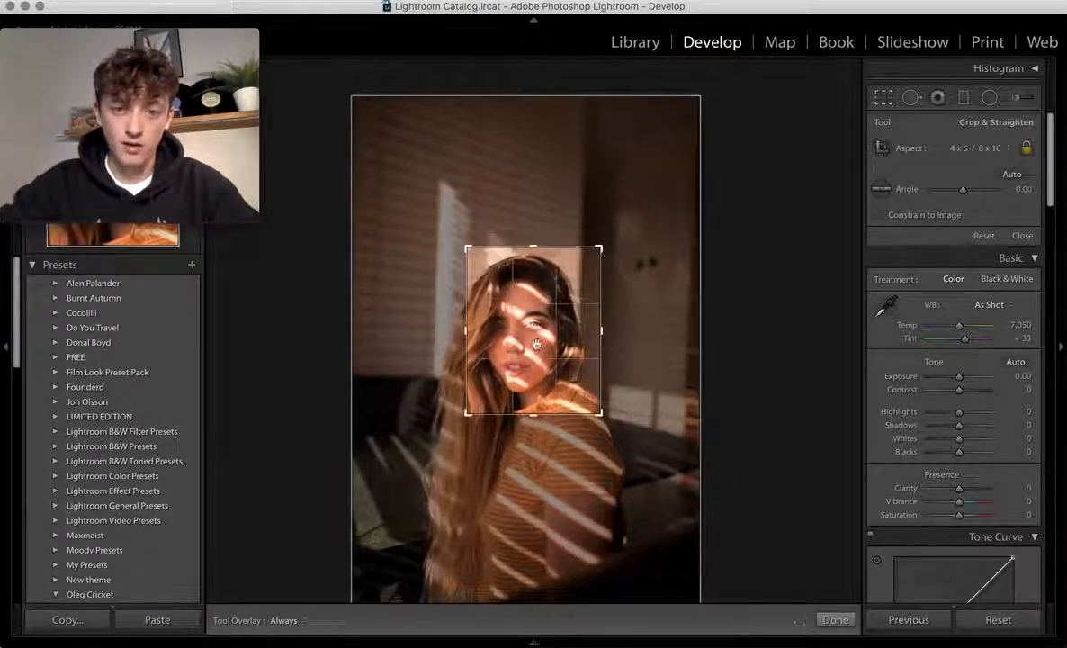
left_click_drag(535, 344, 548, 340)
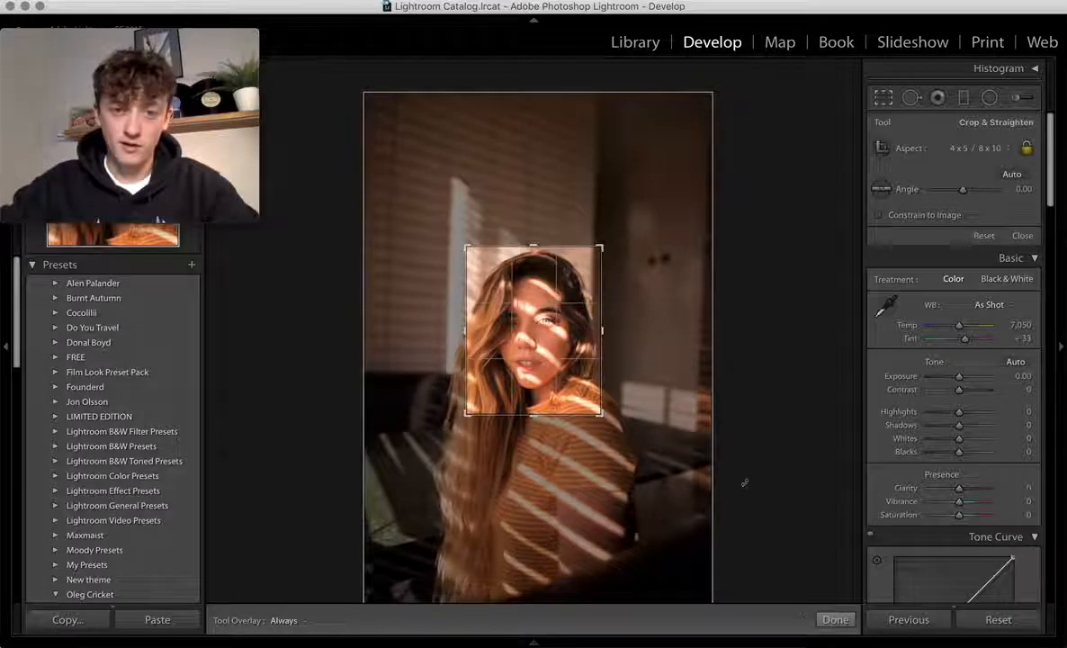
left_click(836, 620)
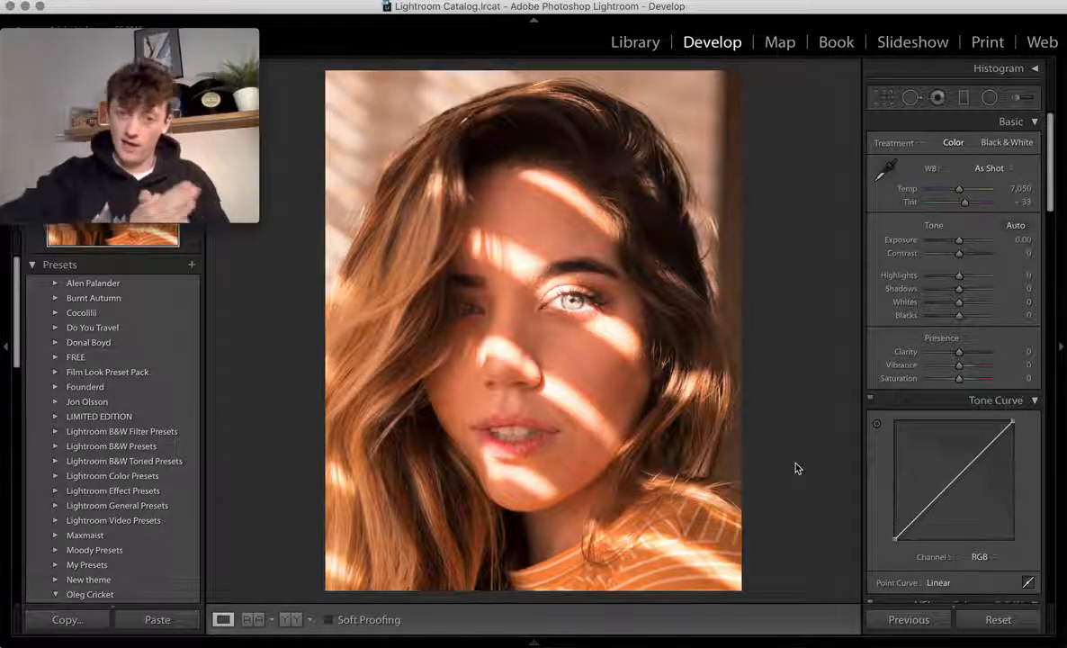
- Check the Instagram reference post, then return to the cropped portrait in Lightroom
key("super+Tab")
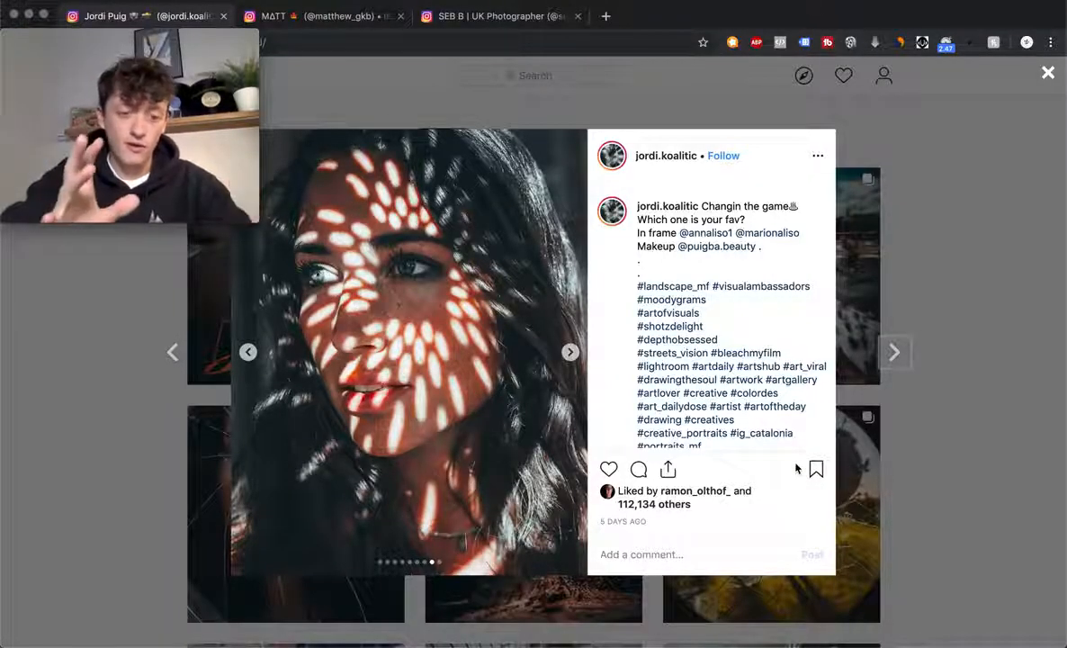
key("super+Tab")
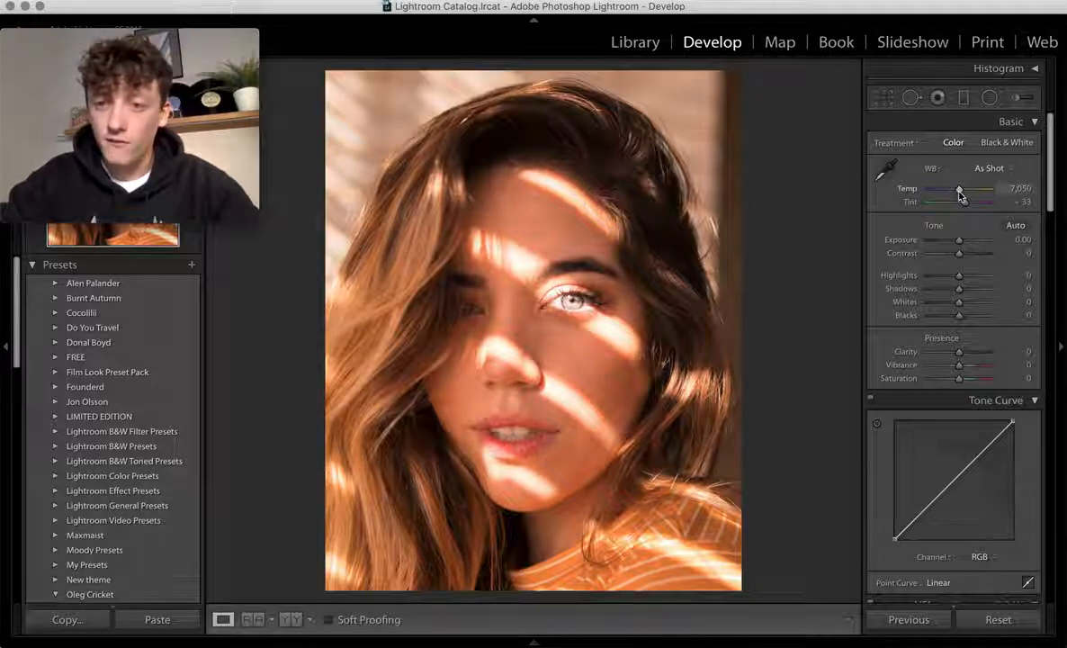
- Set Temp to 4,375, Tint to +18 and Exposure to −0.70
left_click_drag(959, 193, 942, 196)
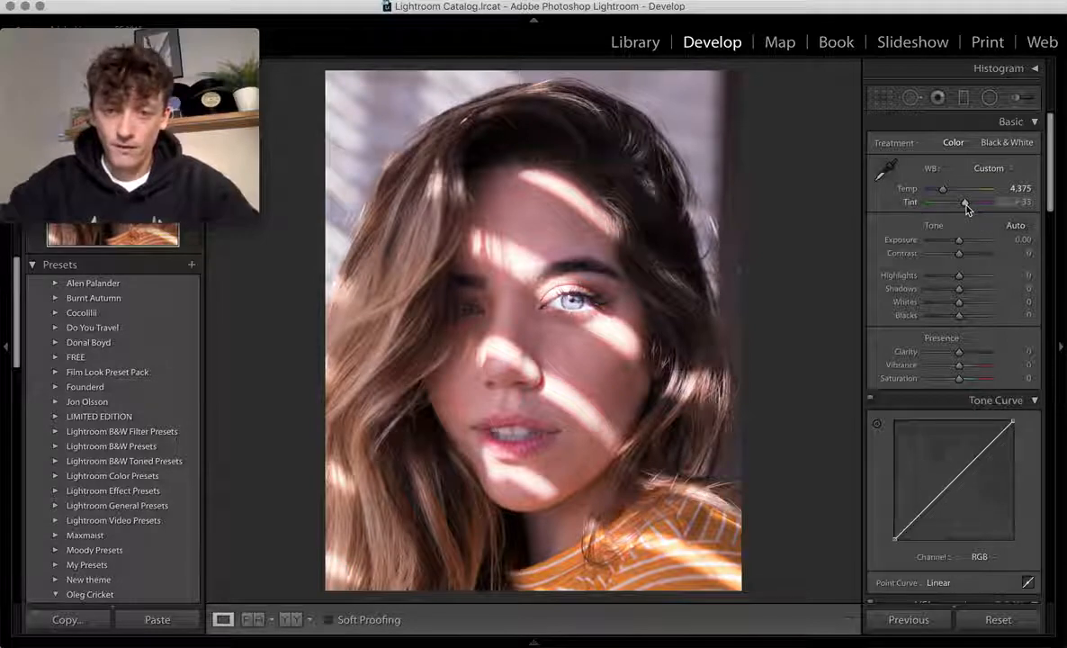
left_click_drag(965, 203, 963, 206)
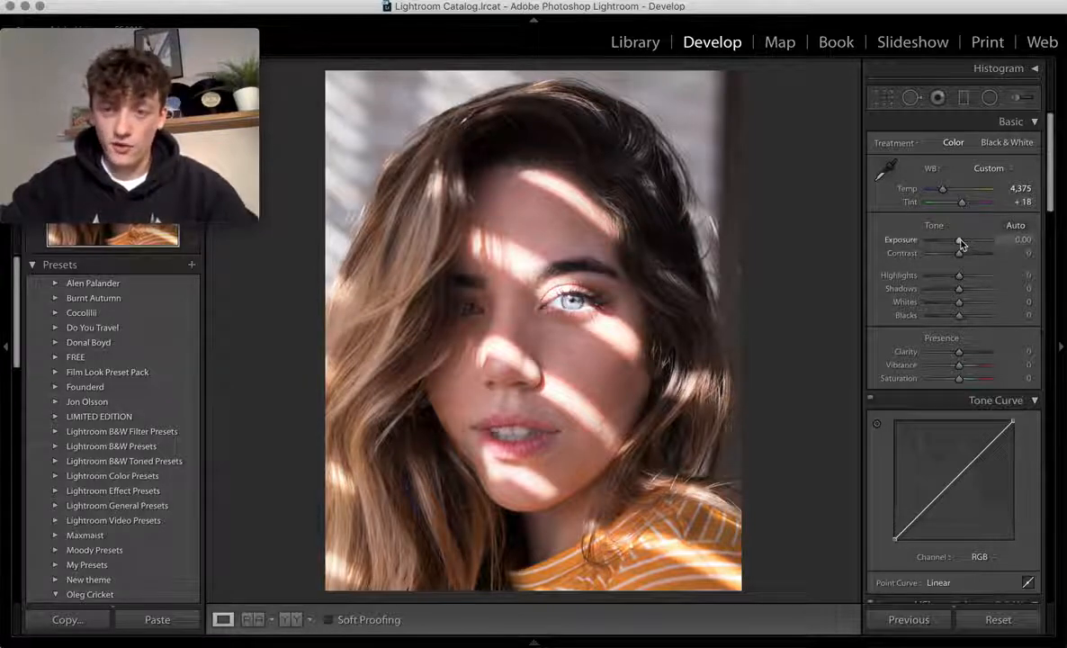
left_click_drag(961, 243, 957, 246)
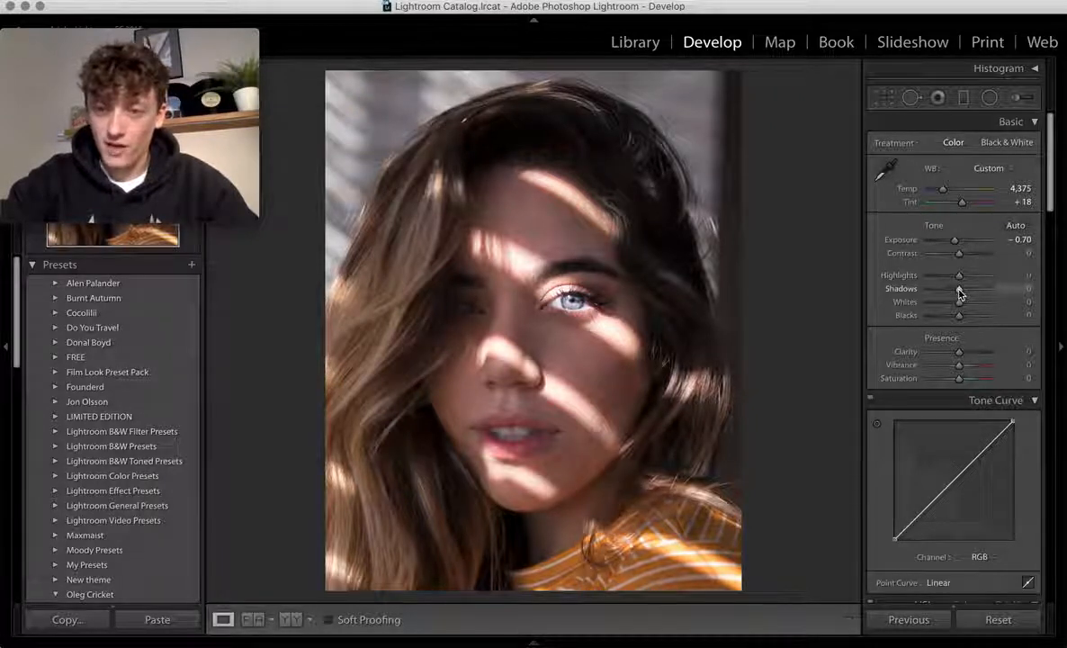
- Set Shadows +100, Whites +46, Blacks −30, Clarity +63 and Vibrance +7 in the Basic panel
left_click_drag(959, 291, 1020, 288)
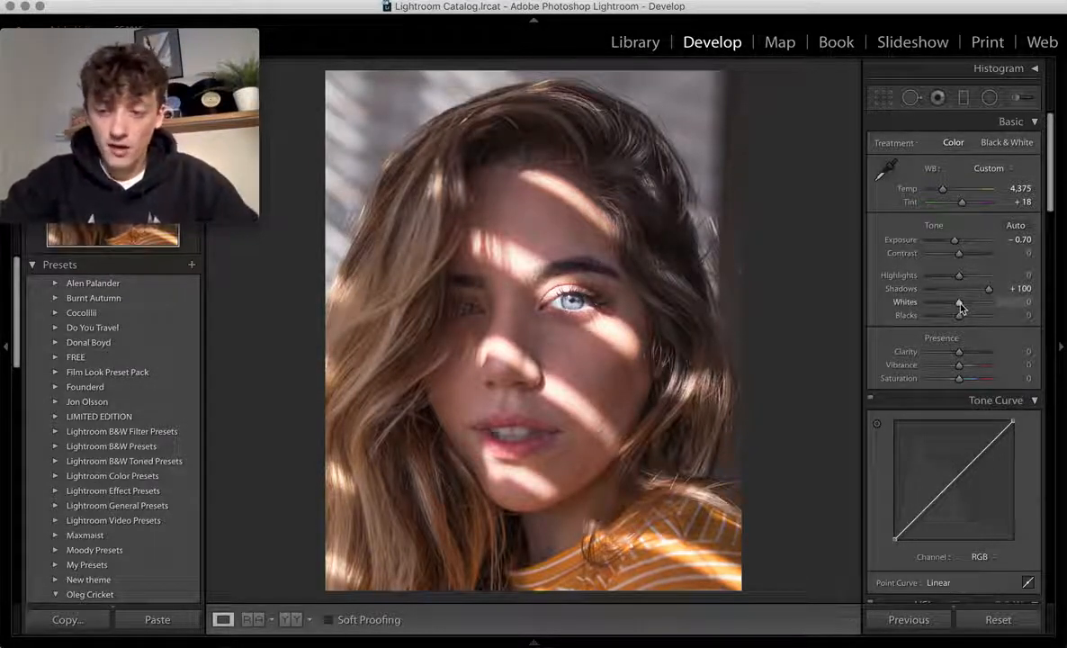
left_click_drag(961, 308, 973, 307)
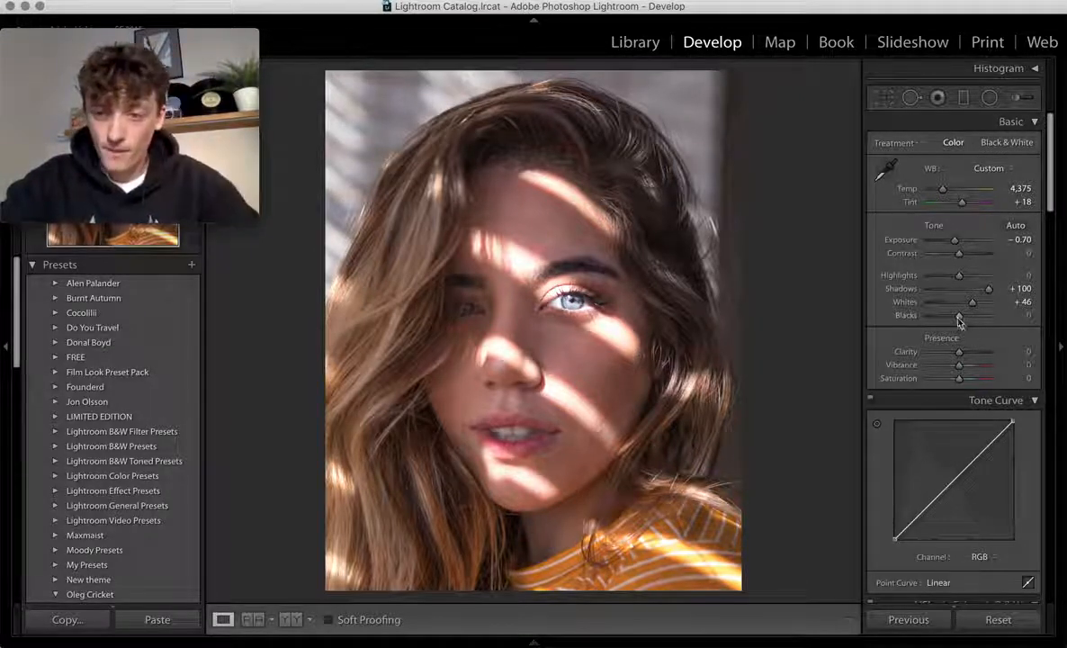
left_click_drag(960, 315, 948, 322)
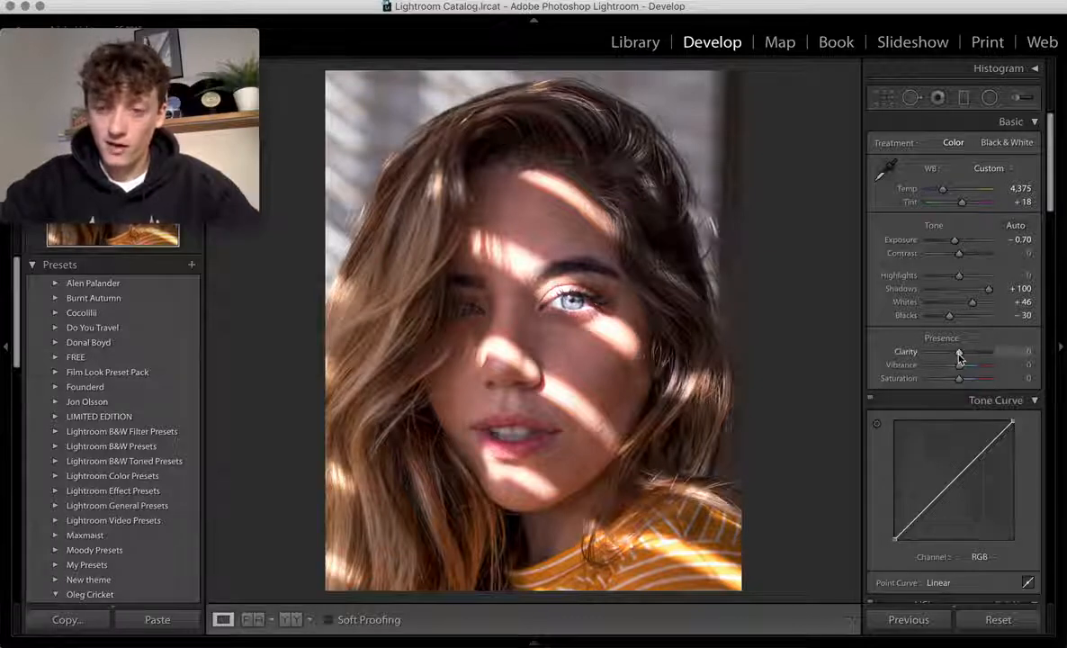
left_click_drag(960, 358, 979, 358)
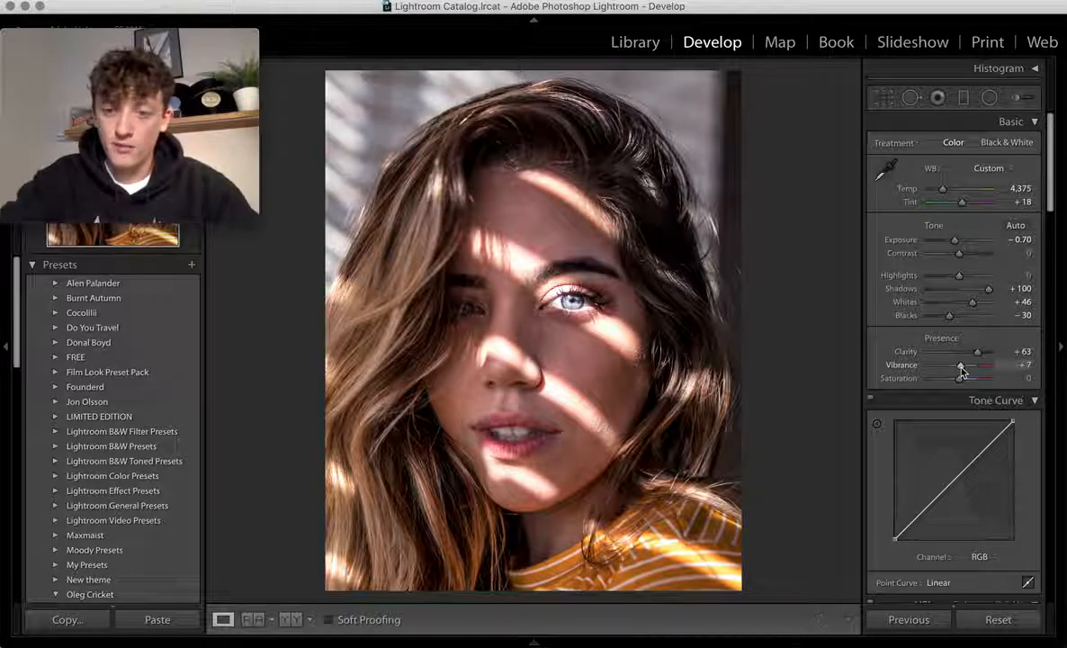
left_click_drag(961, 370, 949, 383)
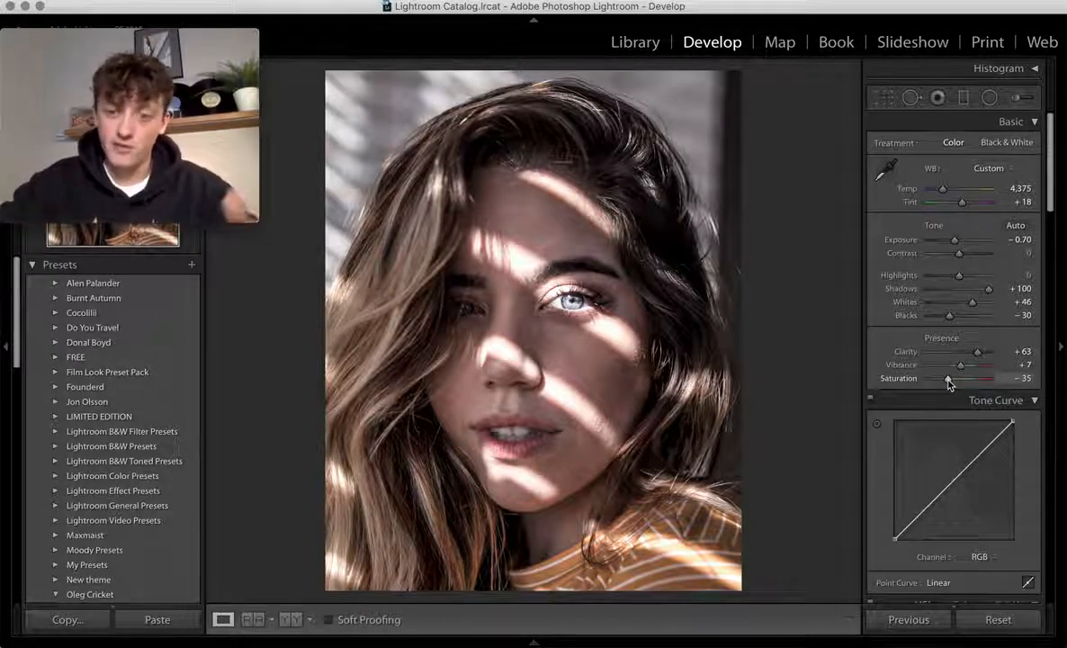
- Add three control points along the tone curve's diagonal in shadows, midtones and highlights
scroll(949, 405, "down", 2)
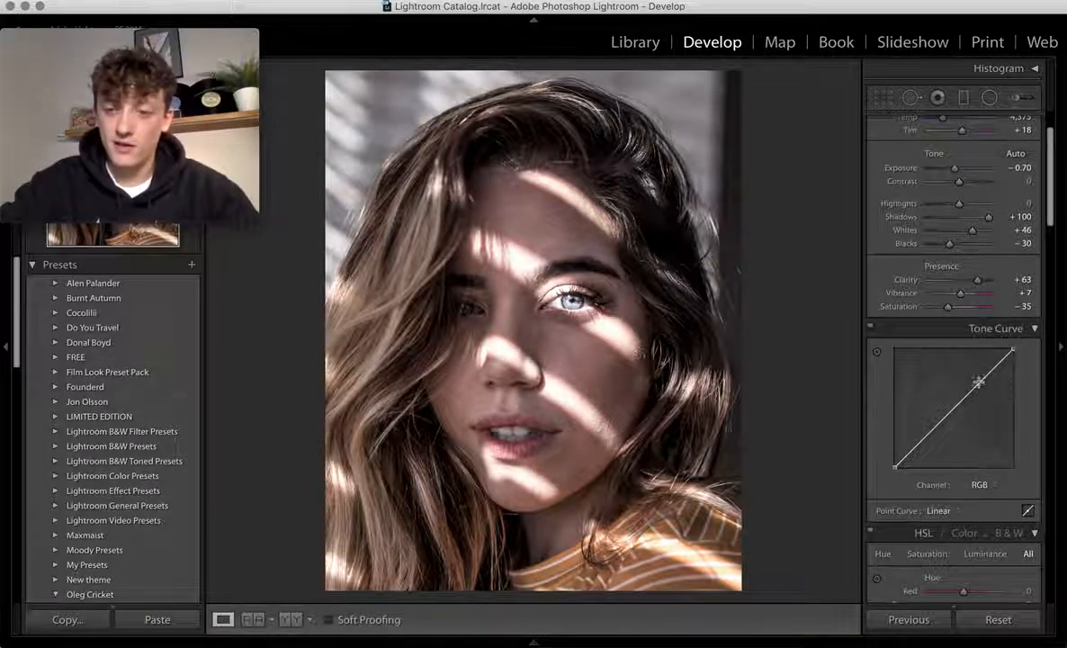
left_click(924, 439)
left_click(954, 408)
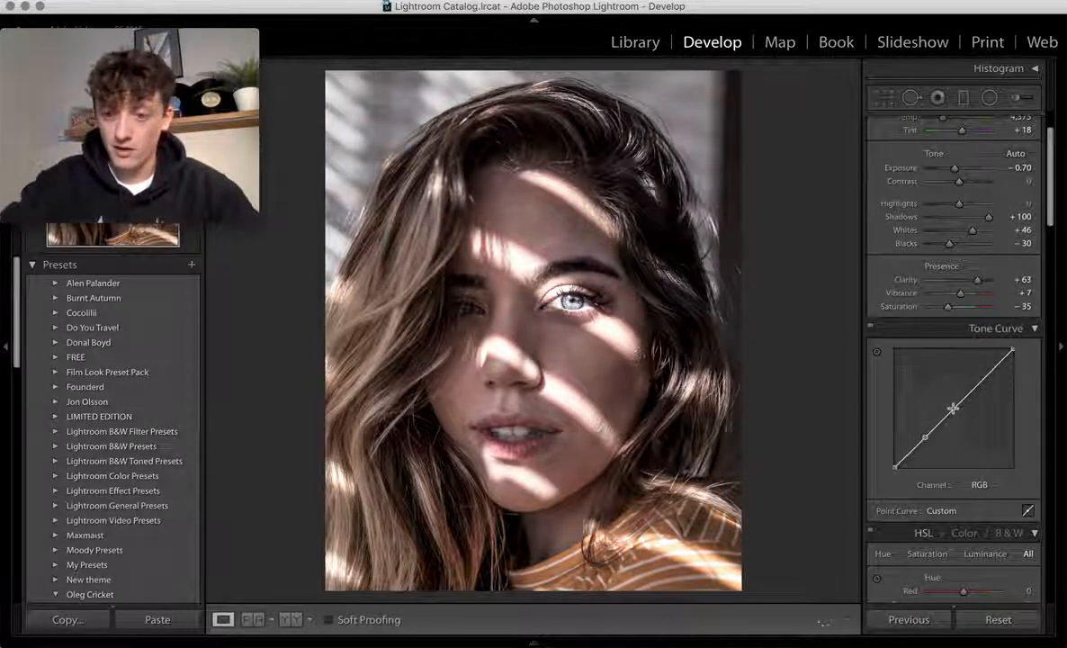
left_click(985, 382)
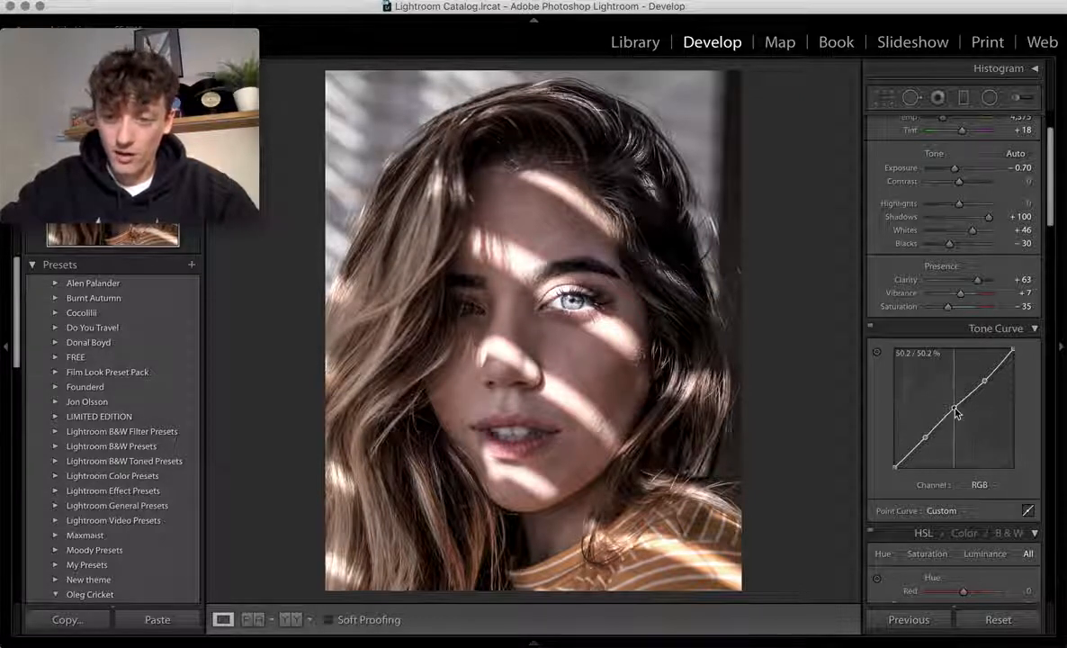
- Pull the lower point down and lift the upper point into a gentle S-curve
left_click_drag(957, 413, 955, 411)
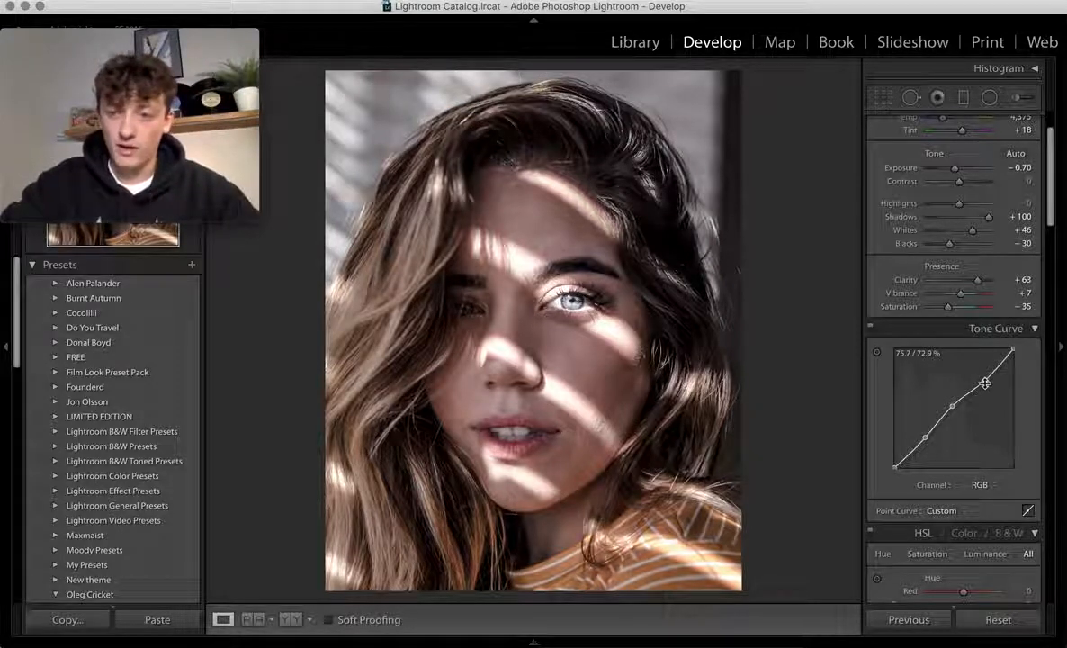
left_click_drag(985, 381, 986, 380)
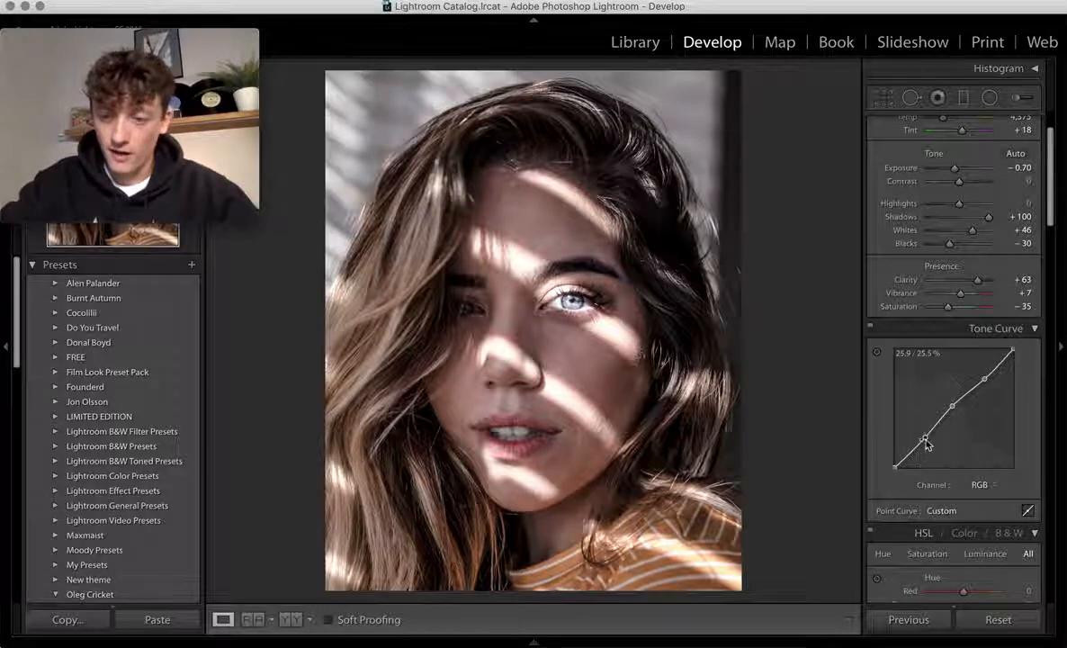
left_click_drag(925, 438, 925, 450)
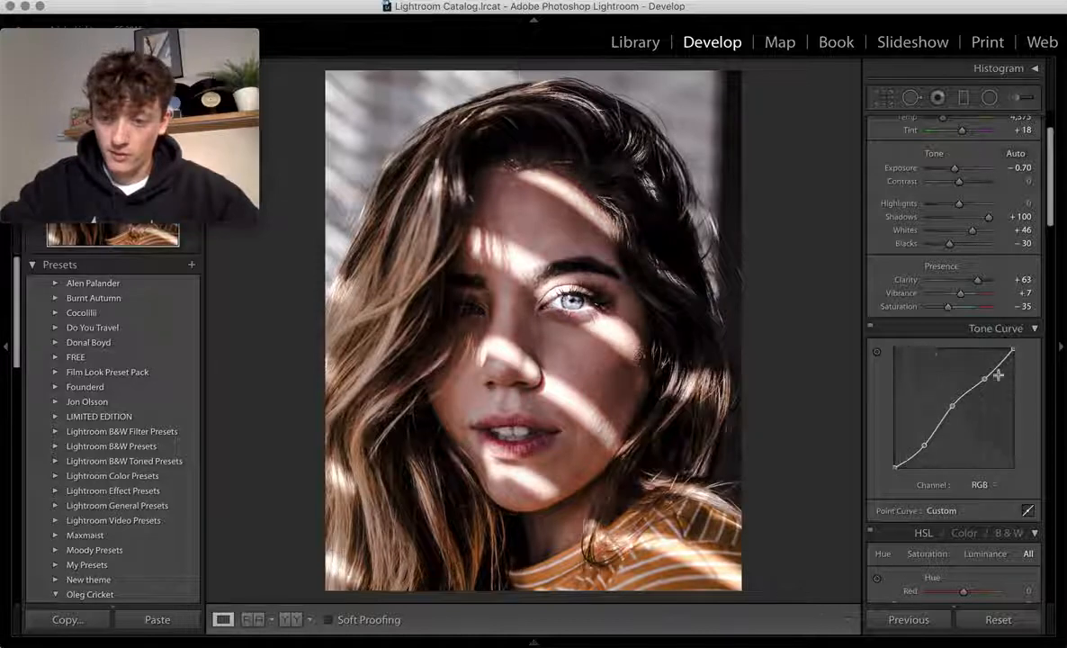
left_click_drag(985, 380, 955, 412)
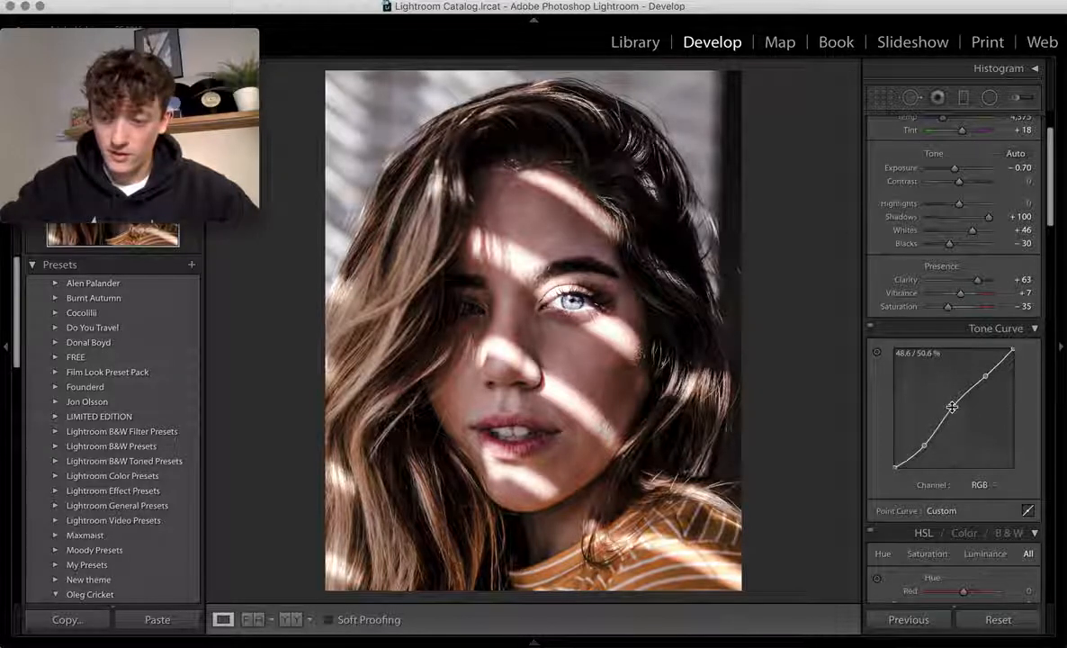
left_click_drag(953, 410, 955, 414)
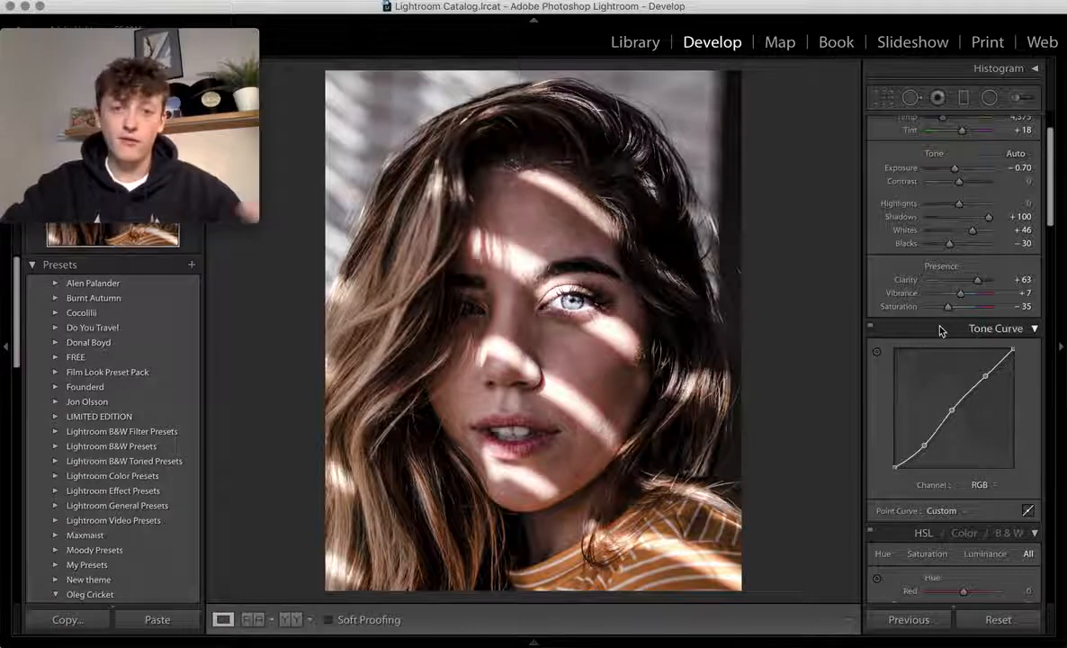
scroll(940, 331, "down", 3)
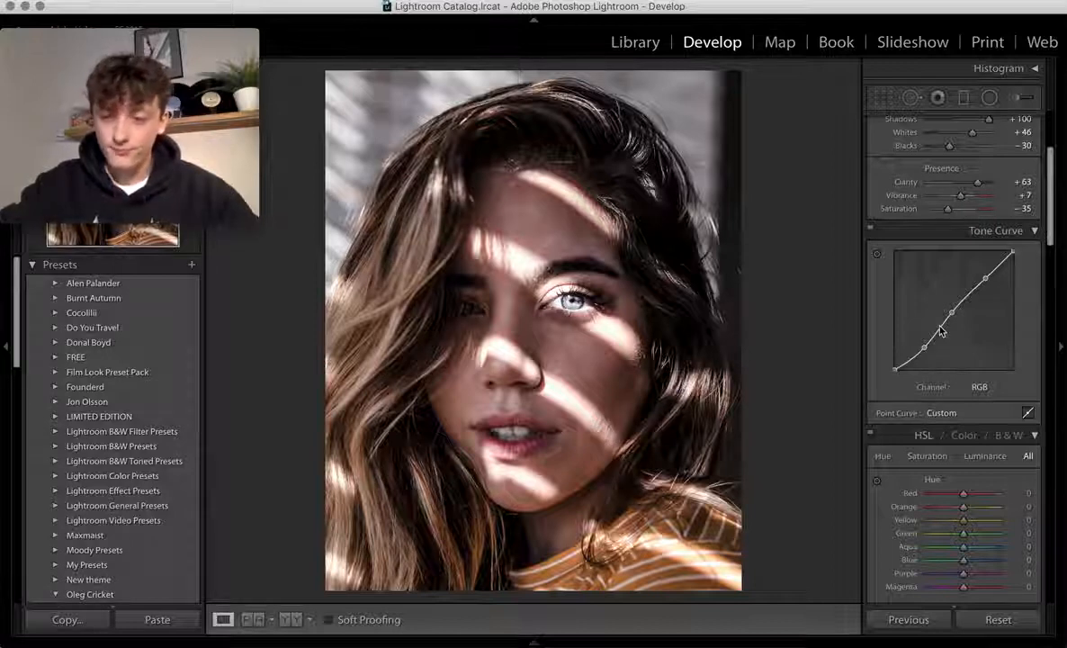
scroll(940, 331, "down", 4)
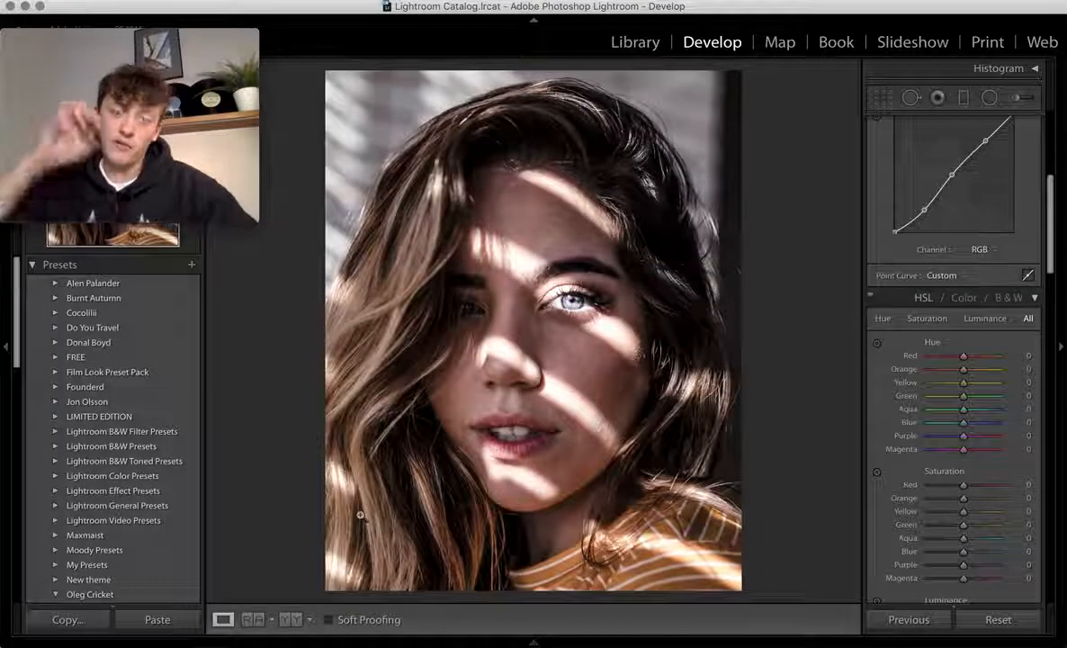
key("backslash")
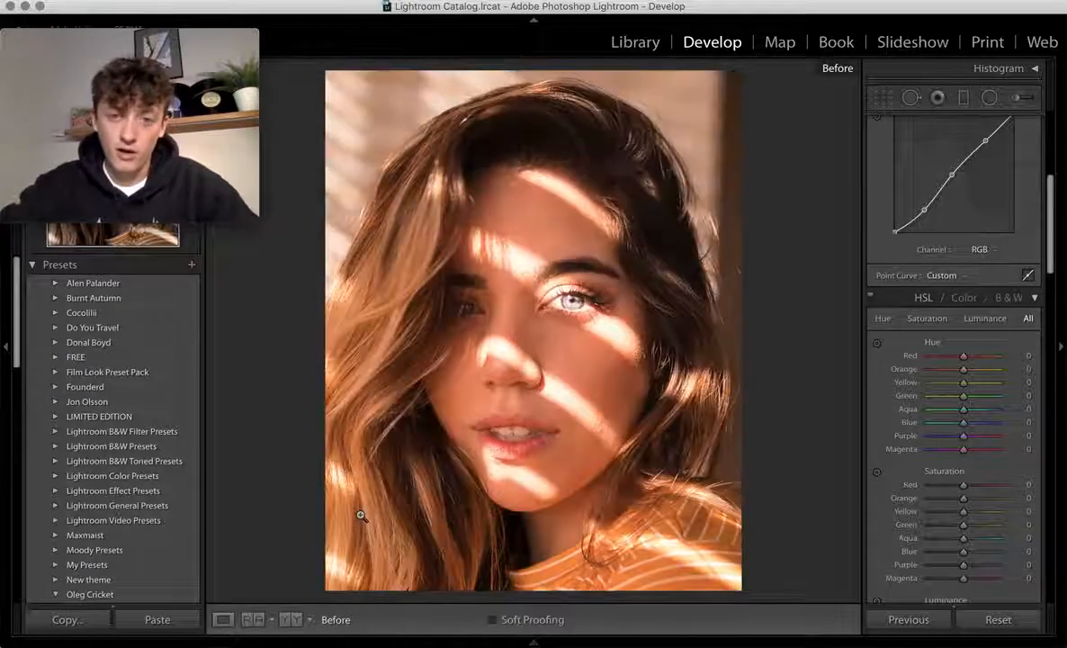
key("backslash")
key("backslash")
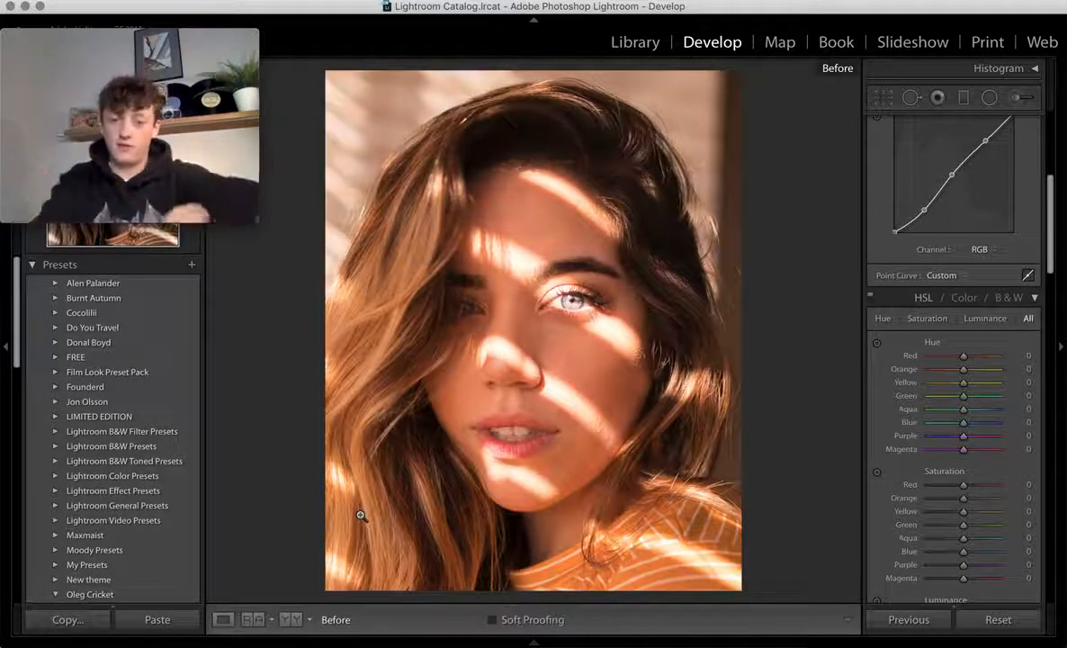
key("backslash")
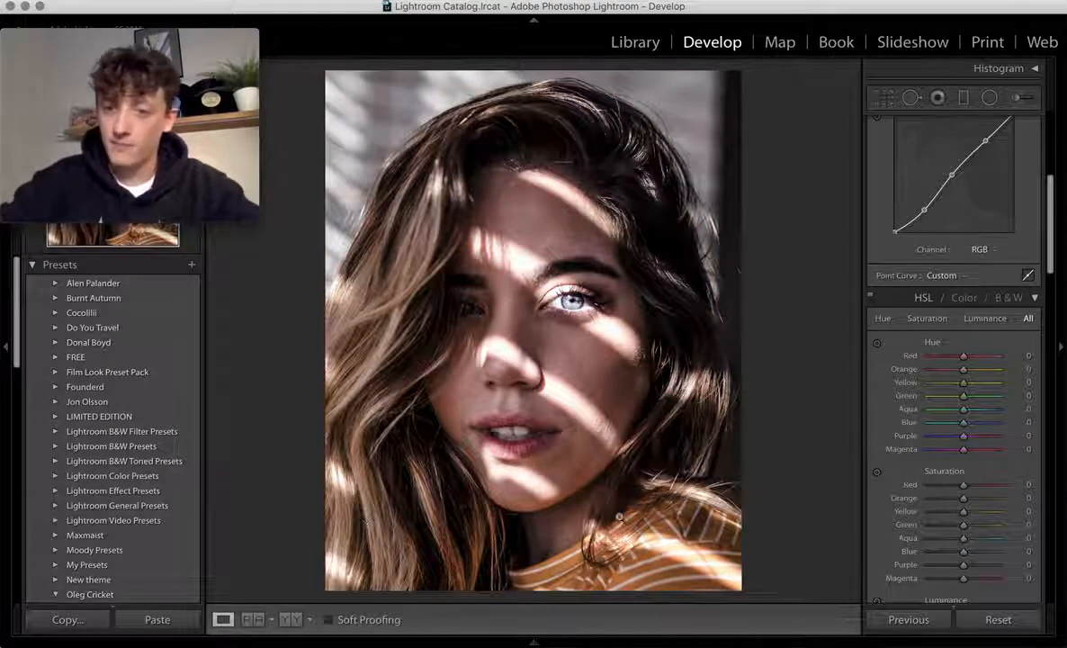
scroll(900, 414, "down", 3)
- Set HSL hue to Red +38, Orange −12 and Yellow −19
scroll(920, 425, "down", 2)
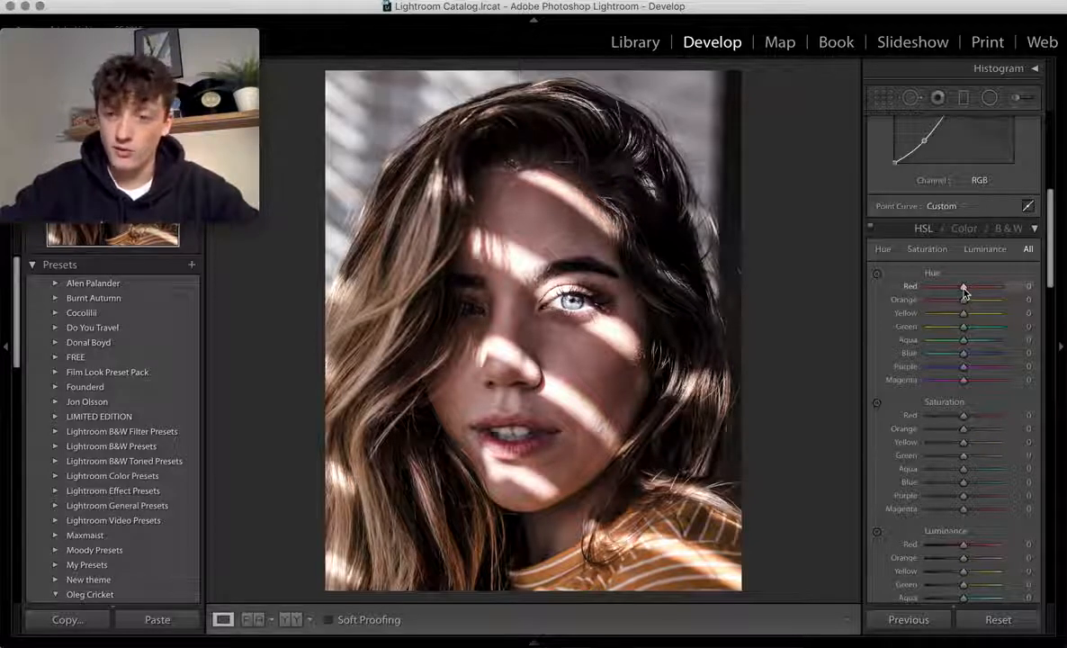
left_click_drag(964, 292, 1026, 295)
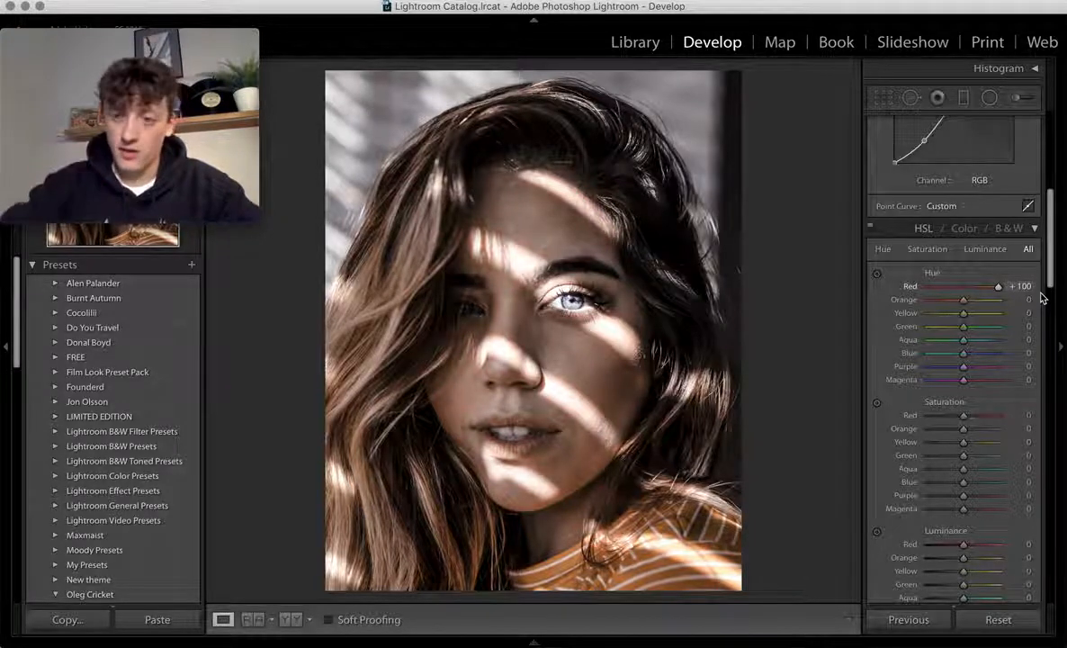
left_click_drag(998, 287, 979, 293)
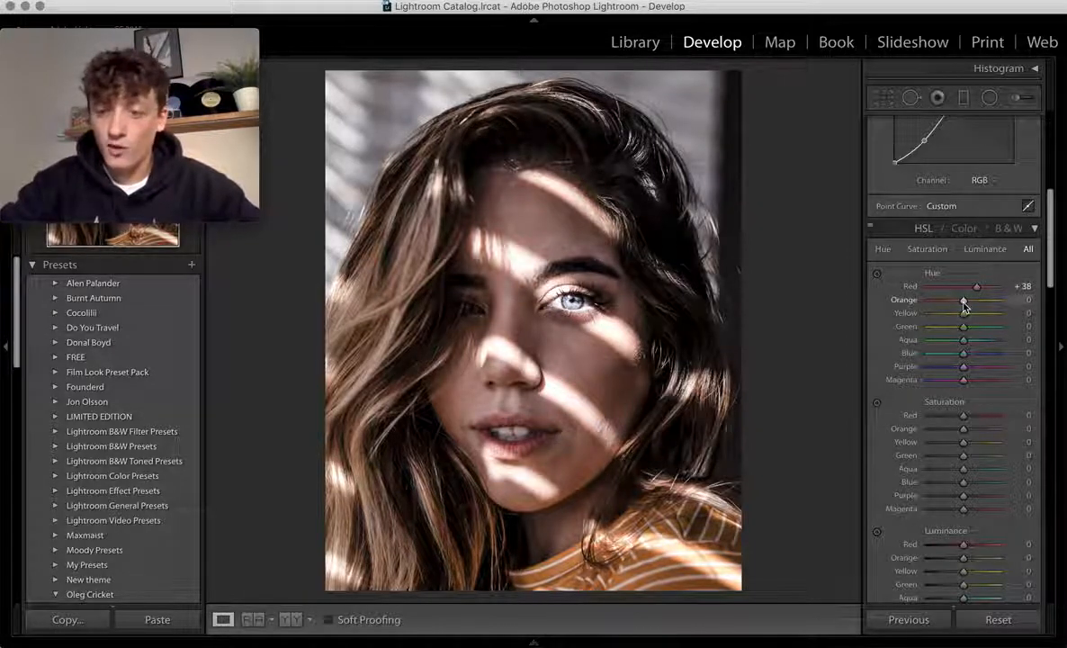
left_click_drag(963, 301, 961, 307)
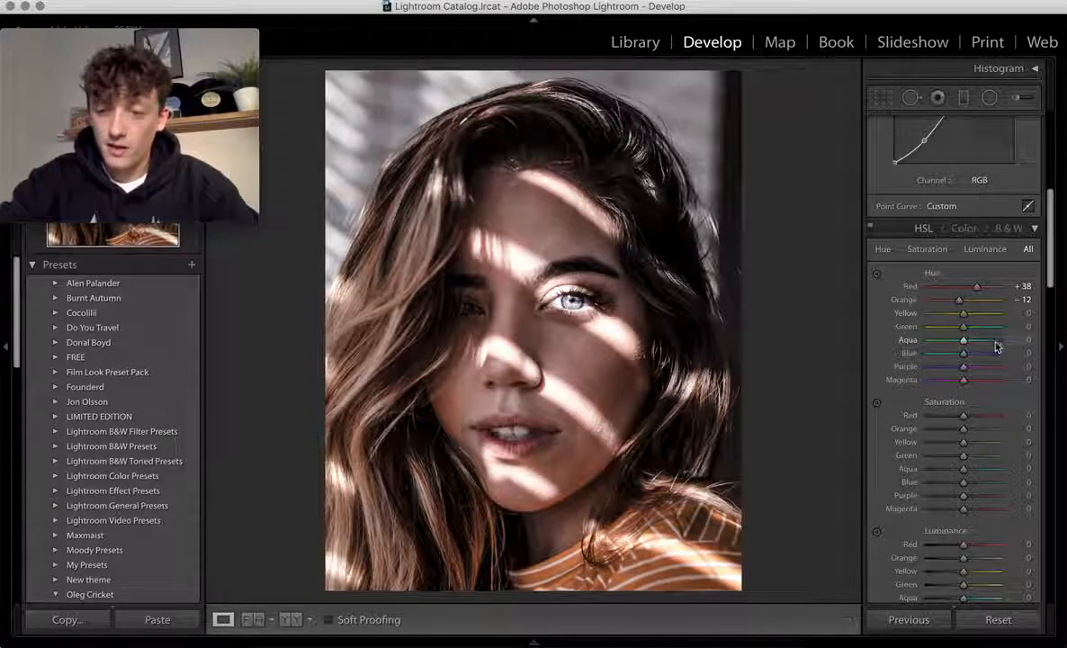
left_click_drag(940, 318, 957, 322)
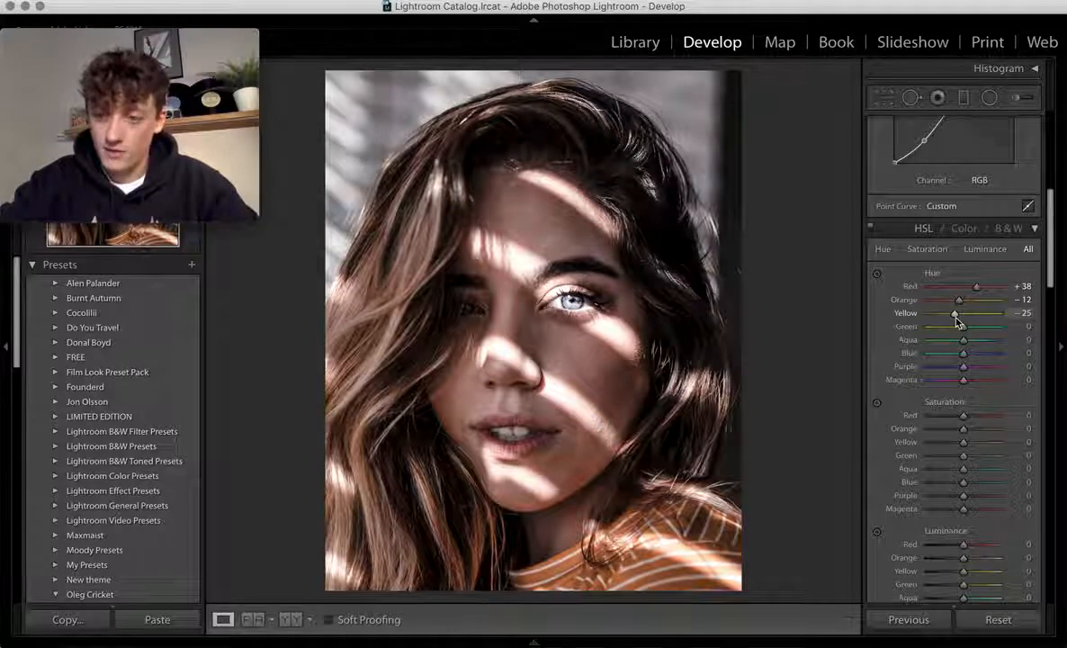
left_click_drag(958, 322, 960, 322)
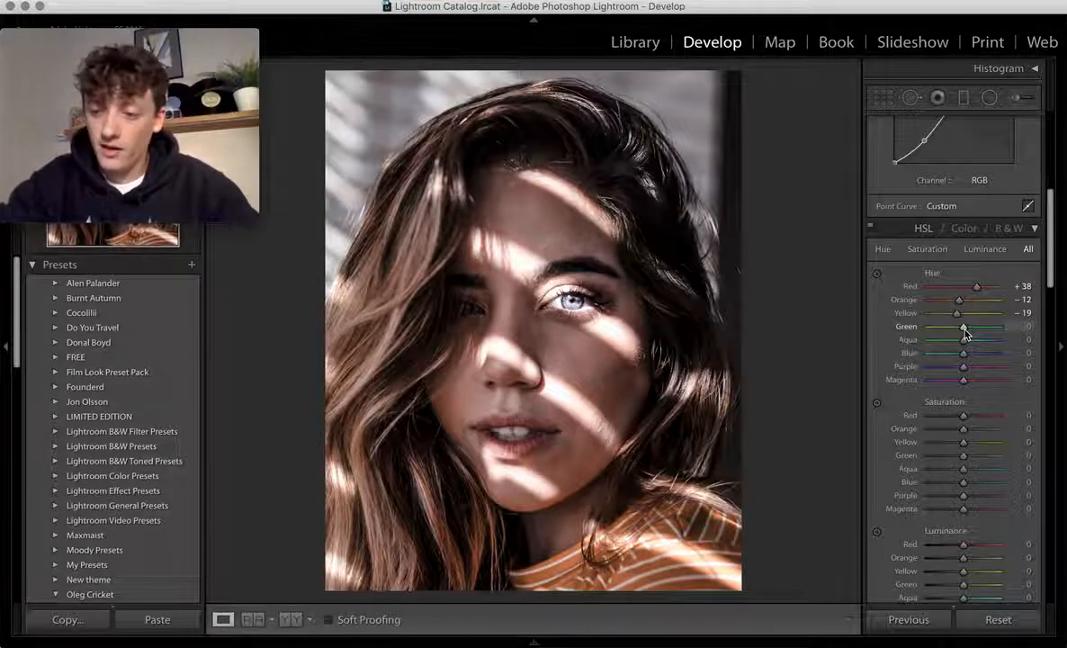
- Reset Green and Aqua hue to 0 and shift Blue hue to +83
mouse_move(965, 329)
left_mouse_down()
mouse_move(988, 331)
mouse_move(923, 334)
mouse_move(958, 332)
left_mouse_up()
double_click(906, 326)
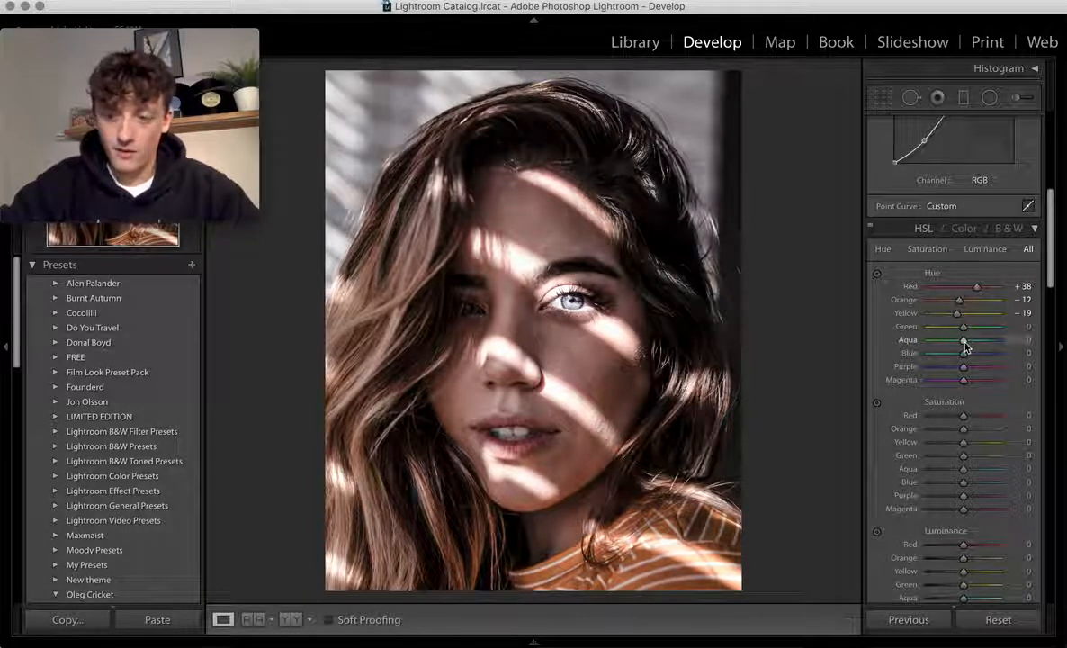
left_click_drag(965, 347, 934, 347)
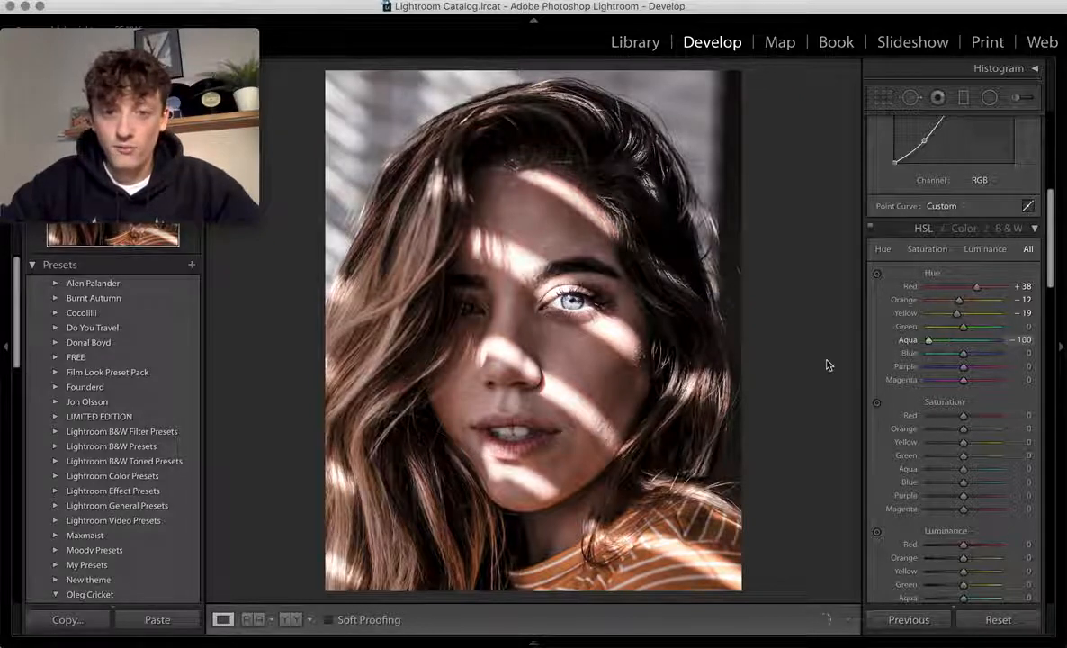
double_click(907, 342)
left_click_drag(964, 355, 991, 360)
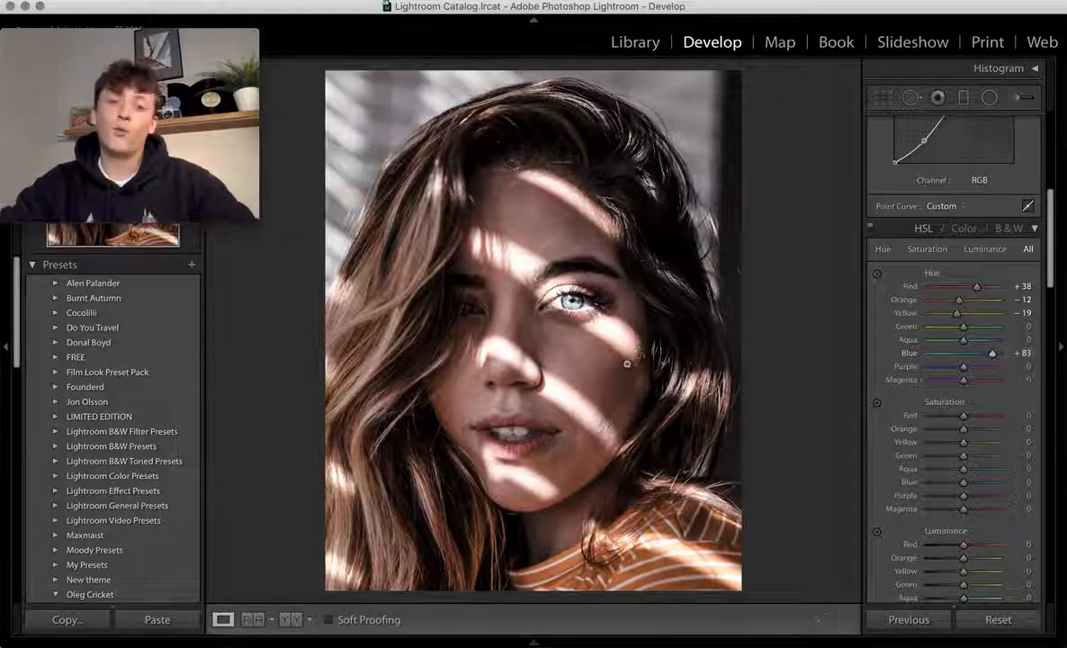
key("super+Tab")
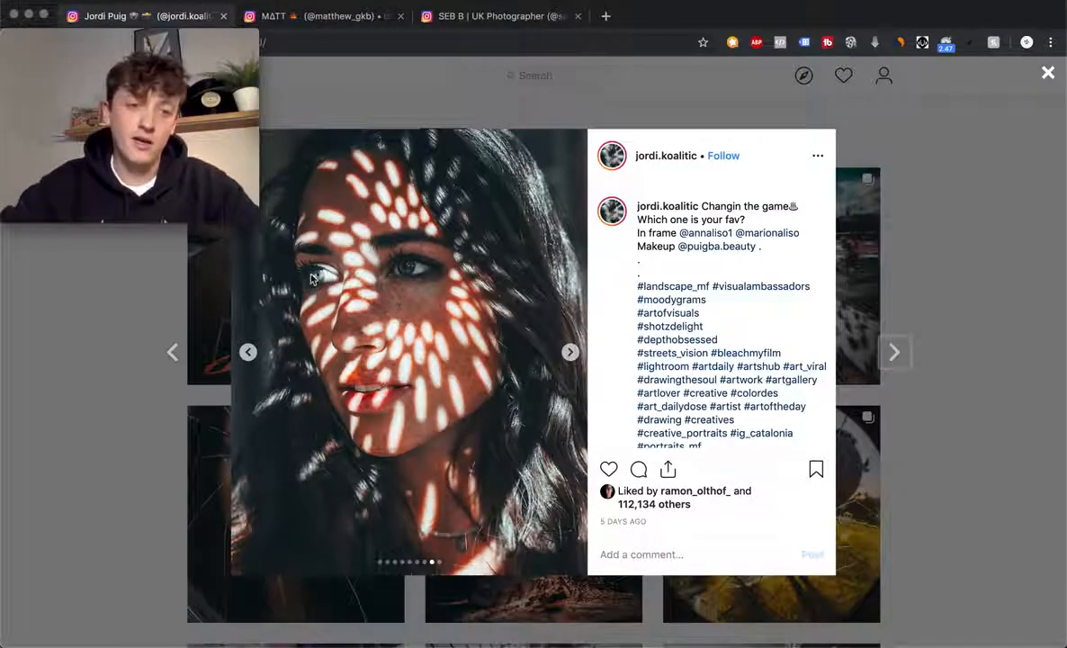
left_click(249, 354)
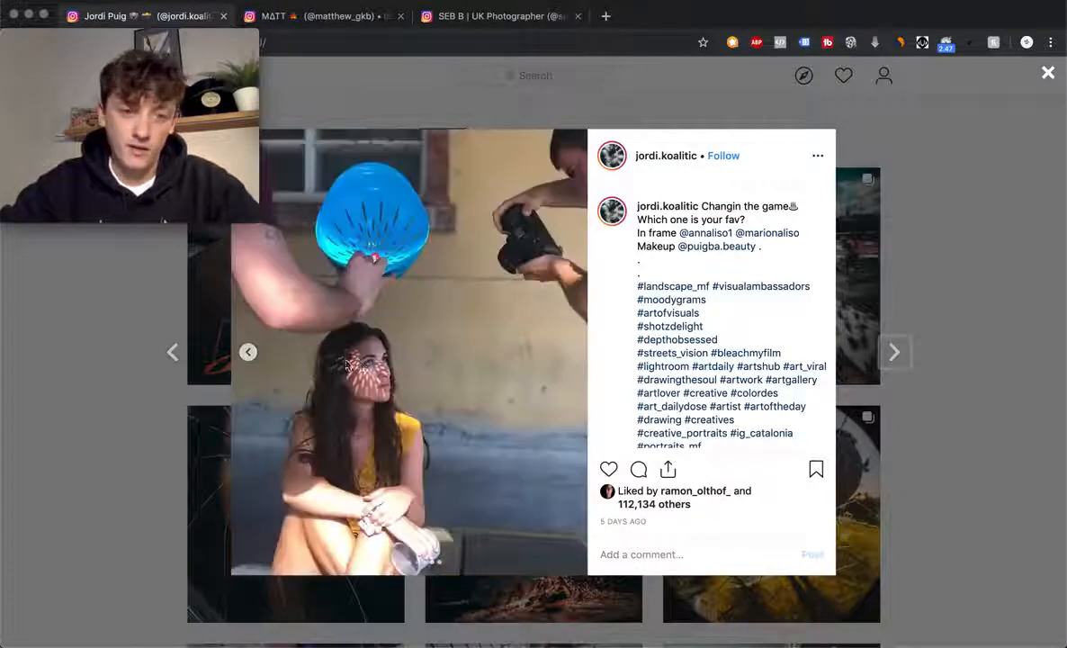
left_click(249, 353)
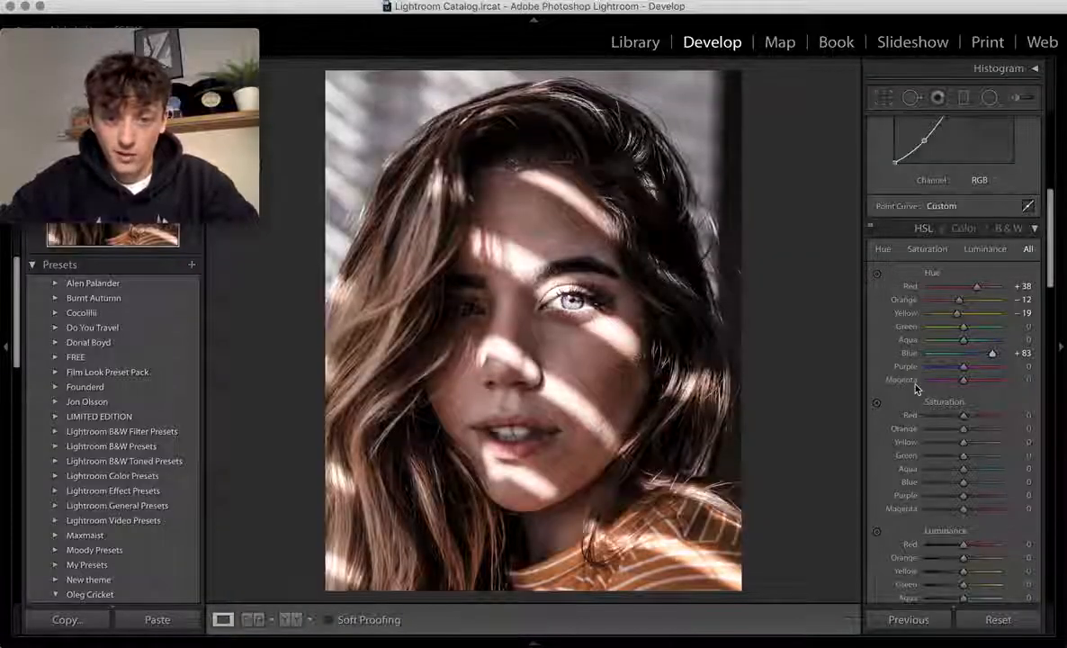
- Set HSL saturation Red +51, Orange +30, and Yellow, Green, Aqua, Blue to −100
scroll(983, 386, "down", 2)
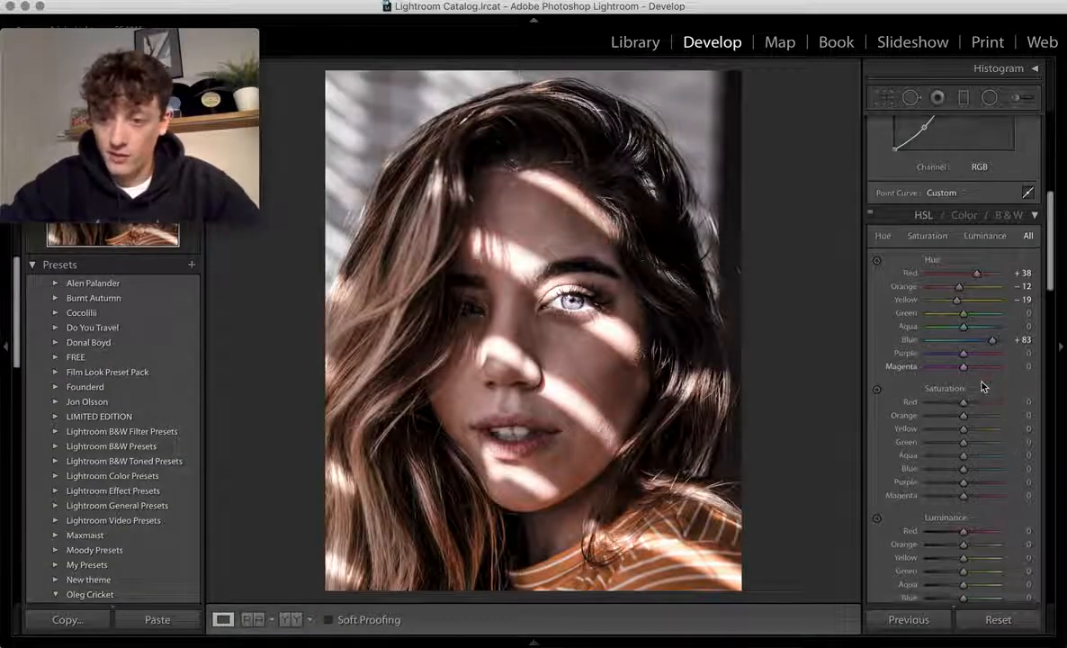
scroll(982, 386, "down", 4)
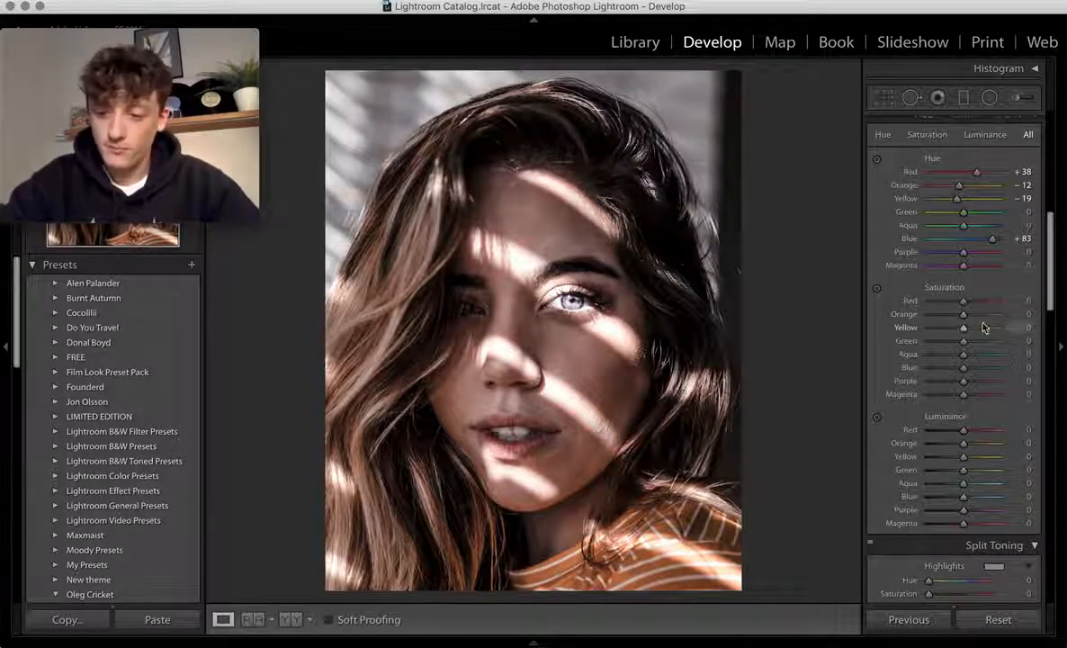
left_click_drag(1001, 309, 871, 342)
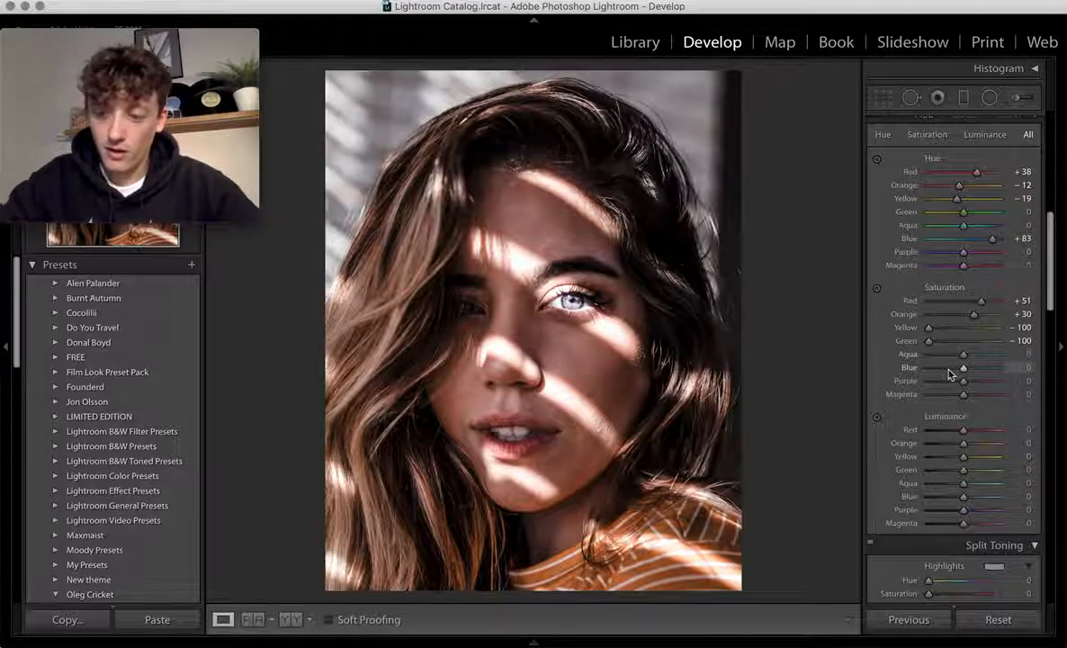
left_click_drag(961, 359, 862, 340)
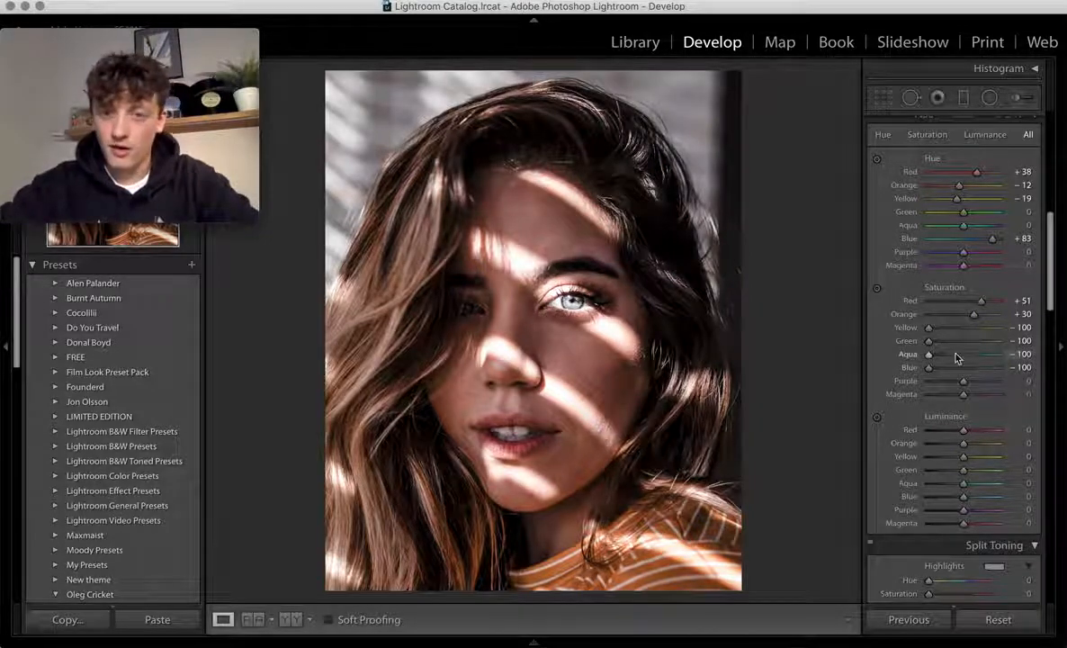
scroll(954, 423, "down", 3)
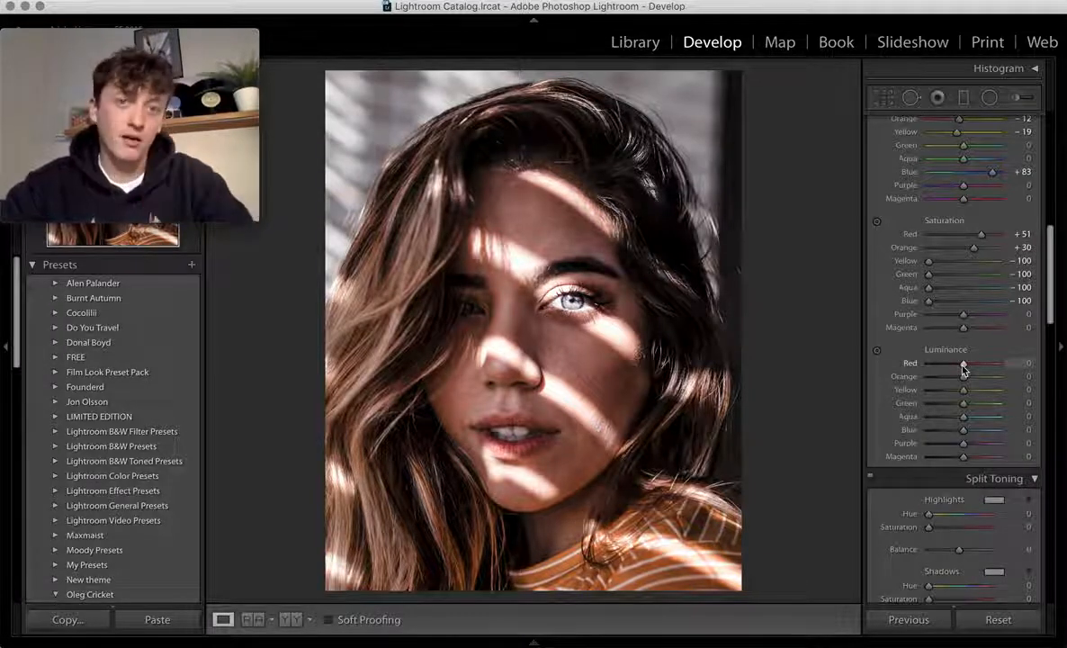
- Raise HSL luminance for Red to +37 and Orange to +33
left_click_drag(963, 363, 977, 369)
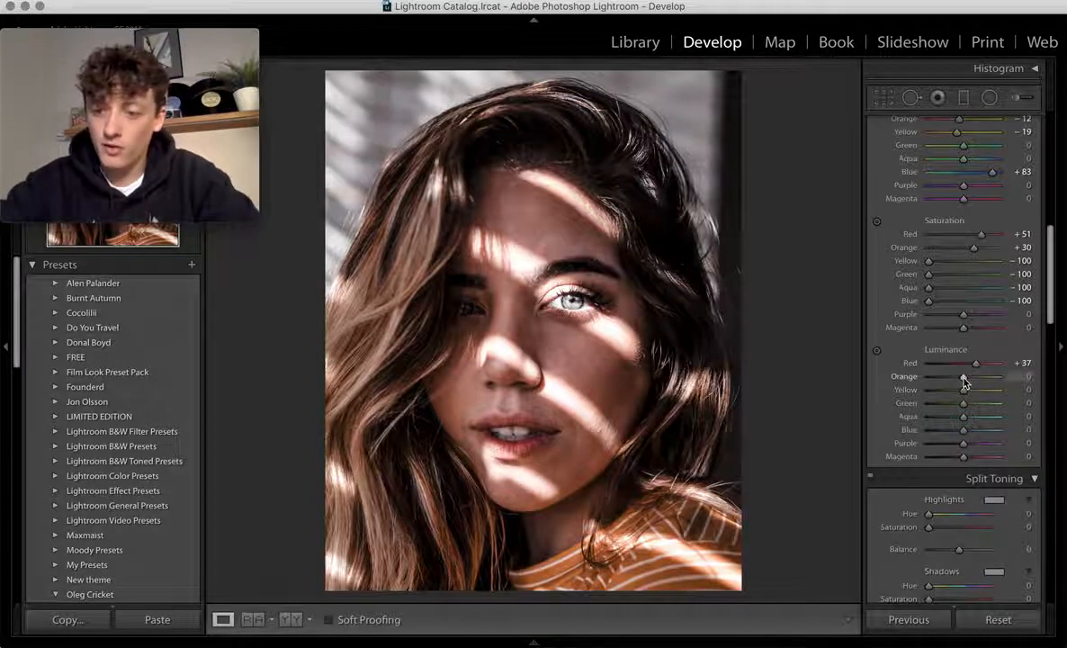
mouse_move(964, 383)
left_mouse_down()
mouse_move(949, 379)
mouse_move(977, 380)
left_mouse_up()
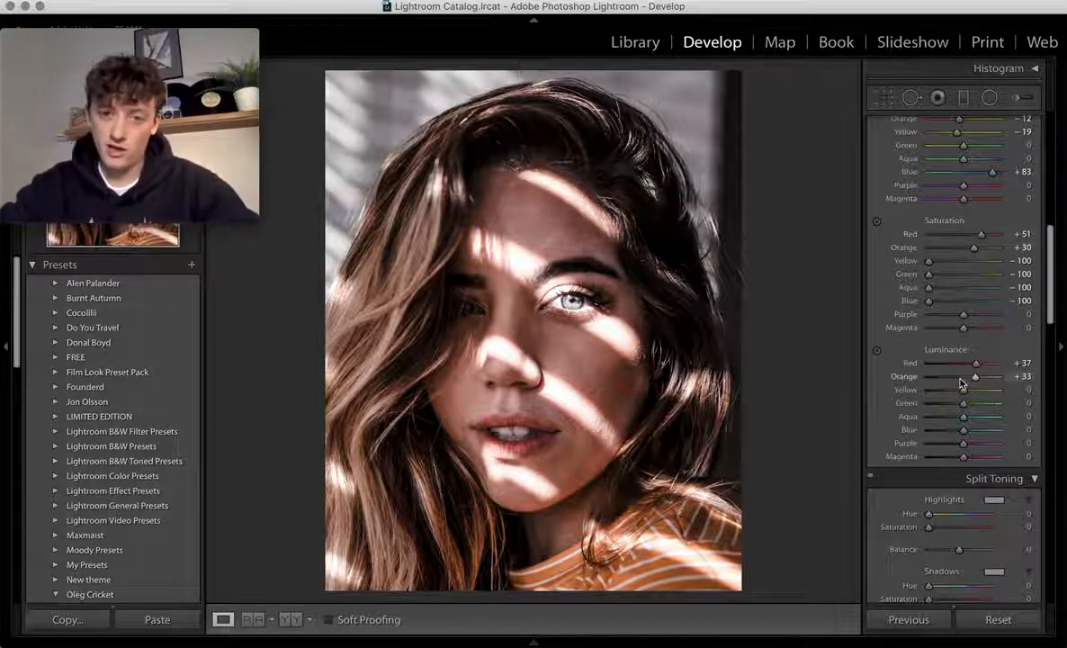
scroll(989, 416, "down", 3)
- Raise HSL Blue luminance to +31
scroll(989, 416, "down", 1)
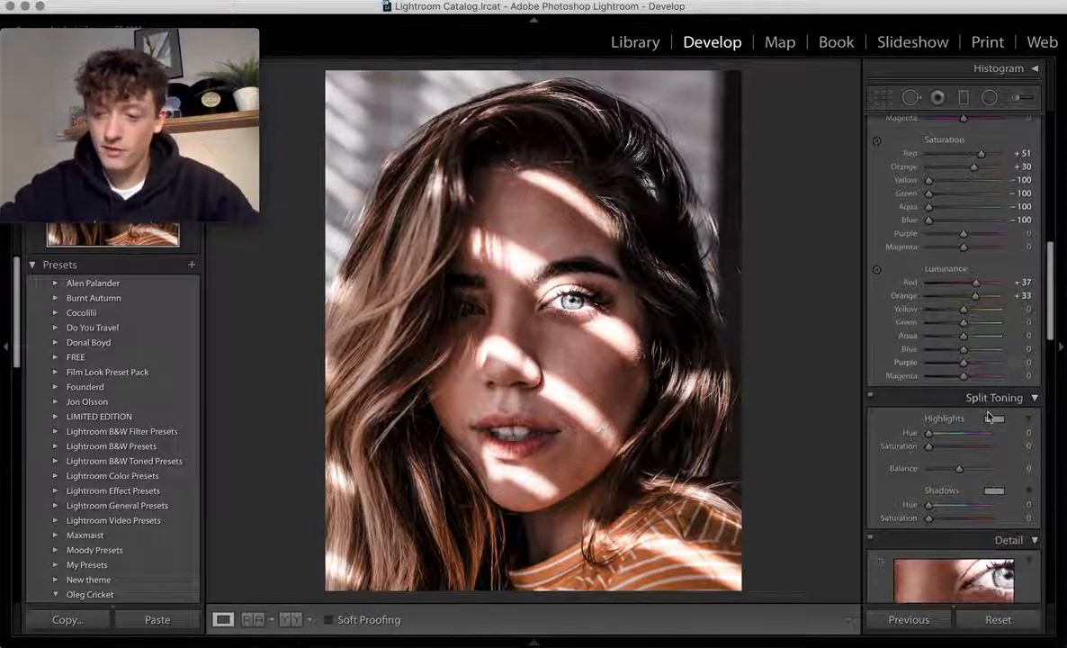
mouse_move(964, 358)
left_mouse_down()
mouse_move(955, 353)
mouse_move(977, 340)
mouse_move(950, 340)
mouse_move(970, 343)
left_mouse_up()
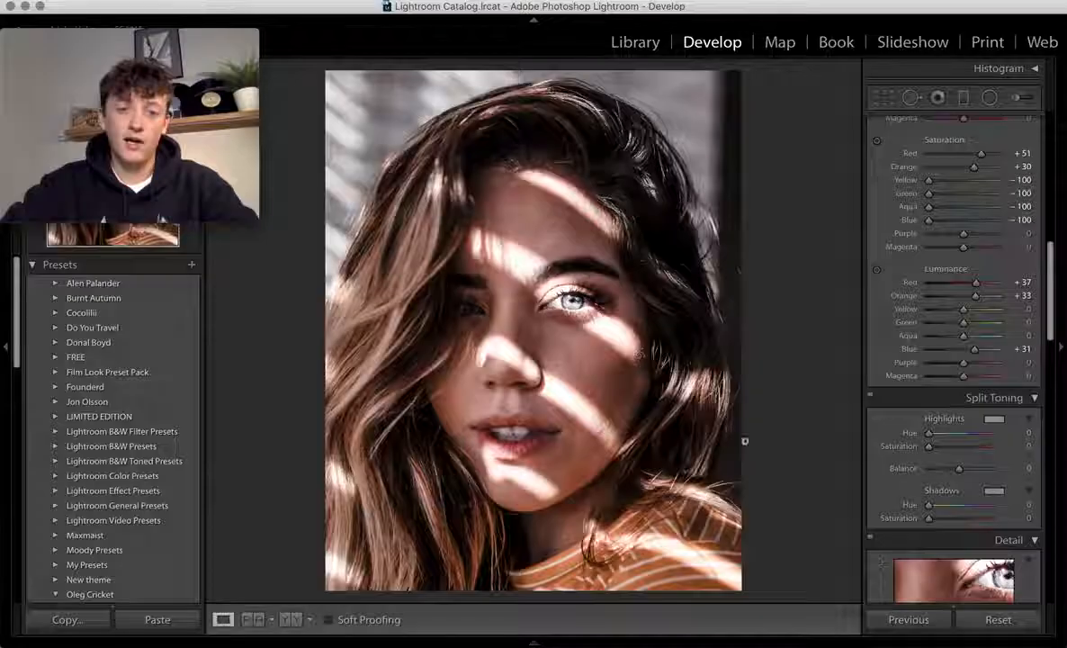
scroll(922, 444, "down", 3)
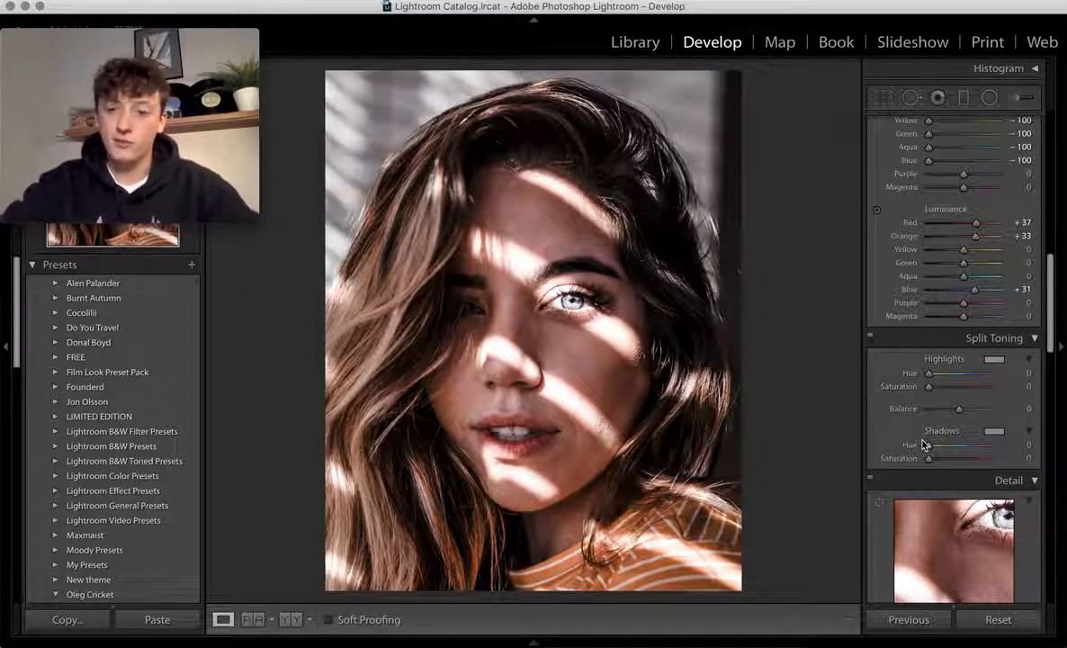
scroll(922, 445, "down", 1)
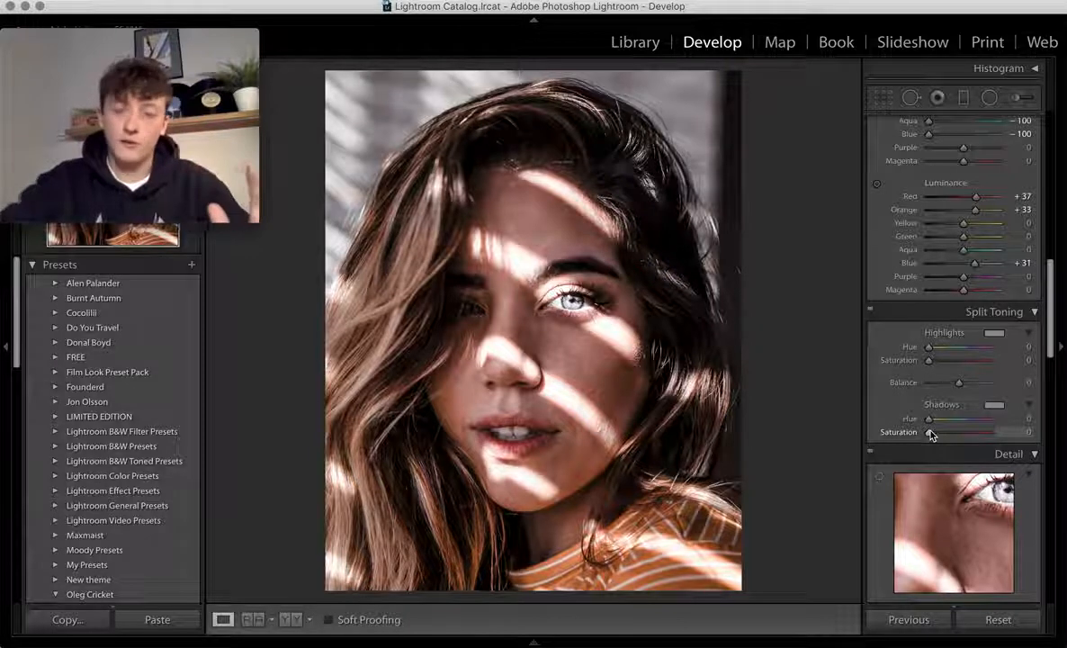
- Split tone highlights to hue 43, saturation 7 and shadows to hue 217, saturation 15
left_click_drag(931, 437, 966, 423)
key("alt")
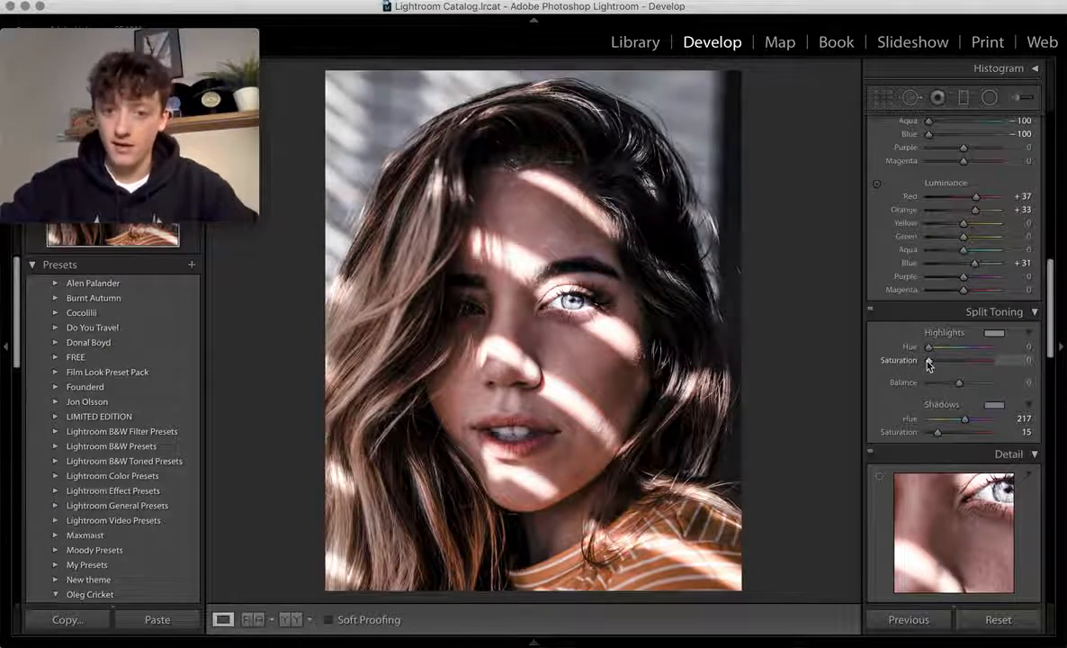
left_click_drag(929, 363, 934, 363)
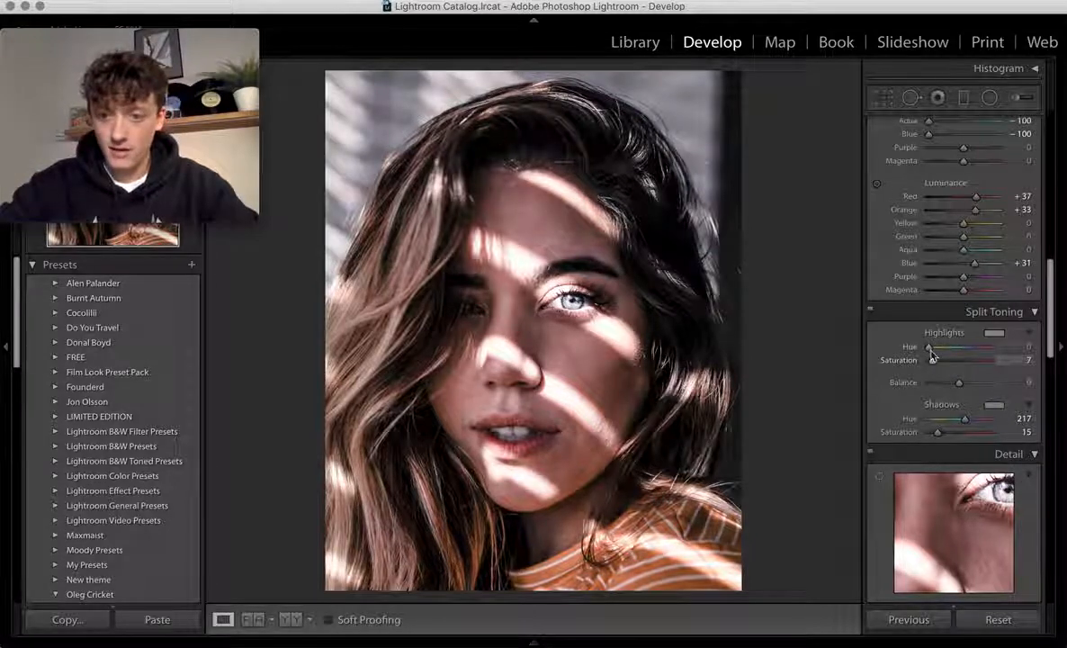
key("alt")
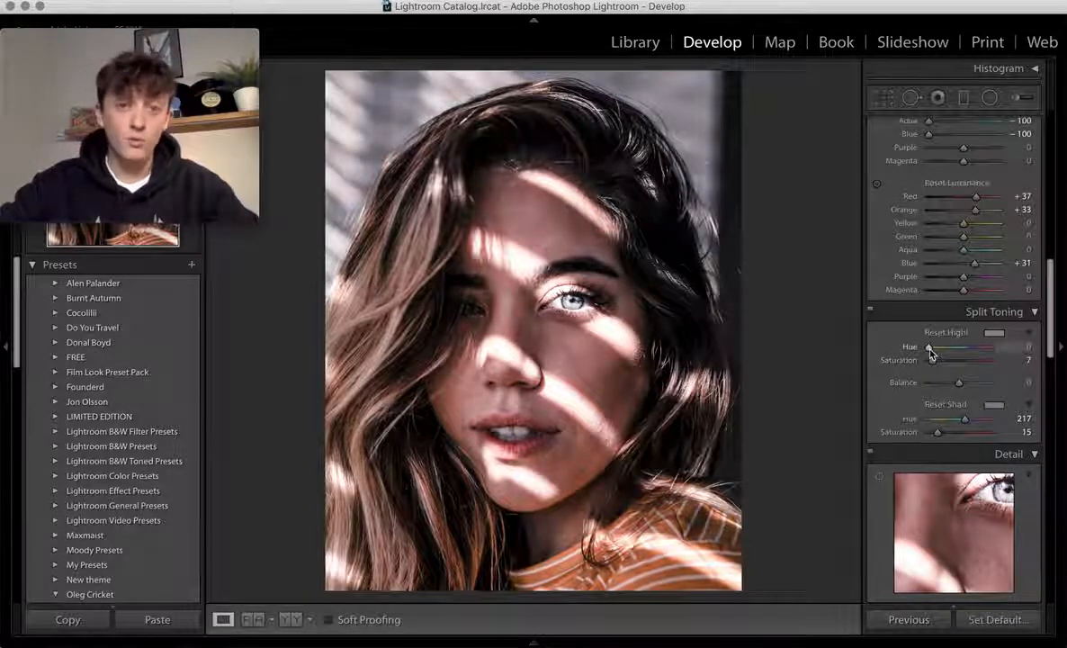
mouse_move(930, 348)
left_mouse_down()
mouse_move(987, 349)
mouse_move(936, 350)
left_mouse_up()
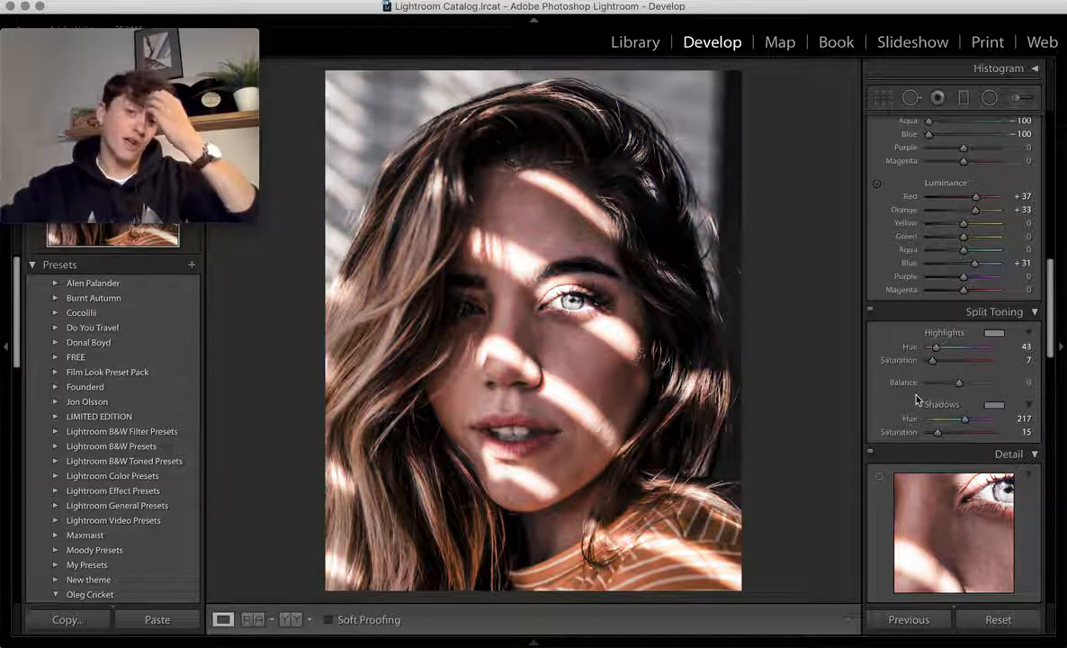
key("super+Tab")
key("super+Tab")
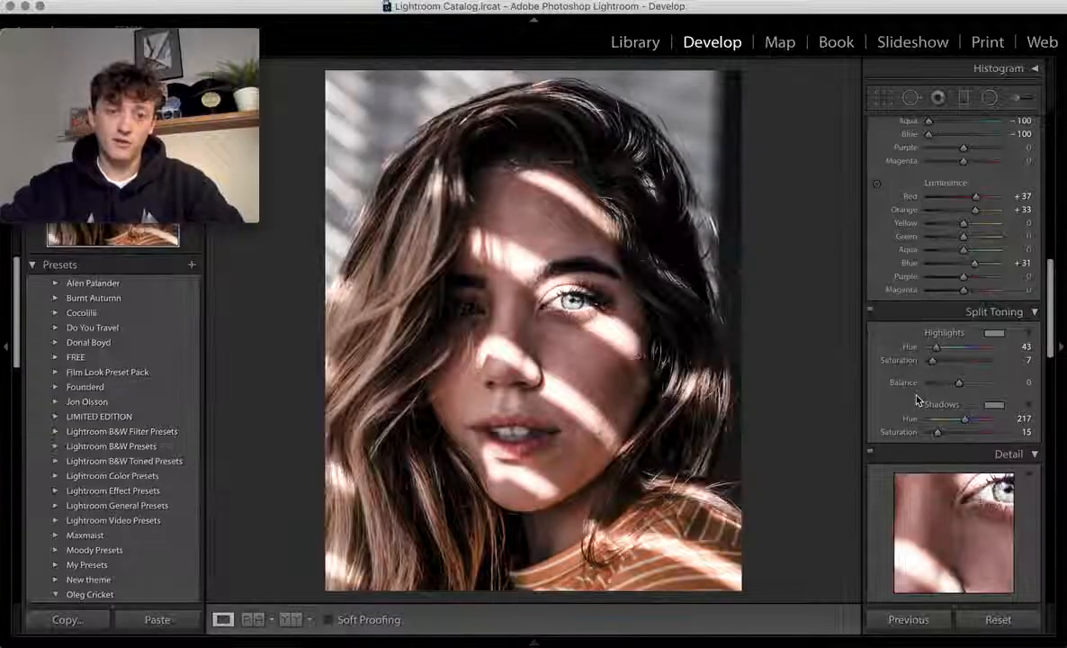
key("super+Tab")
left_click(569, 353)
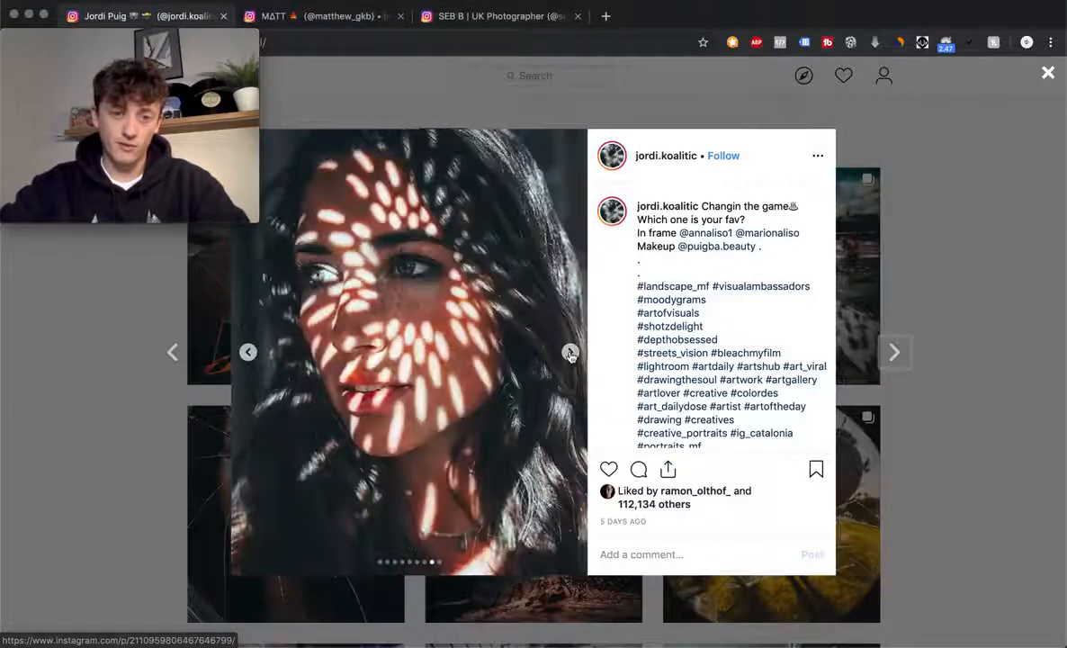
key("super+Tab")
key("super+Tab")
key("super+Tab")
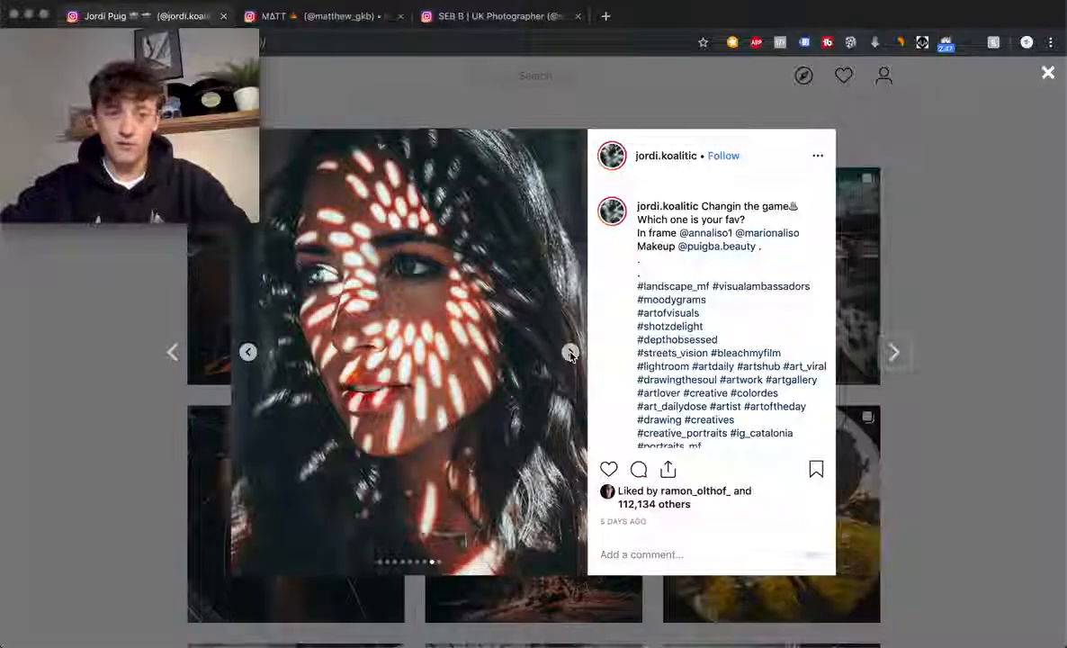
key("super+Tab")
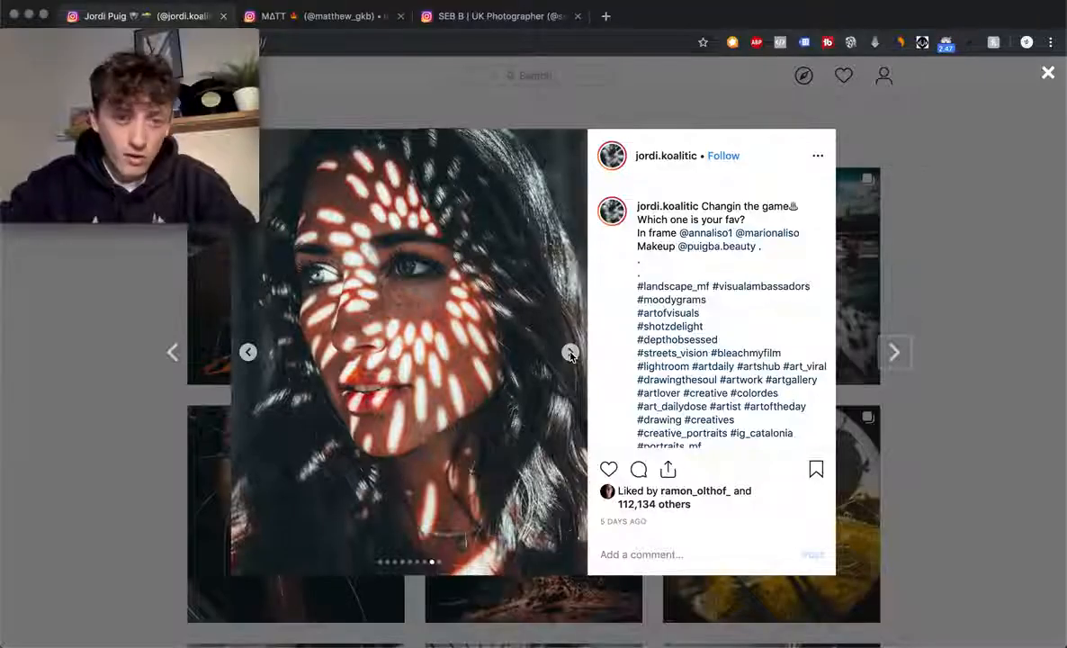
key("super+Tab")
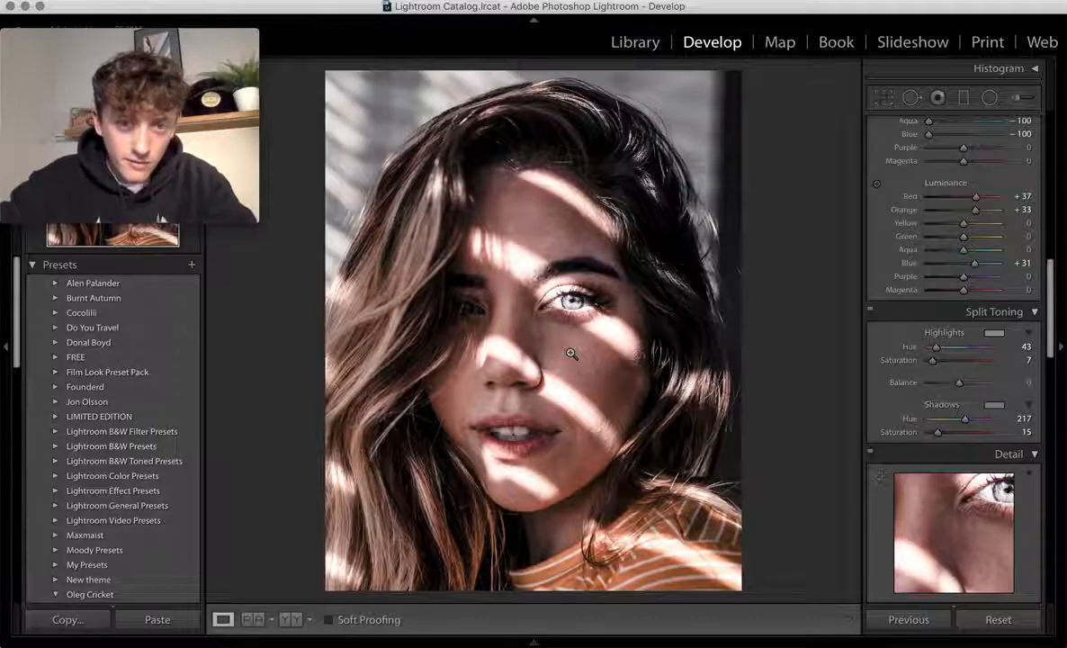
scroll(919, 334, "up", 10)
scroll(919, 335, "up", 1)
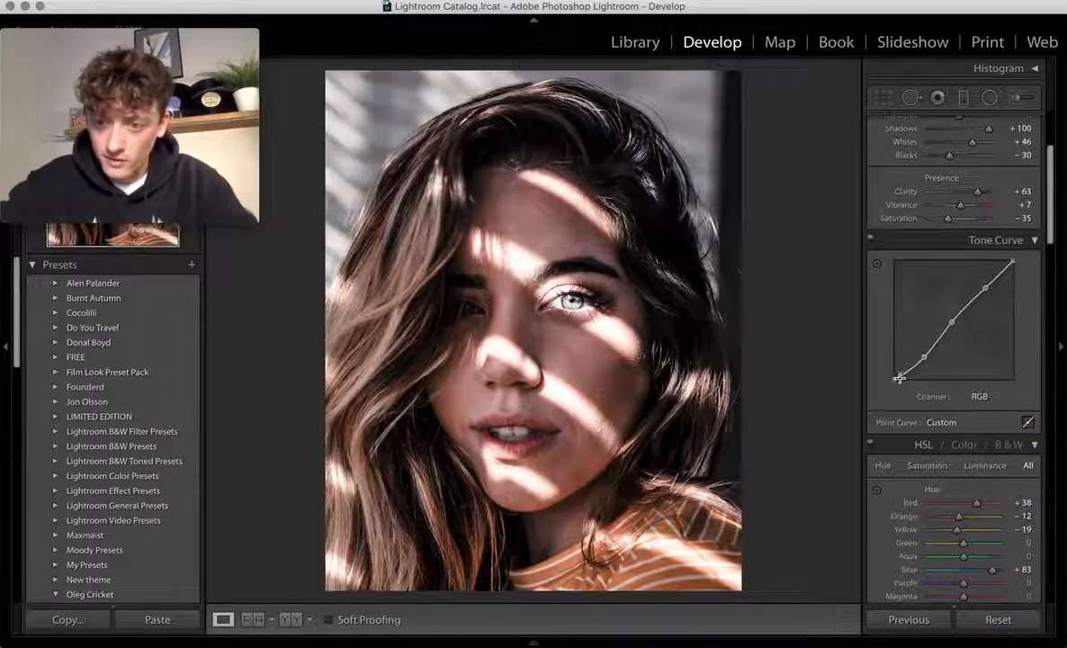
left_click_drag(895, 379, 888, 372)
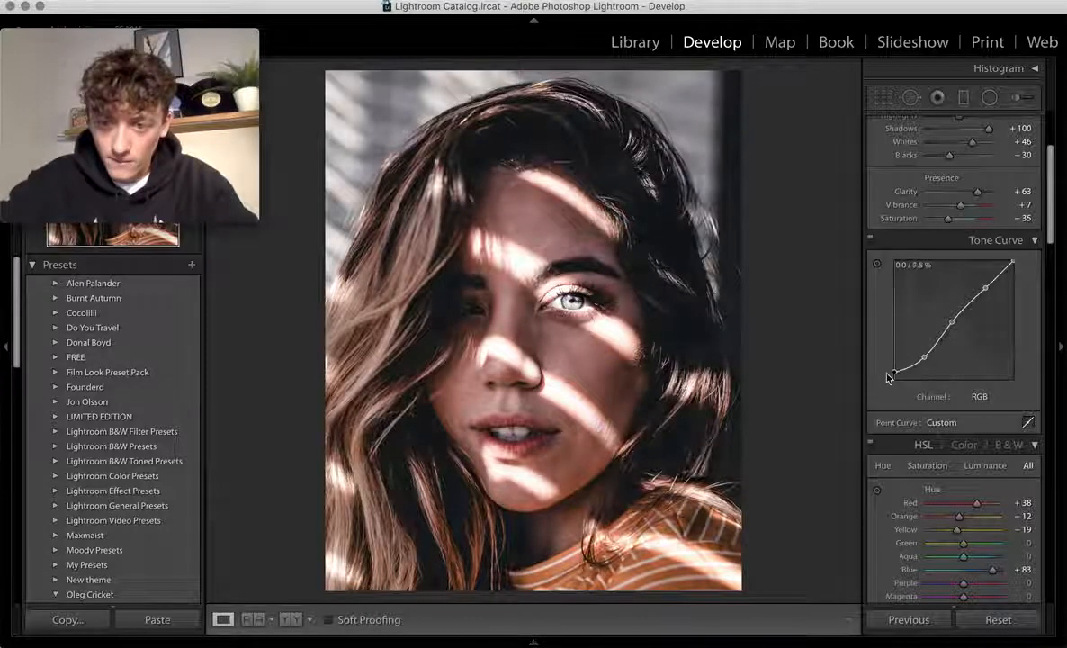
key("super+Tab")
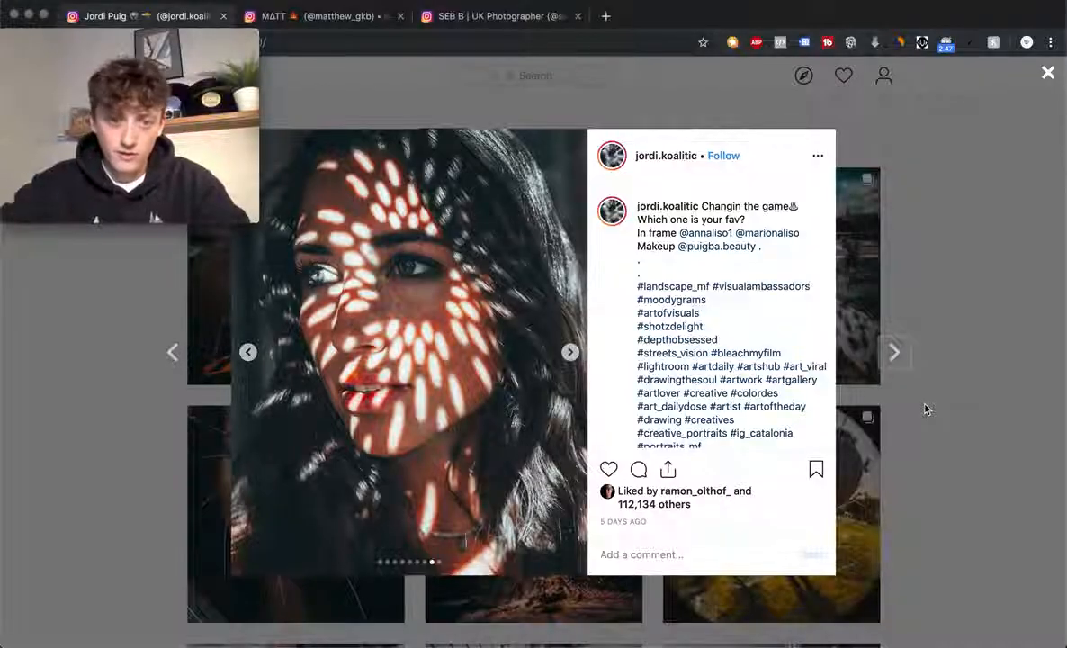
key("super+Tab")
scroll(961, 494, "down", 2)
scroll(962, 493, "down", 10)
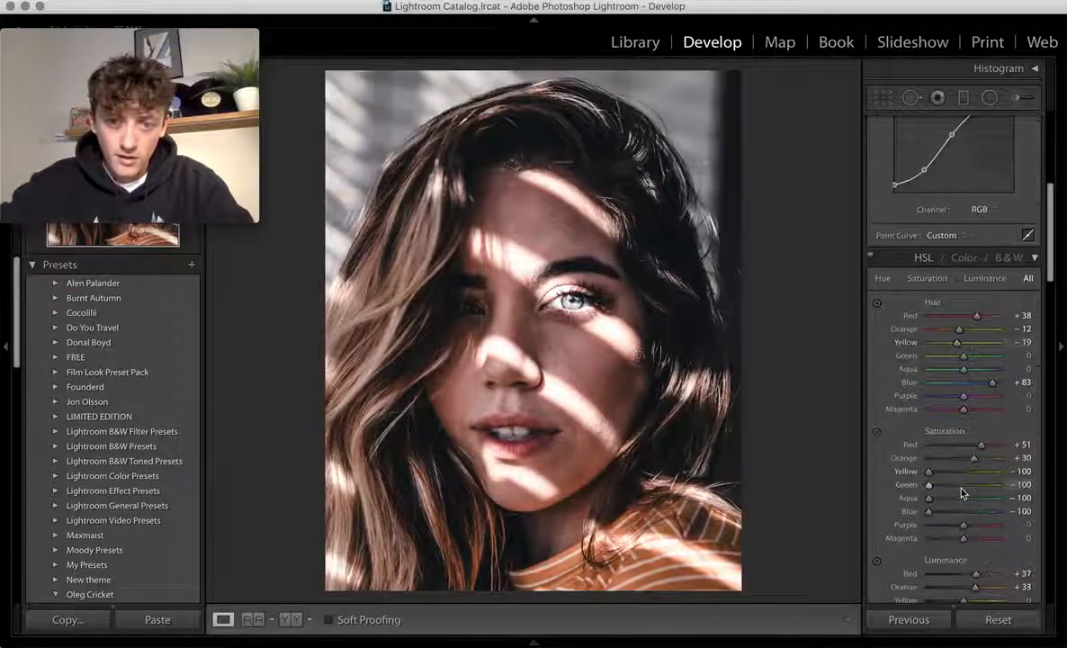
- Raise the Detail panel's Sharpening Amount from 25 to 56
scroll(961, 493, "down", 1)
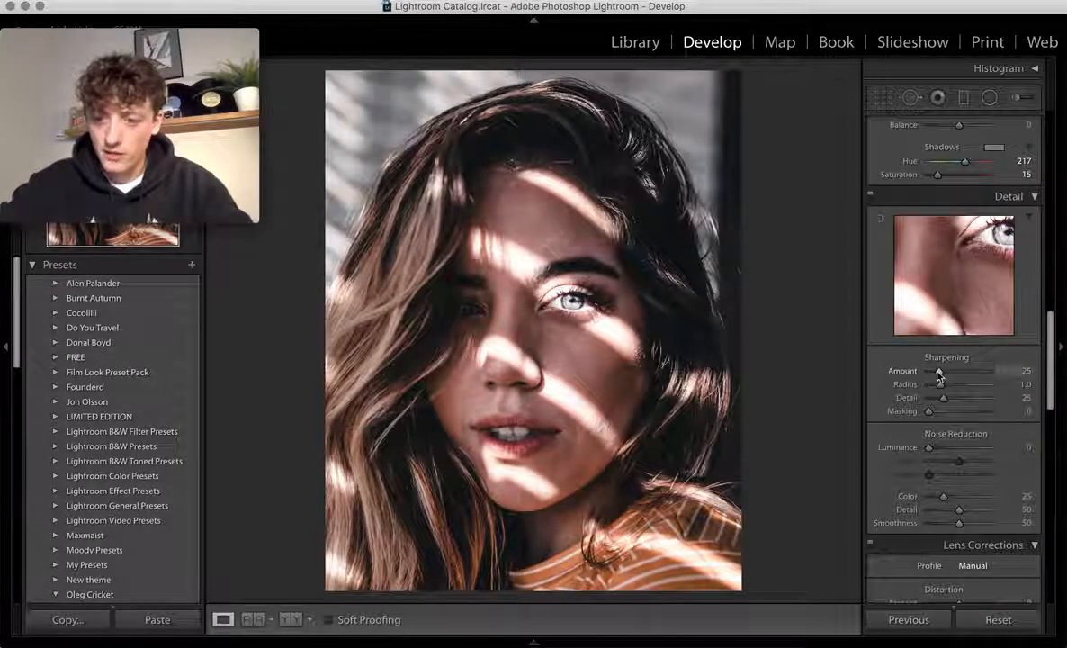
left_click_drag(939, 378, 948, 375)
scroll(940, 451, "down", 2)
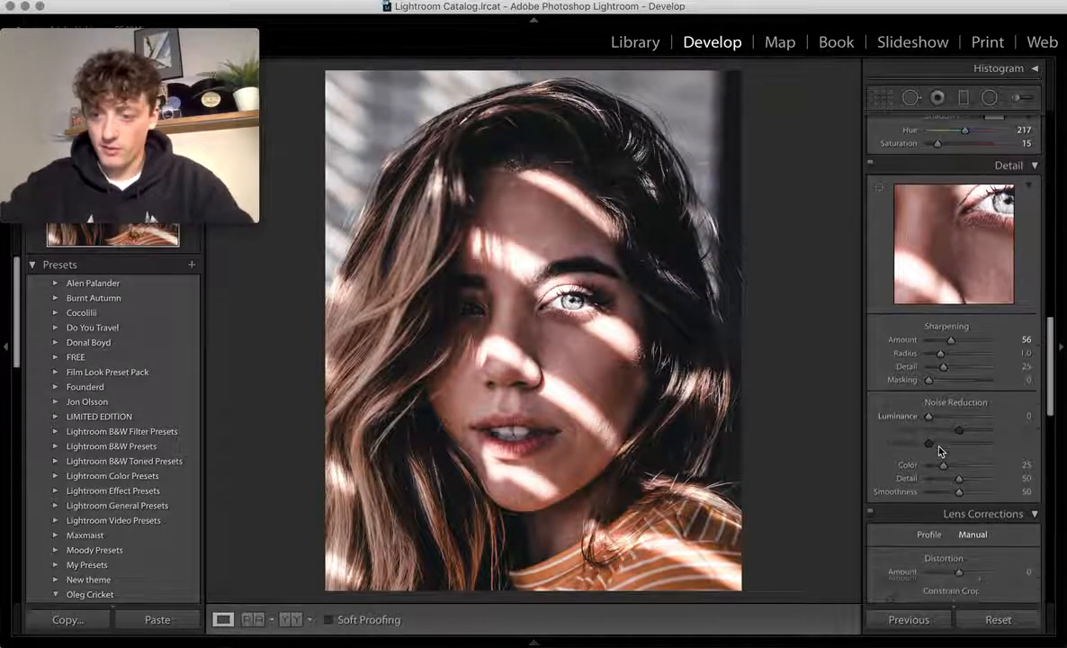
scroll(940, 450, "down", 10)
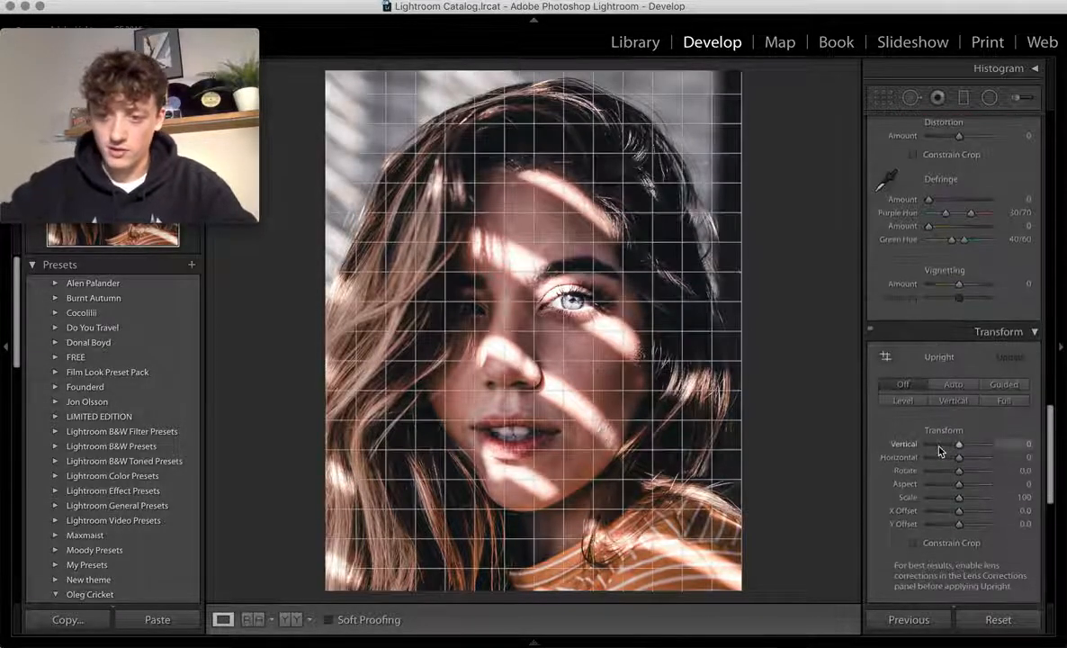
scroll(939, 451, "down", 10)
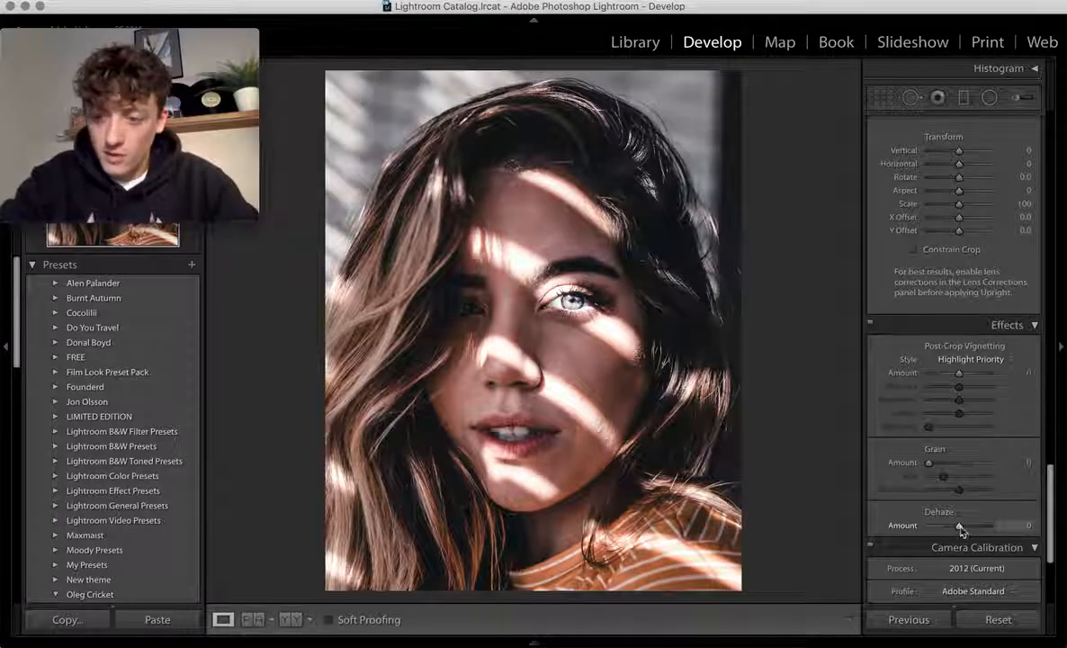
- Apply Dehaze +7, Grain Amount 14 and a −15 post-crop vignette
mouse_move(960, 530)
left_mouse_down()
mouse_move(993, 530)
mouse_move(962, 531)
left_mouse_up()
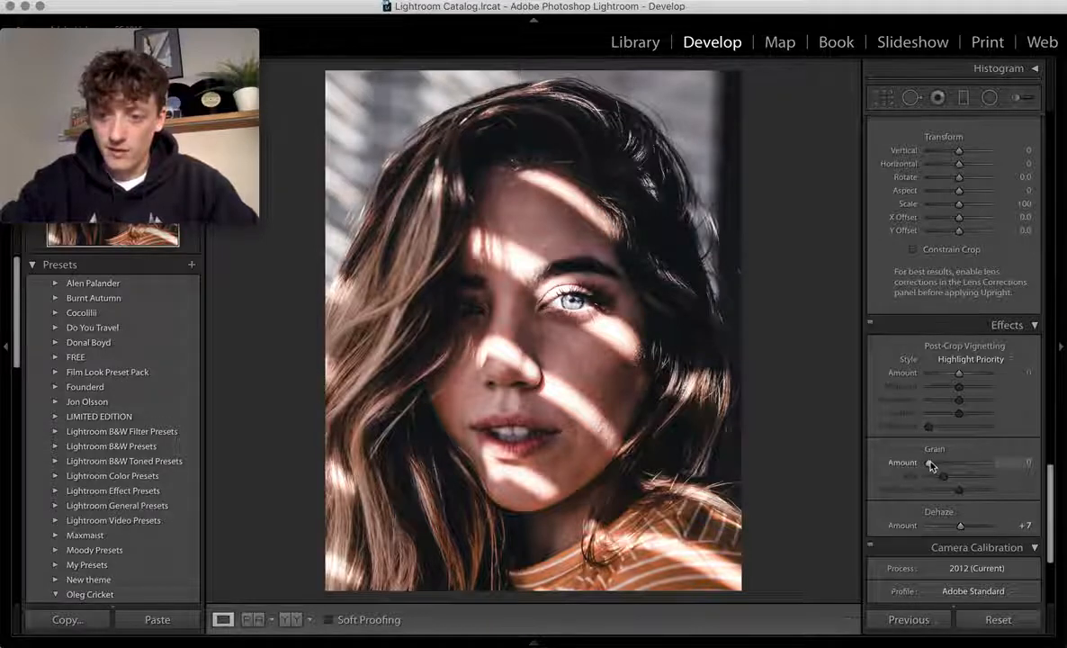
left_click_drag(932, 463, 937, 462)
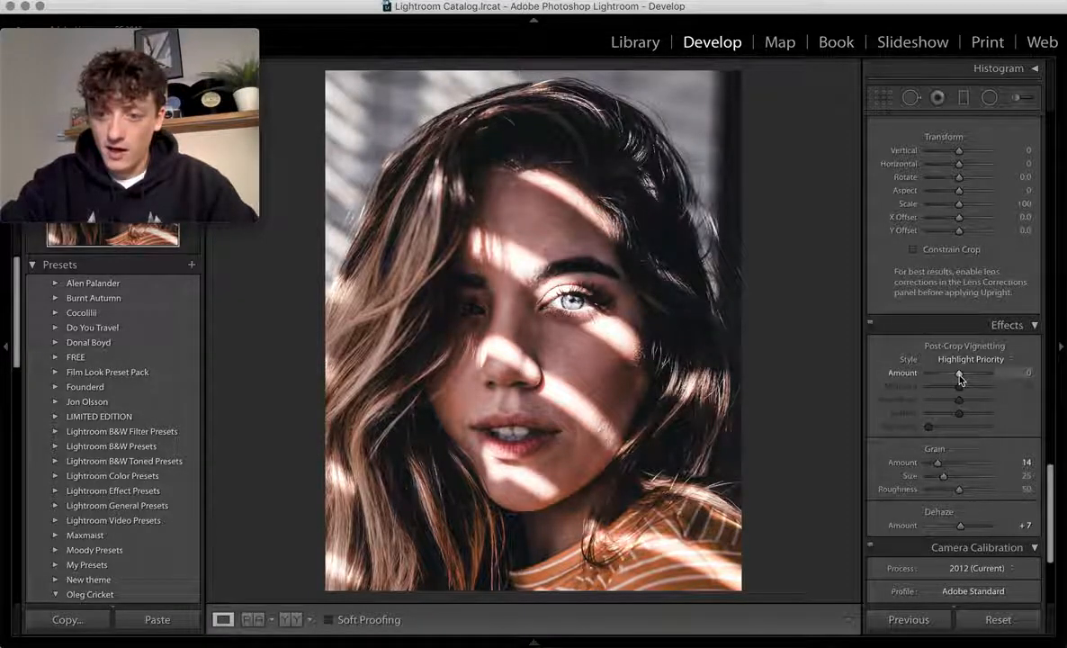
mouse_move(960, 377)
left_mouse_down()
mouse_move(936, 376)
mouse_move(957, 377)
left_mouse_up()
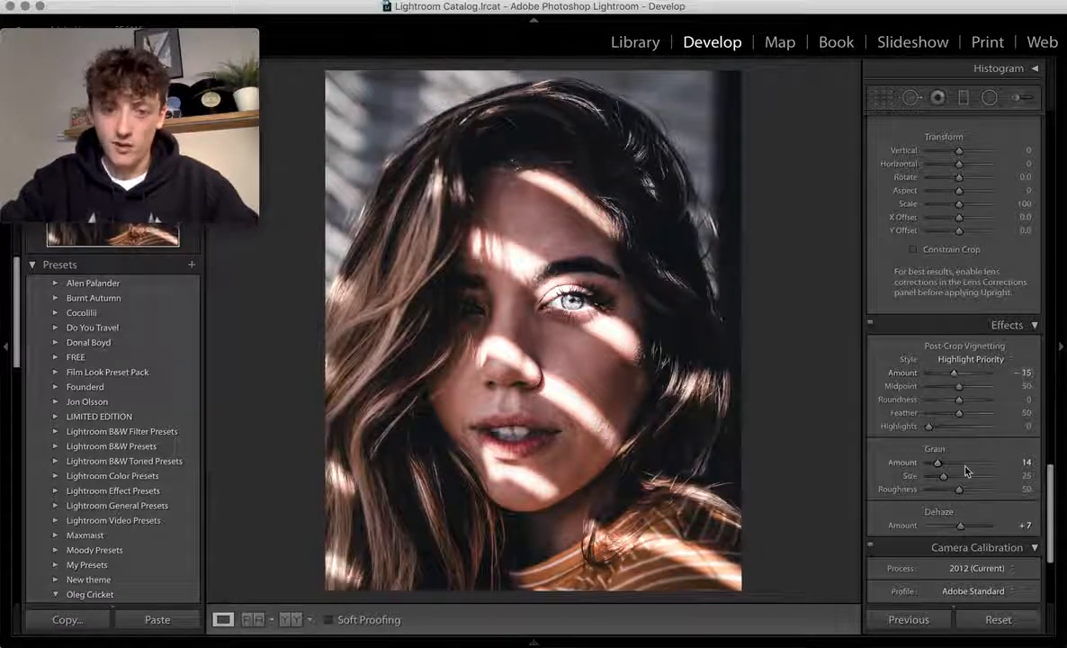
scroll(966, 471, "down", 1)
scroll(966, 471, "down", 5)
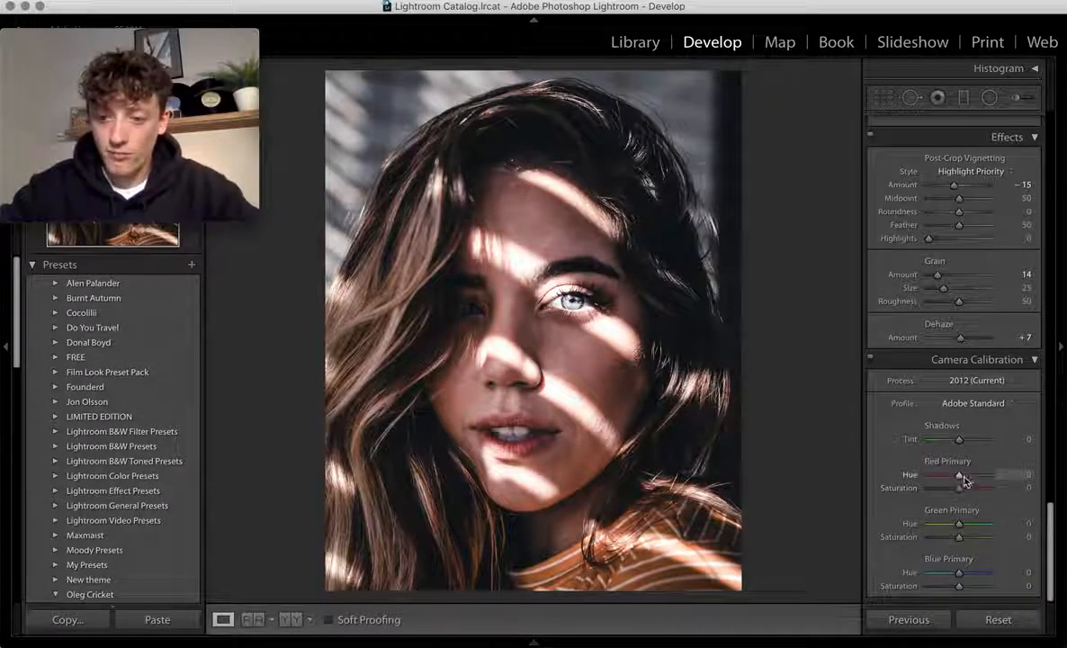
- Set calibration hues: Red Primary +36, Green Primary +19, Blue Primary −3
left_click_drag(960, 481, 969, 480)
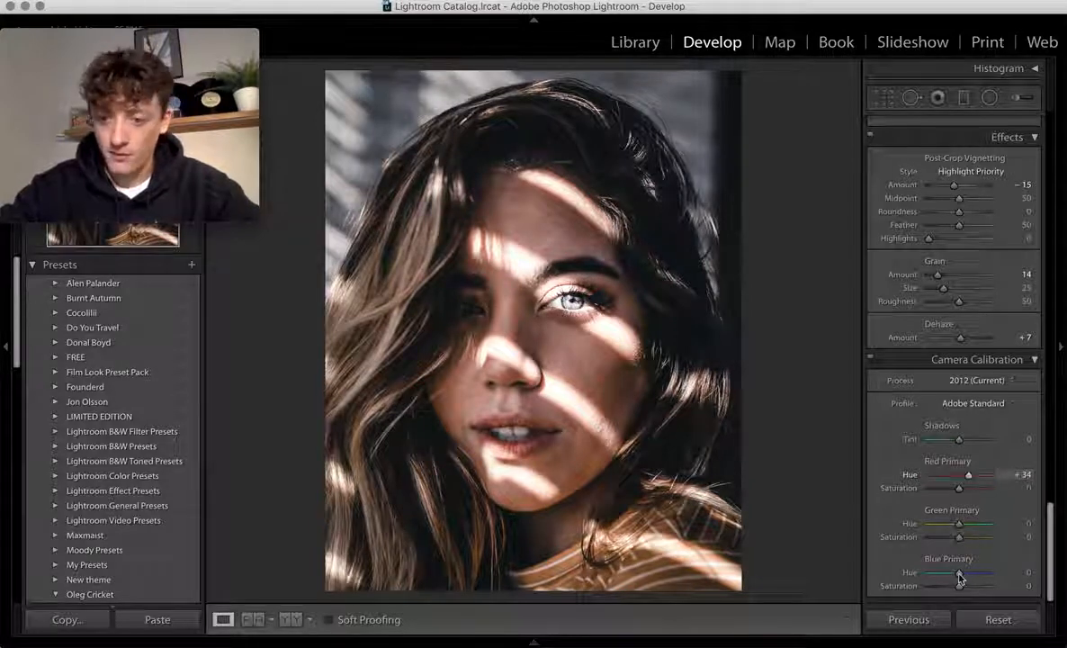
left_click_drag(960, 576, 955, 578)
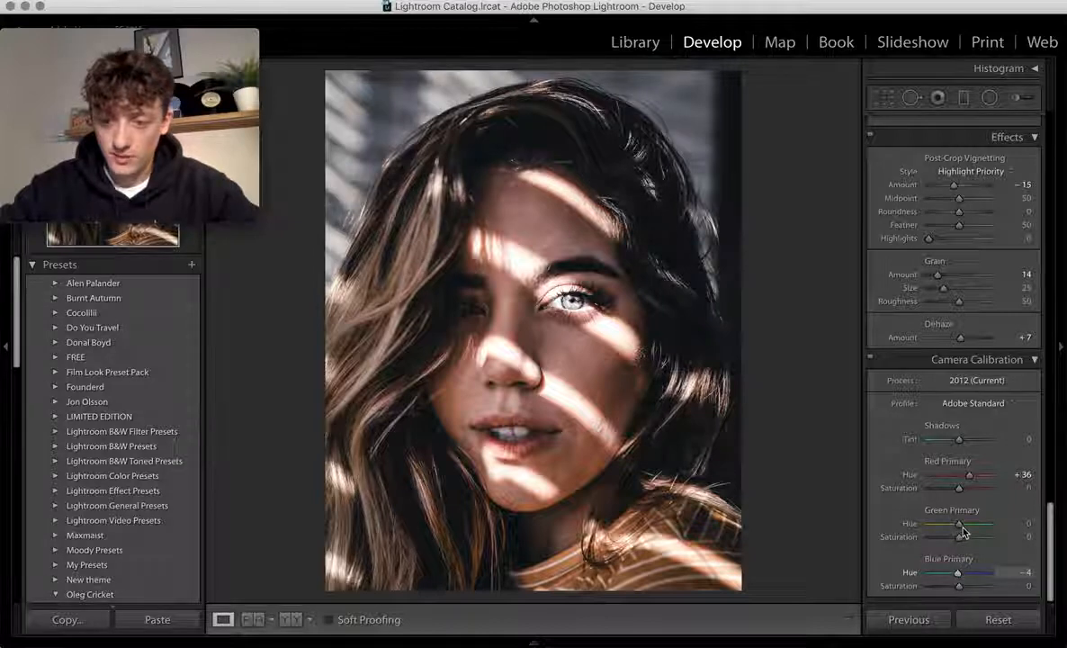
left_click_drag(963, 533, 960, 532)
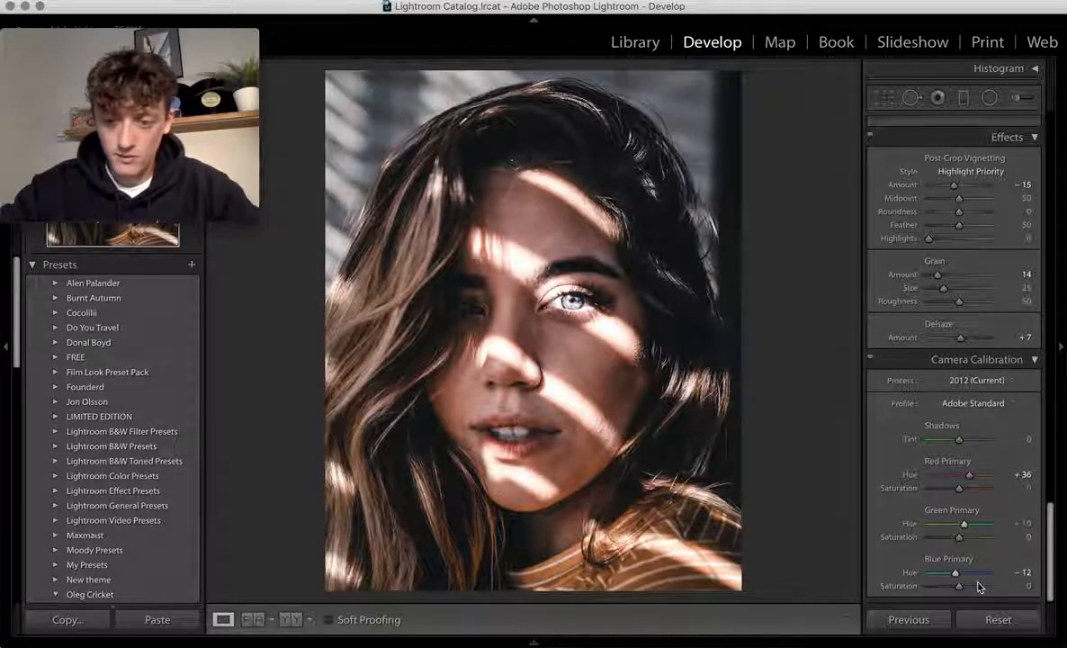
left_click(1022, 573)
type("-3")
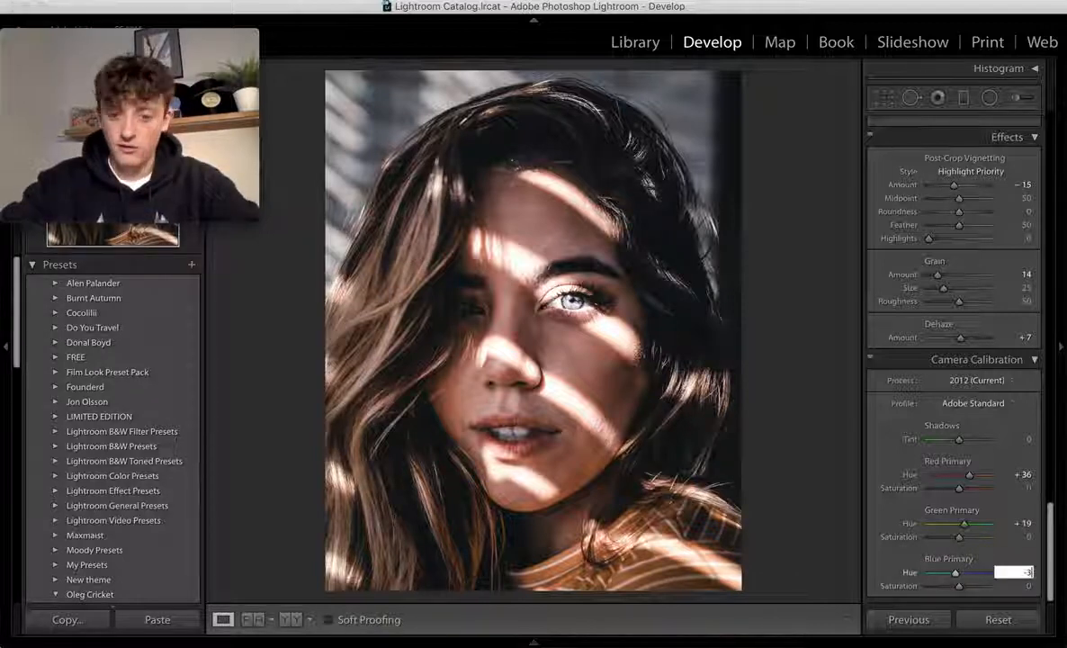
key("Return")
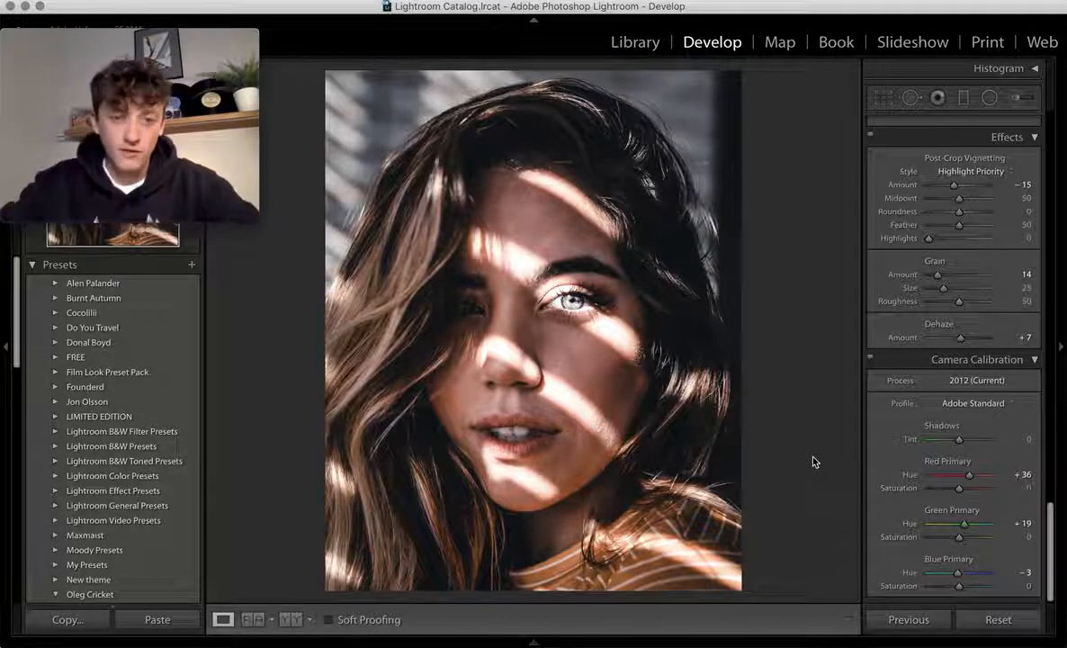
key("super+Tab")
key("super+Tab")
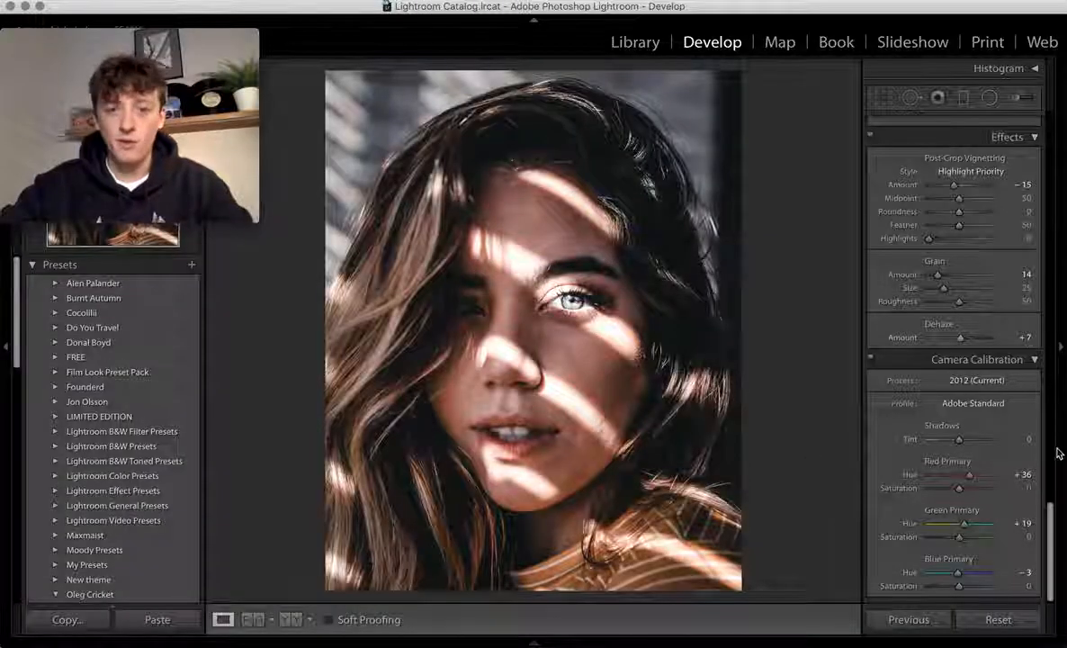
- Lift the Basic panel's Blacks slider from −30 to +15
scroll(1029, 340, "up", 10)
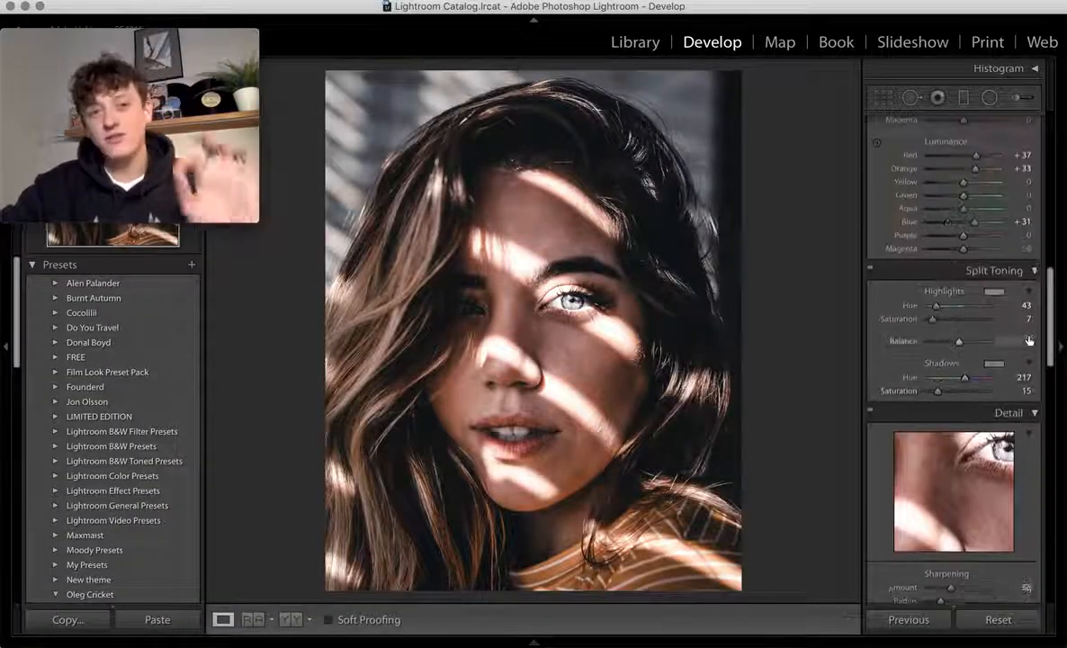
scroll(1029, 340, "up", 15)
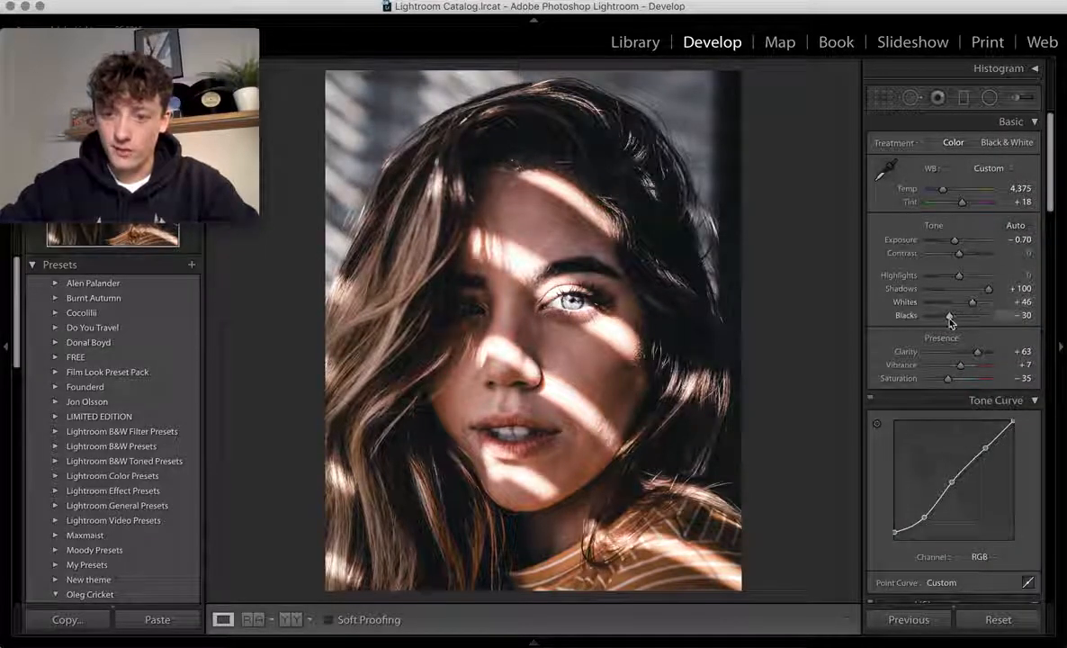
left_click_drag(948, 314, 952, 322)
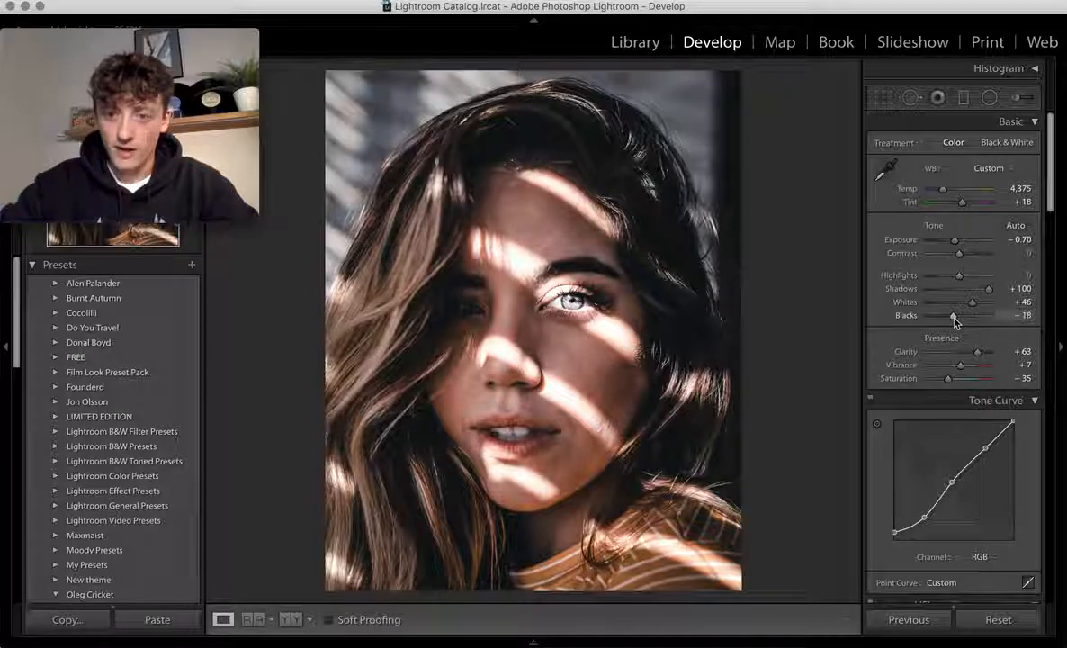
left_click_drag(954, 317, 995, 316)
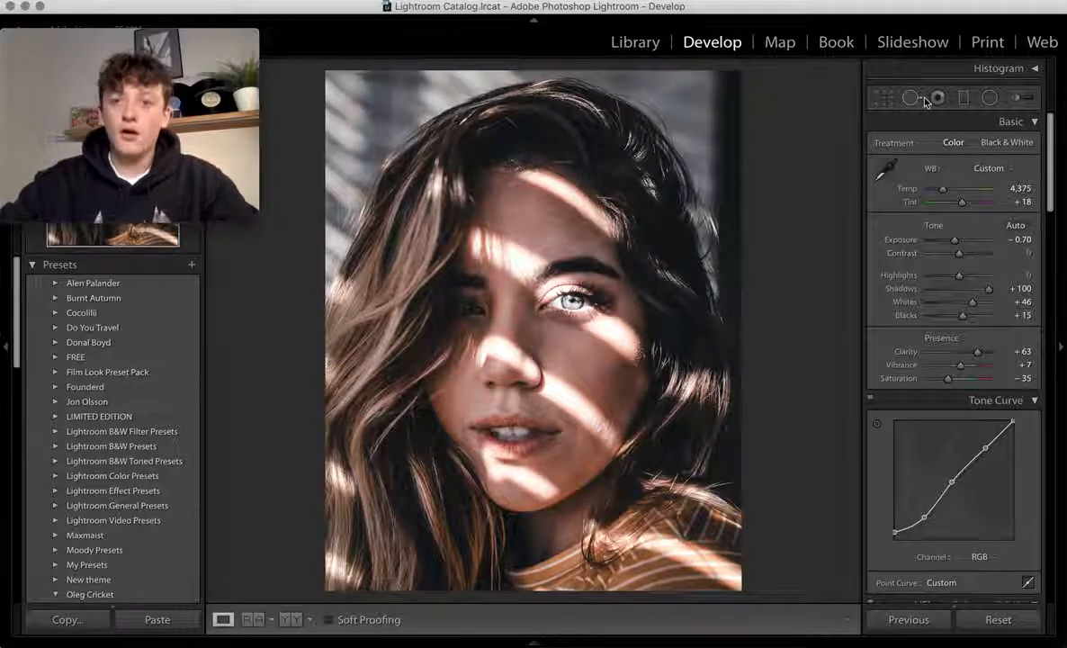
- Prepare an Adjustment Brush with Highlights and Temp at 0, Saturation −54, size 16, pins hidden
left_click(1014, 99)
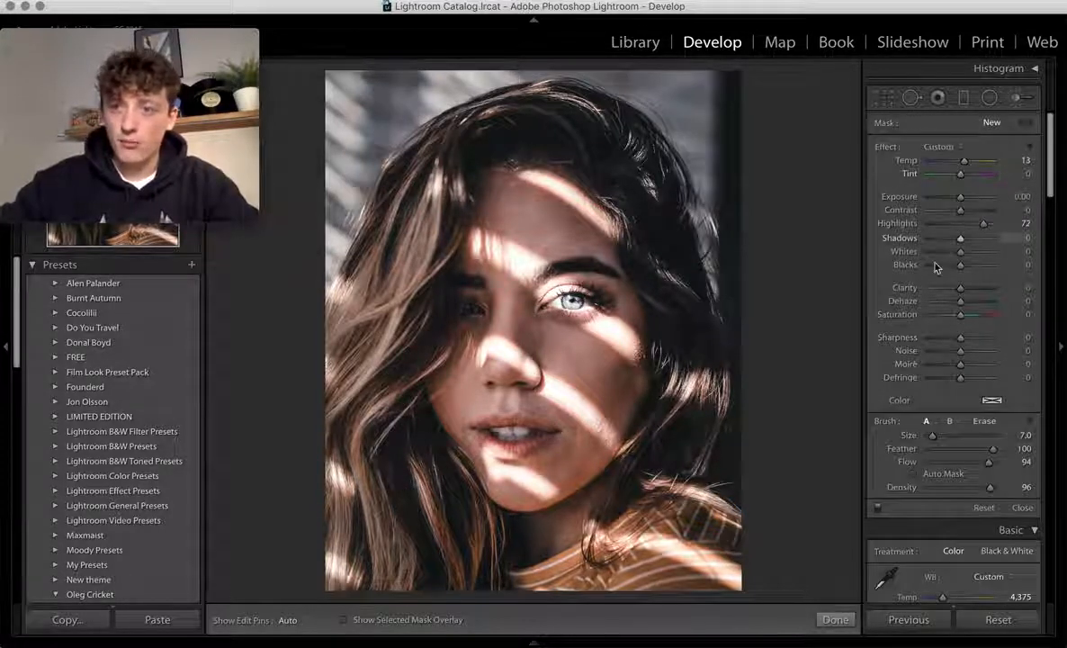
double_click(903, 226)
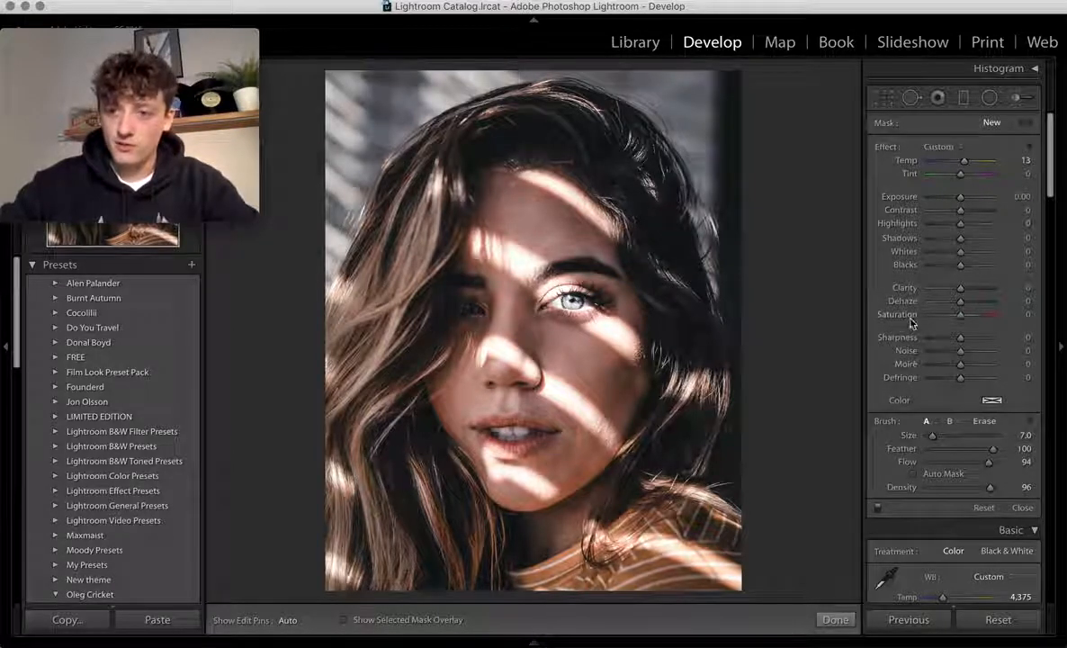
double_click(905, 160)
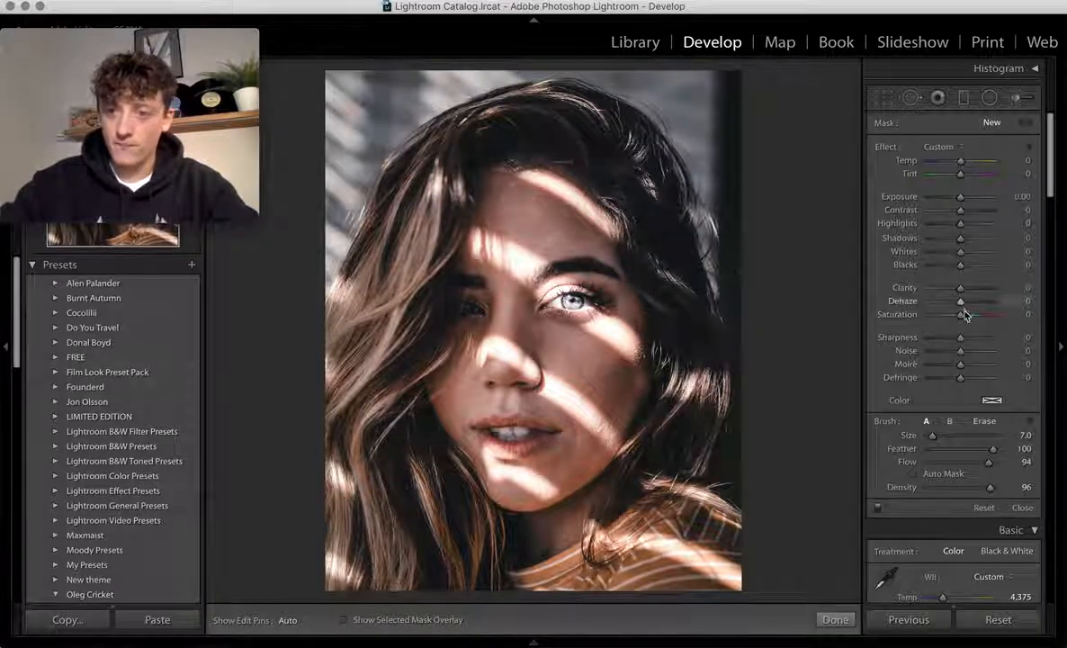
left_click_drag(945, 317, 942, 318)
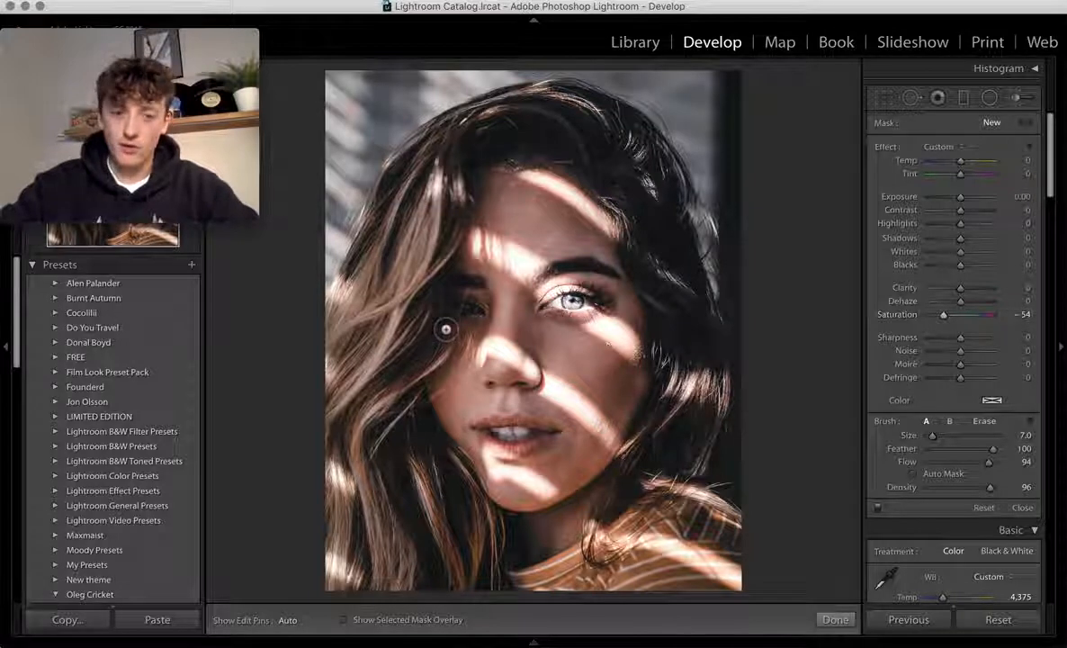
scroll(355, 342, "up", 5)
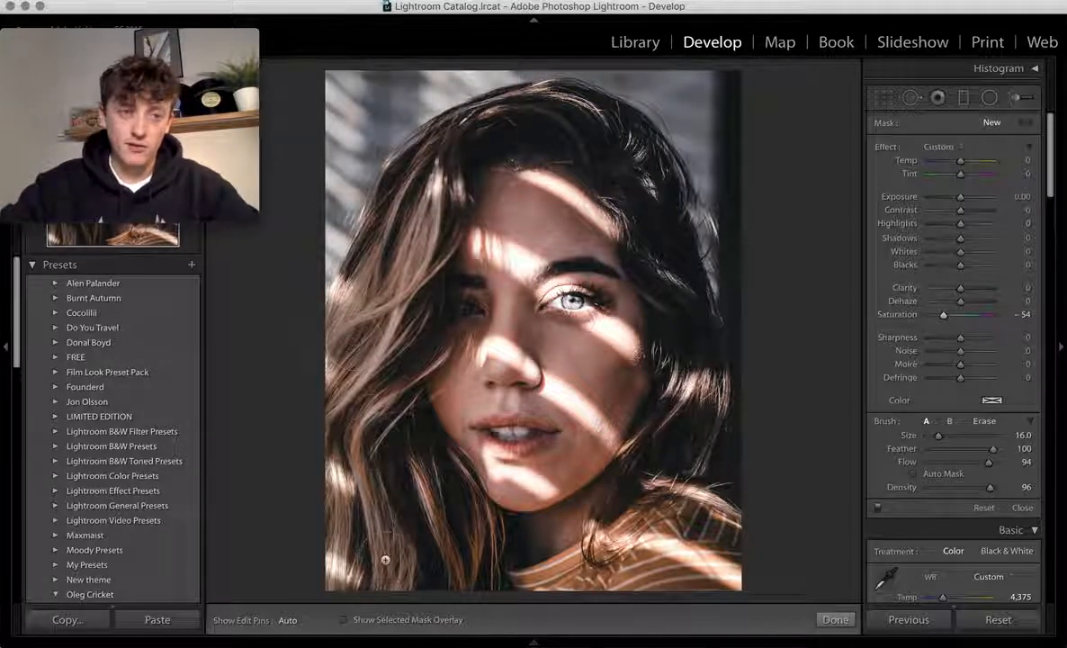
key("h")
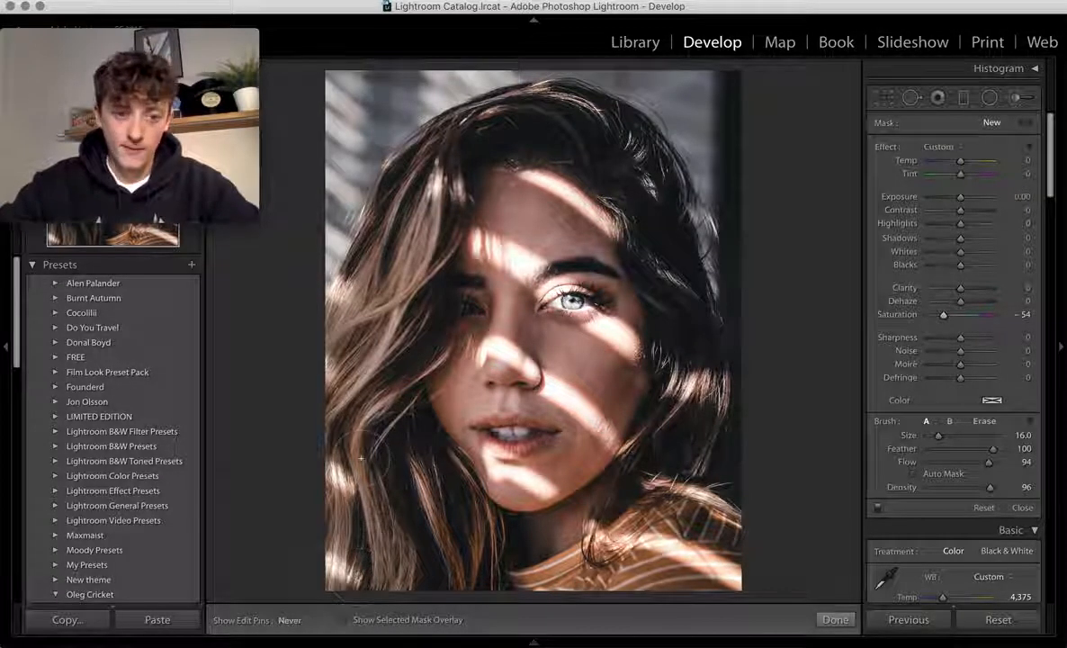